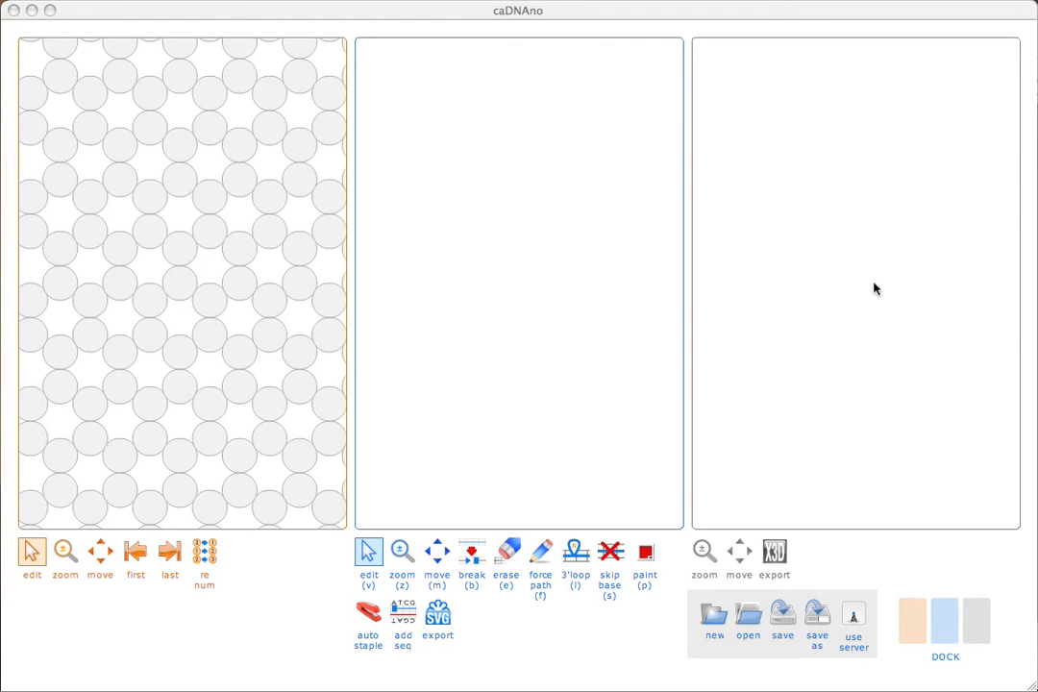
Step: Create helices 0–5 as a closed six-helix ring on the honeycomb lattice
click(915, 623)
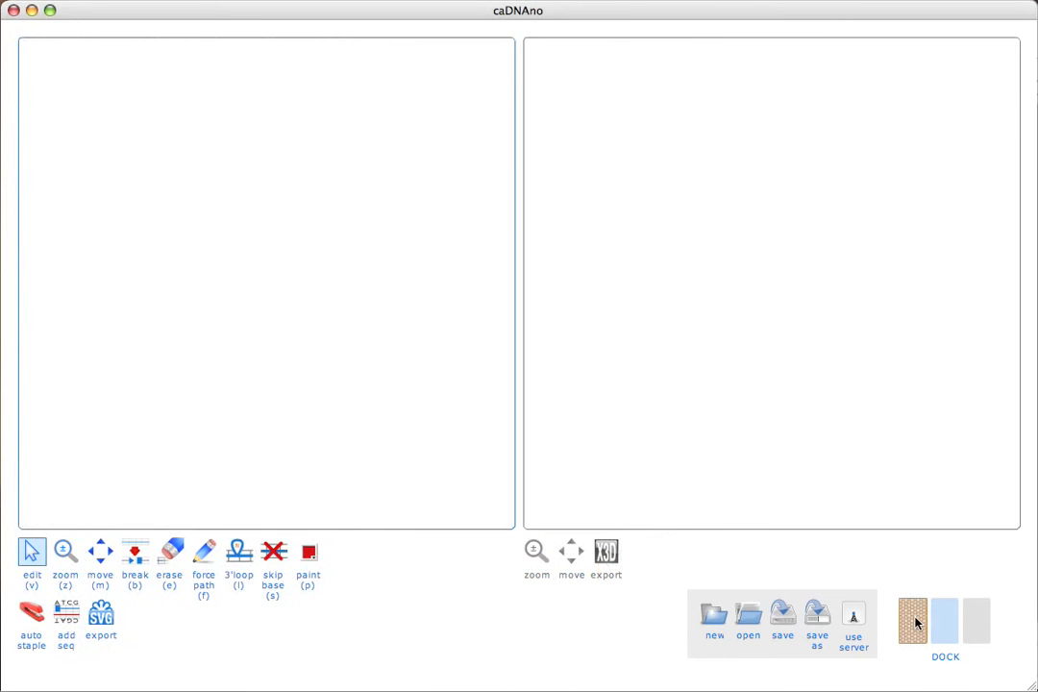
click(916, 622)
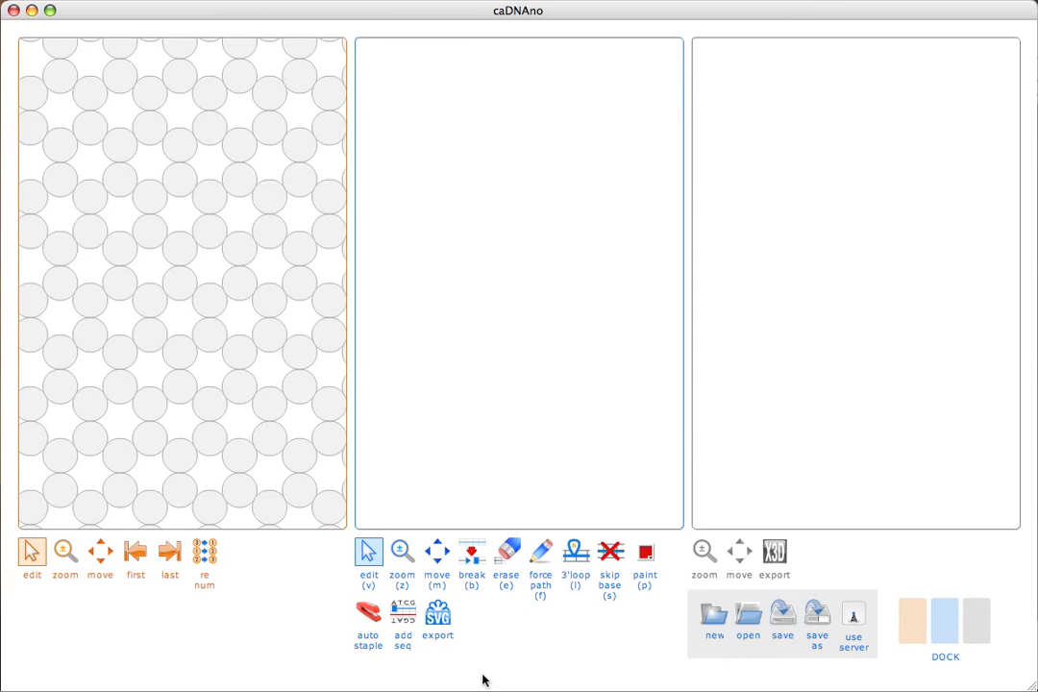
click(175, 182)
click(152, 196)
click(156, 233)
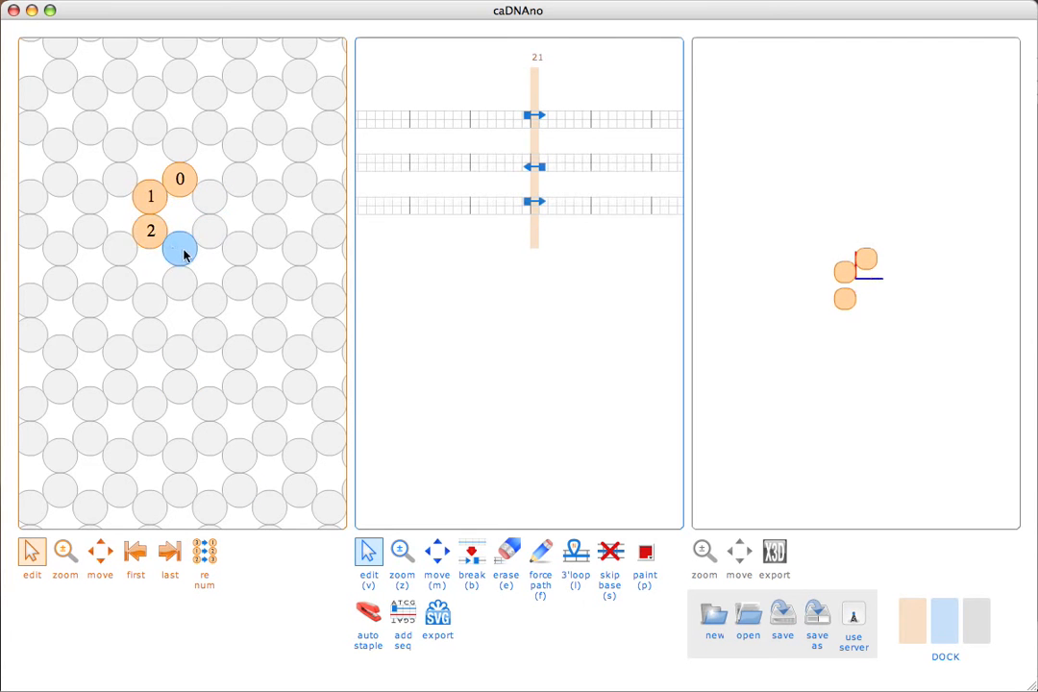
click(183, 250)
click(209, 233)
click(212, 200)
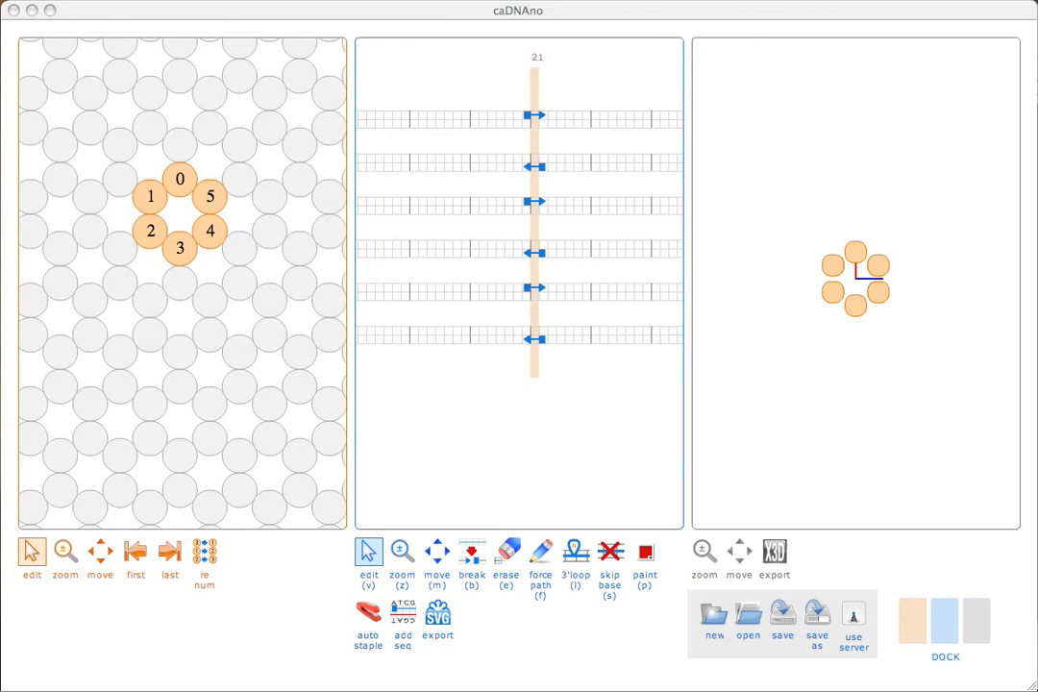
Step: Dock the 3D view, then zoom and pan the lattice view around the helix ring
click(976, 634)
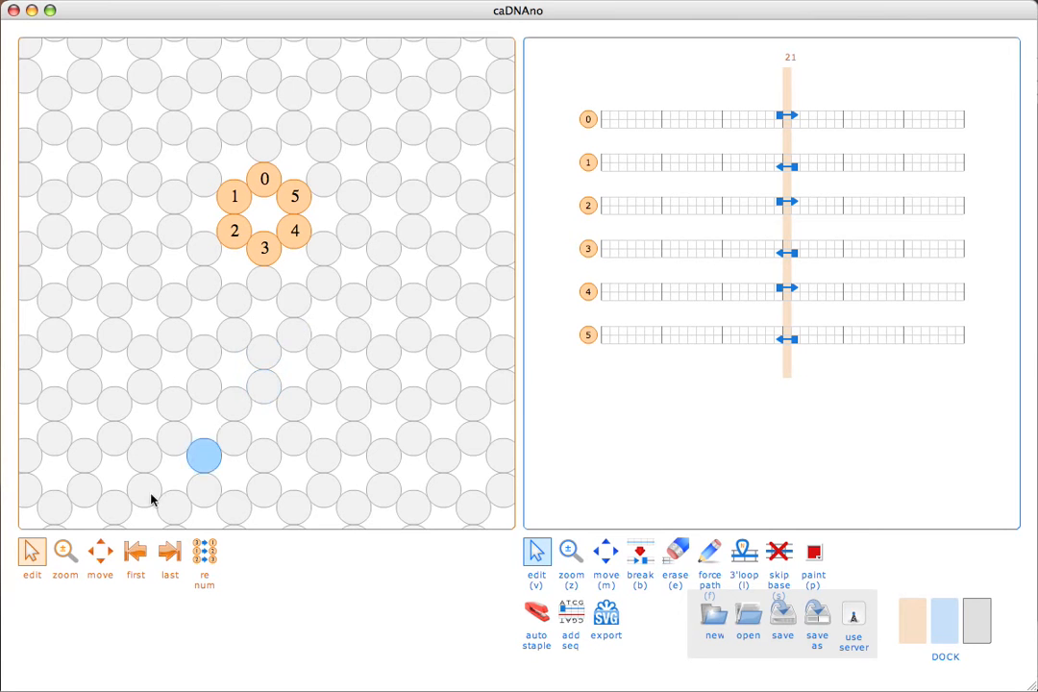
click(65, 549)
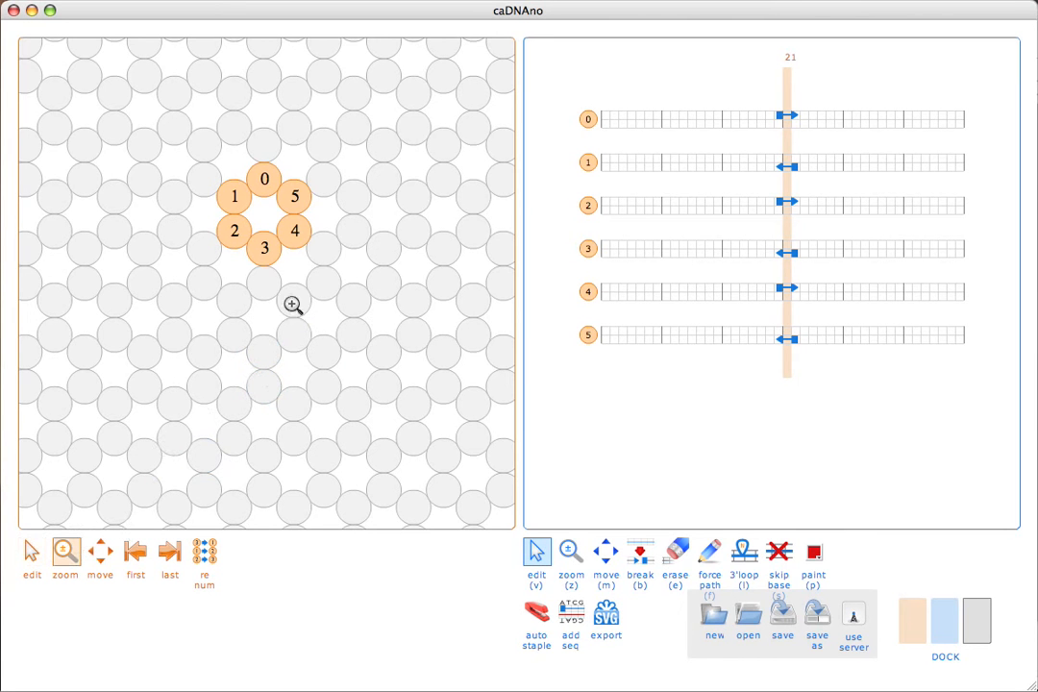
click(266, 226)
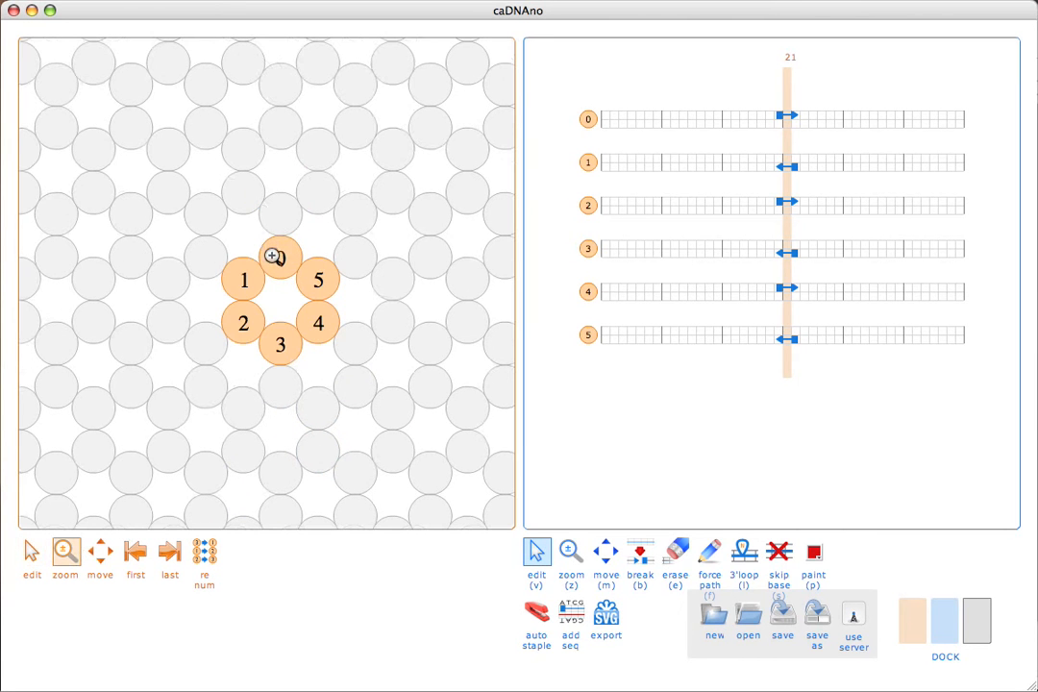
shift+click(287, 292)
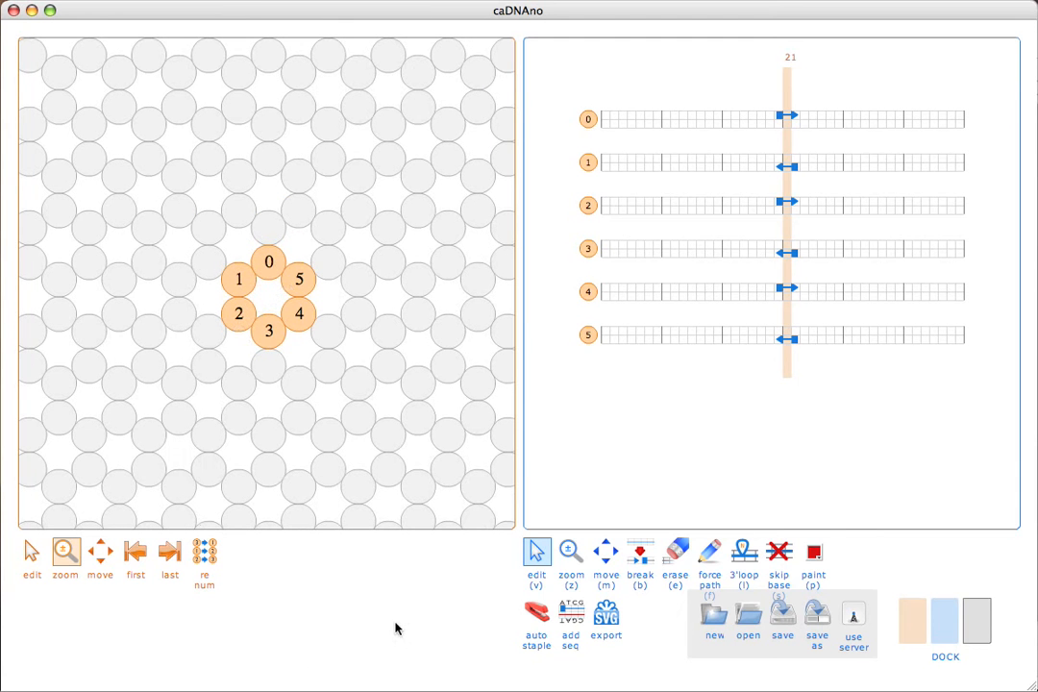
click(100, 550)
drag(267, 363, 286, 325)
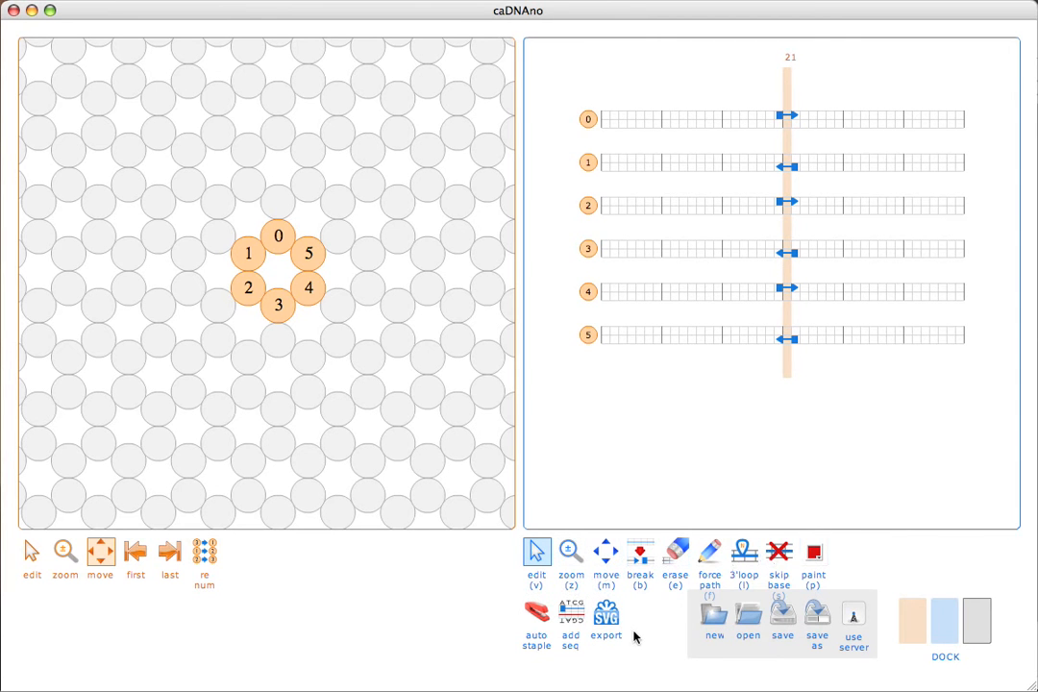
Step: Cycle the path view through zoom (z), pan (m), and back to edit (v)
key(z)
key(m)
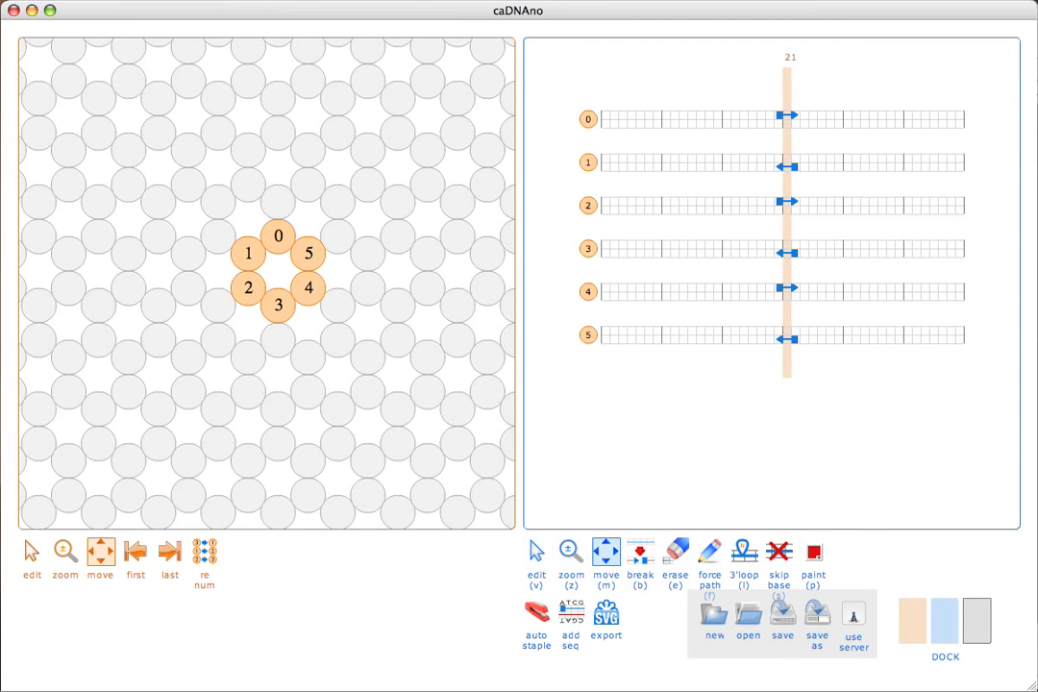
key(v)
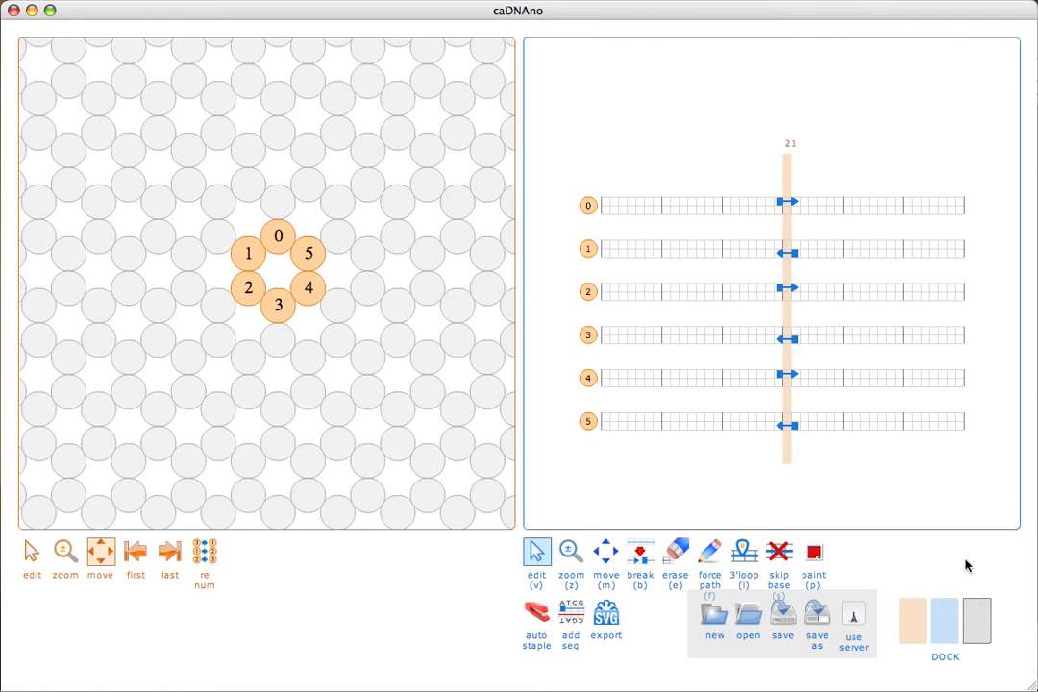
Step: Toggle the 3D view off, restore lattice editing, and drag the cross-section slice to base 0
click(988, 614)
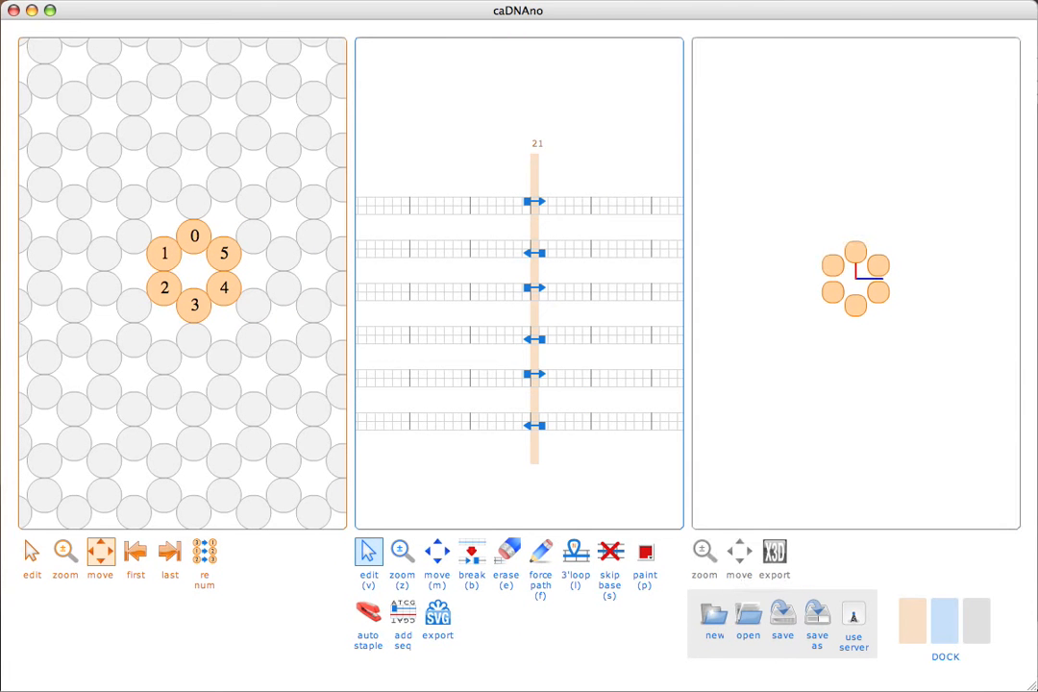
click(980, 620)
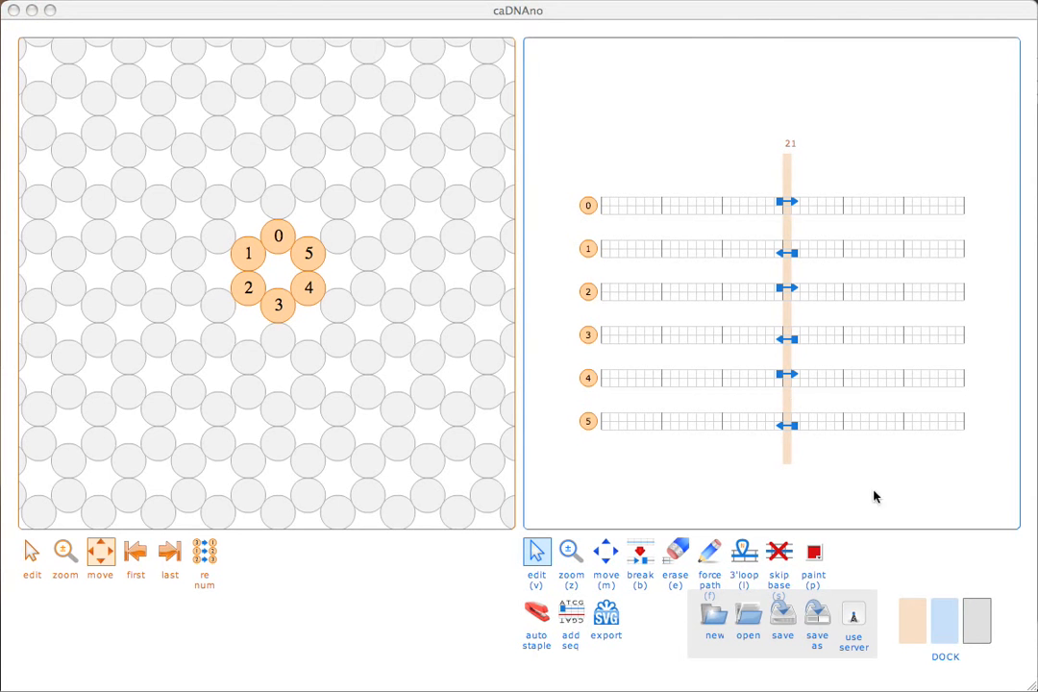
mouse_move(786, 172)
mouse_down()
mouse_move(778, 145)
mouse_move(801, 175)
mouse_move(757, 180)
mouse_move(789, 181)
mouse_up()
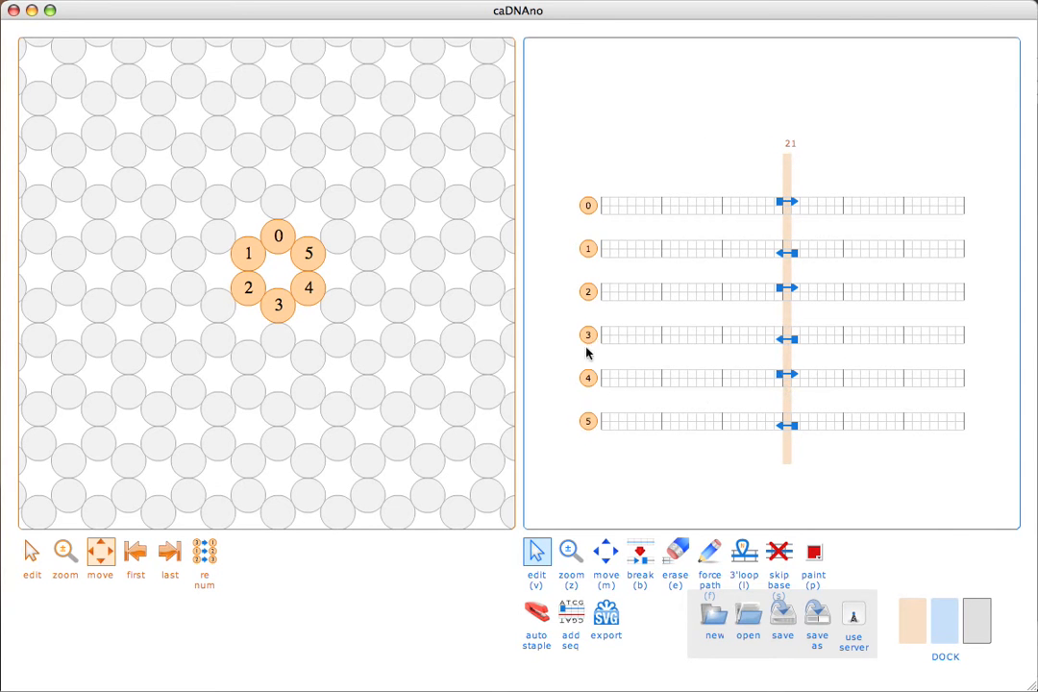
click(31, 552)
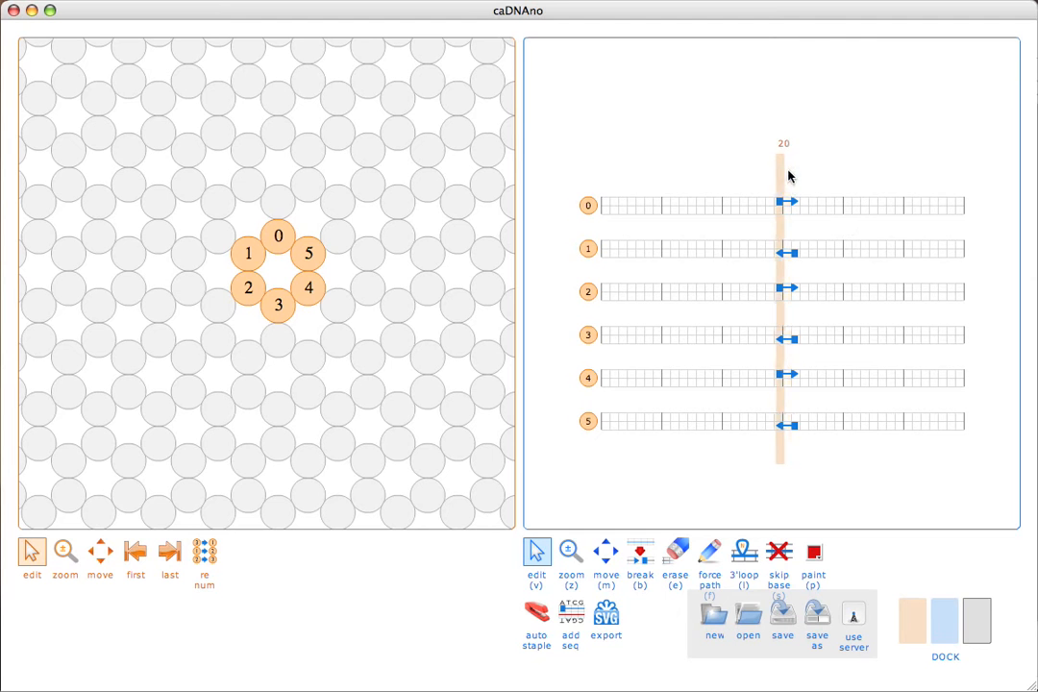
mouse_move(789, 174)
mouse_down()
mouse_move(813, 176)
mouse_move(782, 176)
mouse_up()
drag(782, 176, 787, 177)
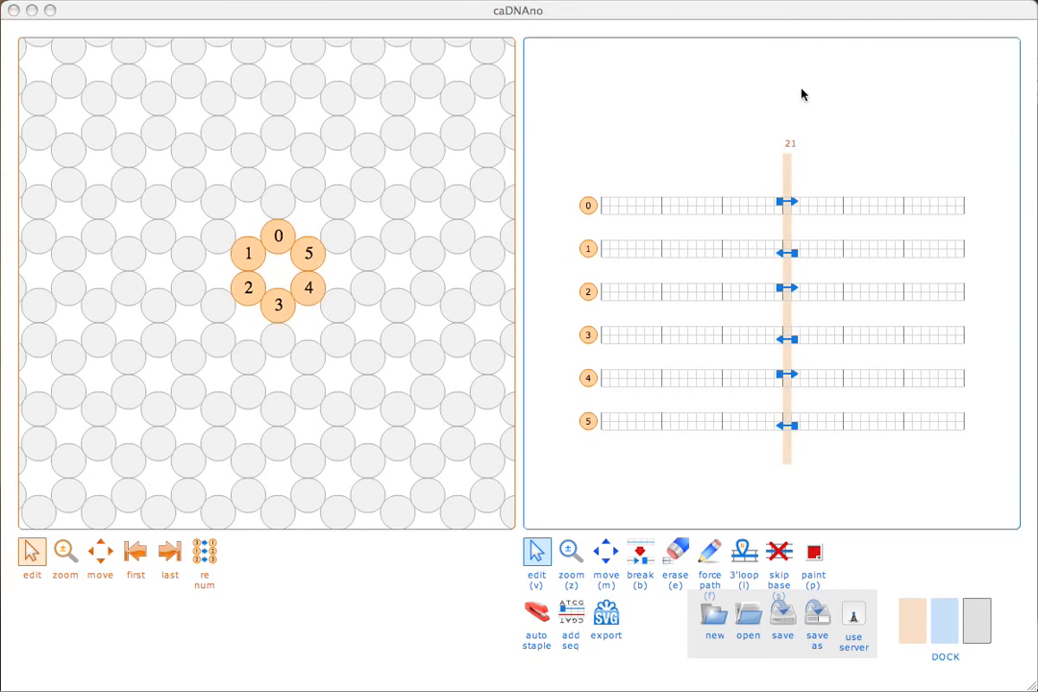
drag(788, 173, 997, 175)
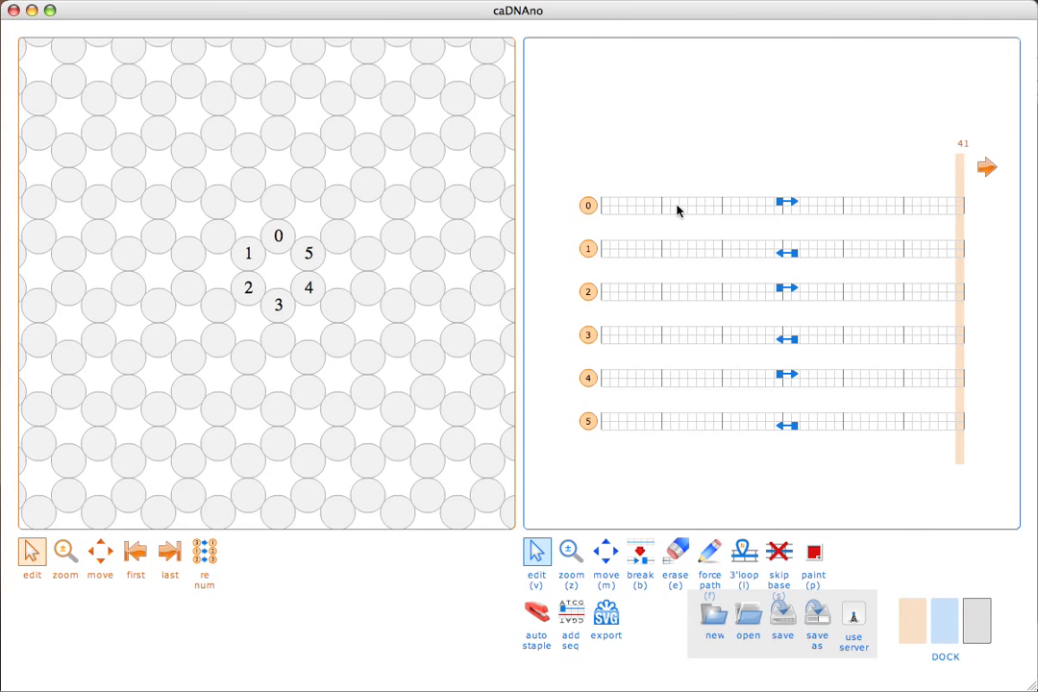
Step: Extend the grid by 21 bases × 2 so helices reach base 83, then dock the lattice panel
click(132, 551)
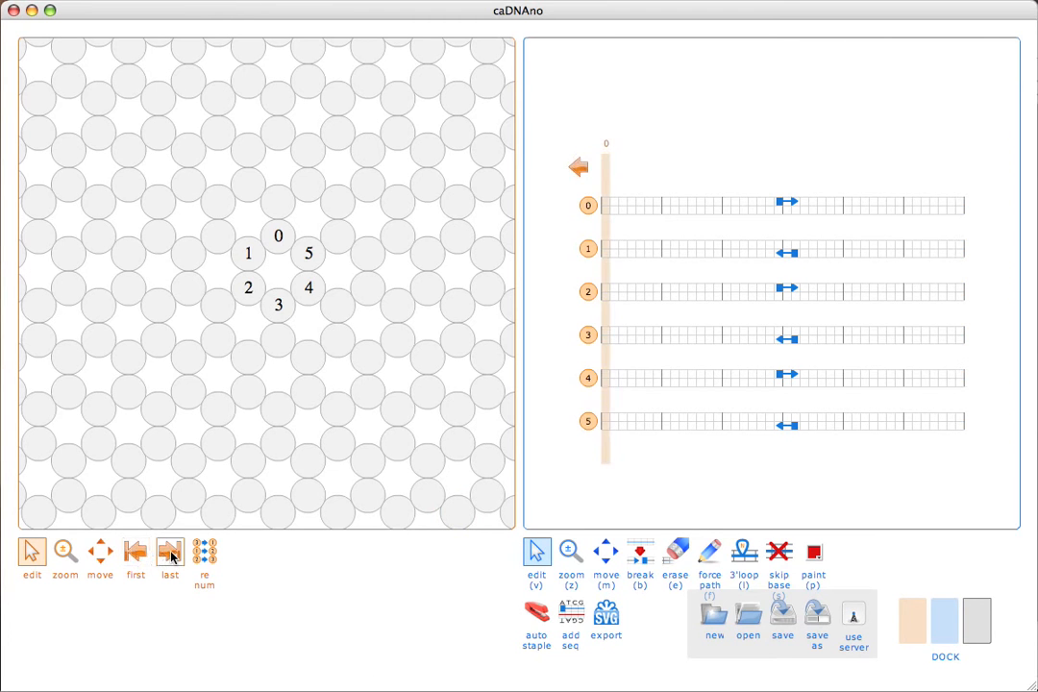
click(169, 554)
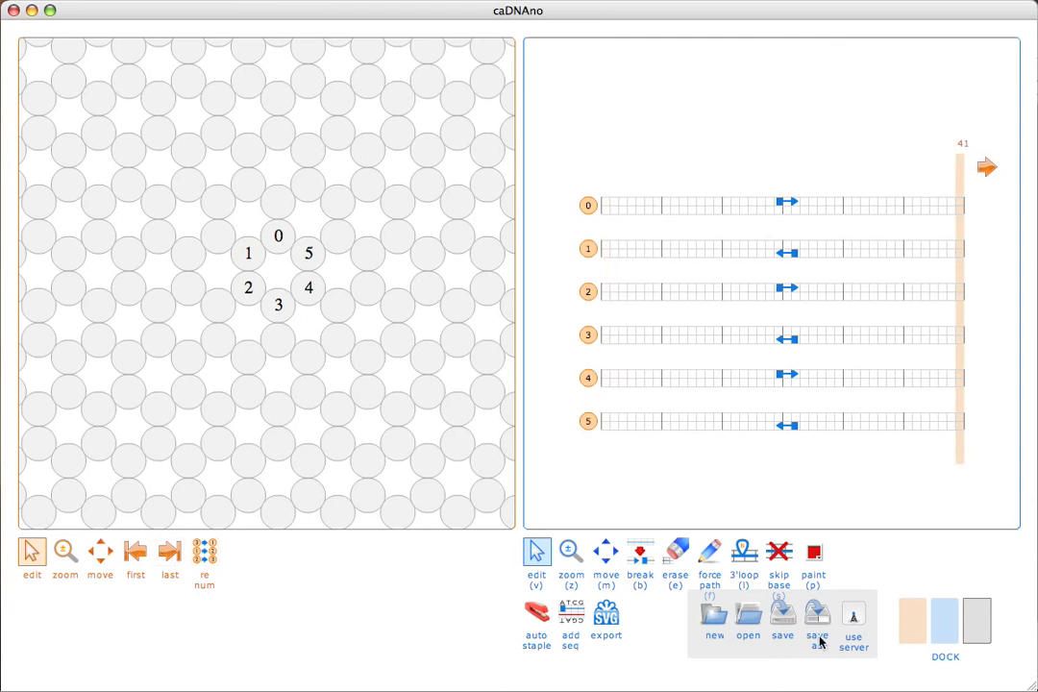
click(986, 169)
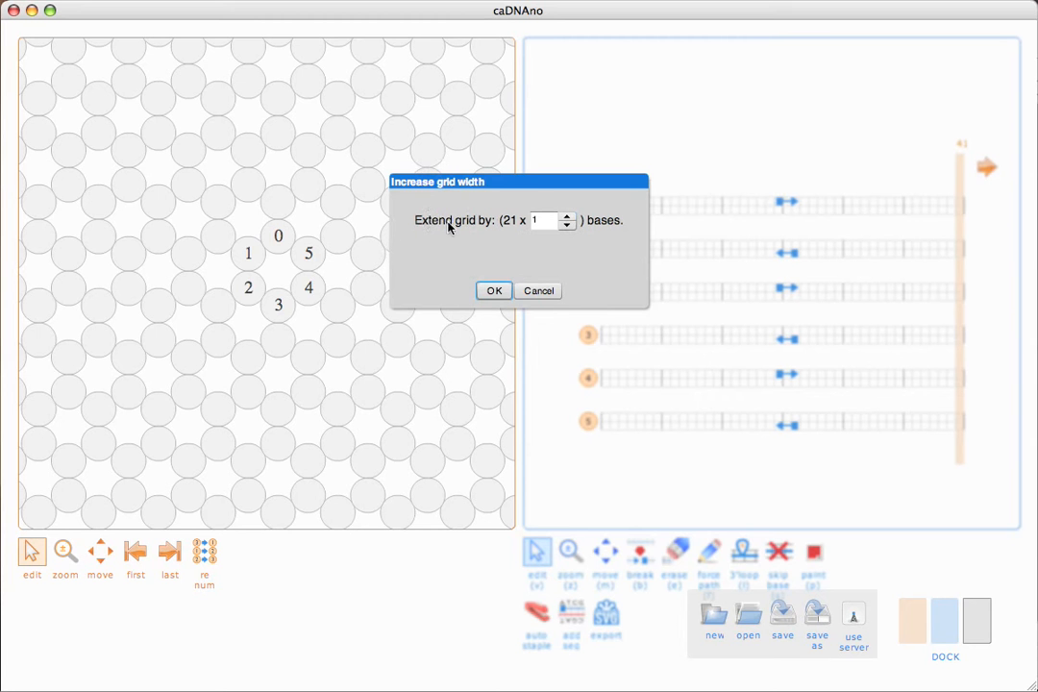
click(568, 217)
click(568, 215)
click(502, 291)
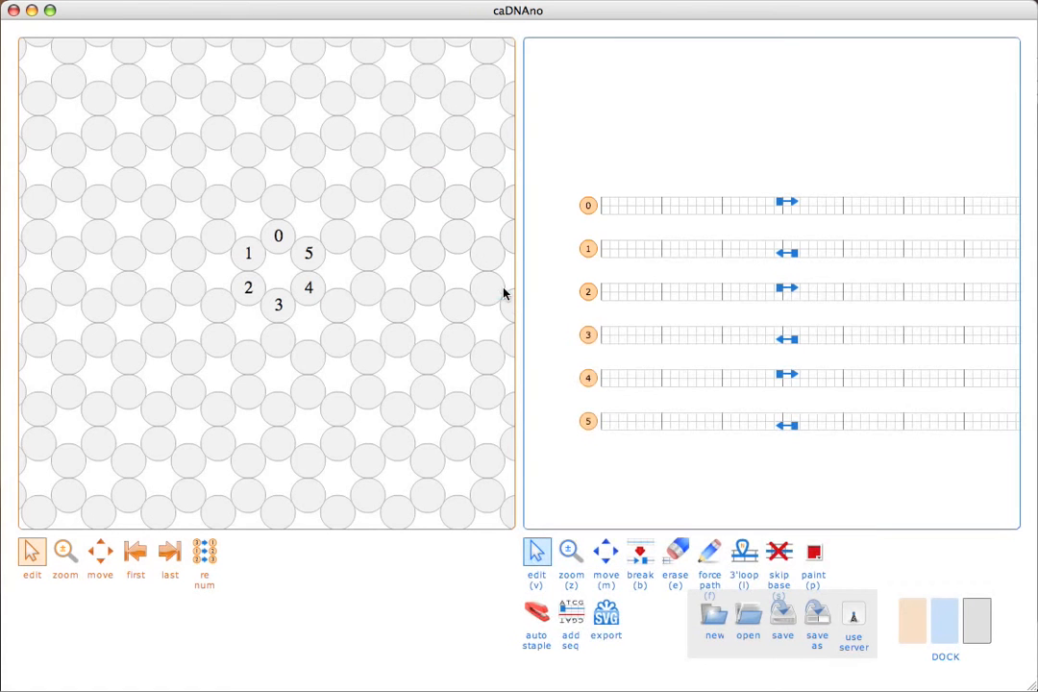
click(916, 641)
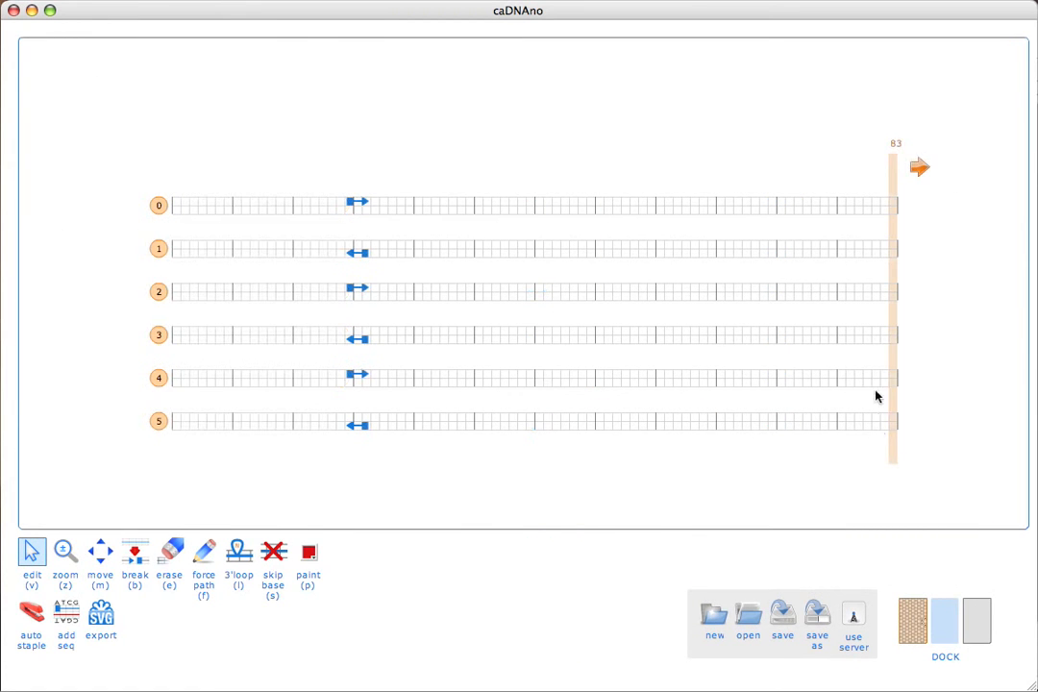
Step: Slide the cross-section back to base 21 and restore the lattice panel beside the path view
drag(890, 327, 358, 309)
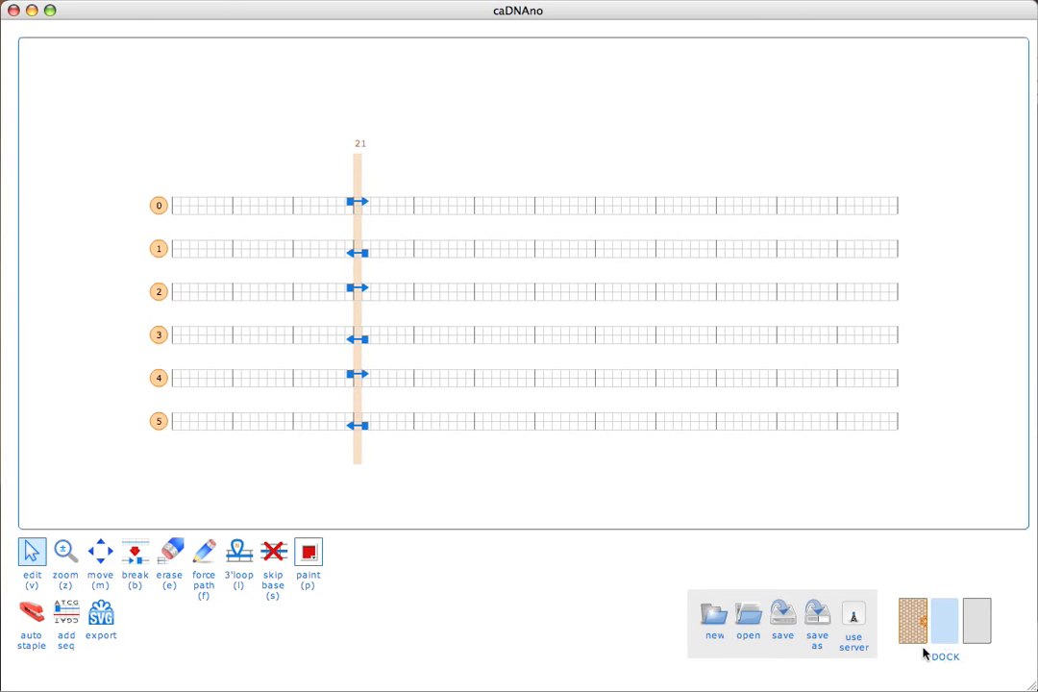
click(913, 615)
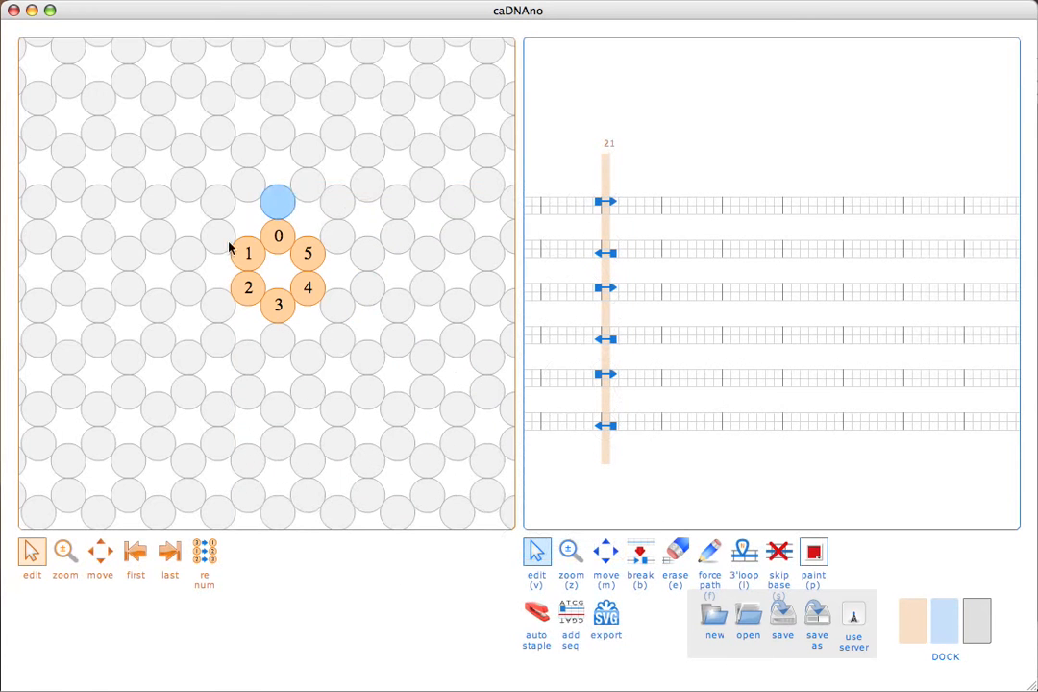
click(912, 613)
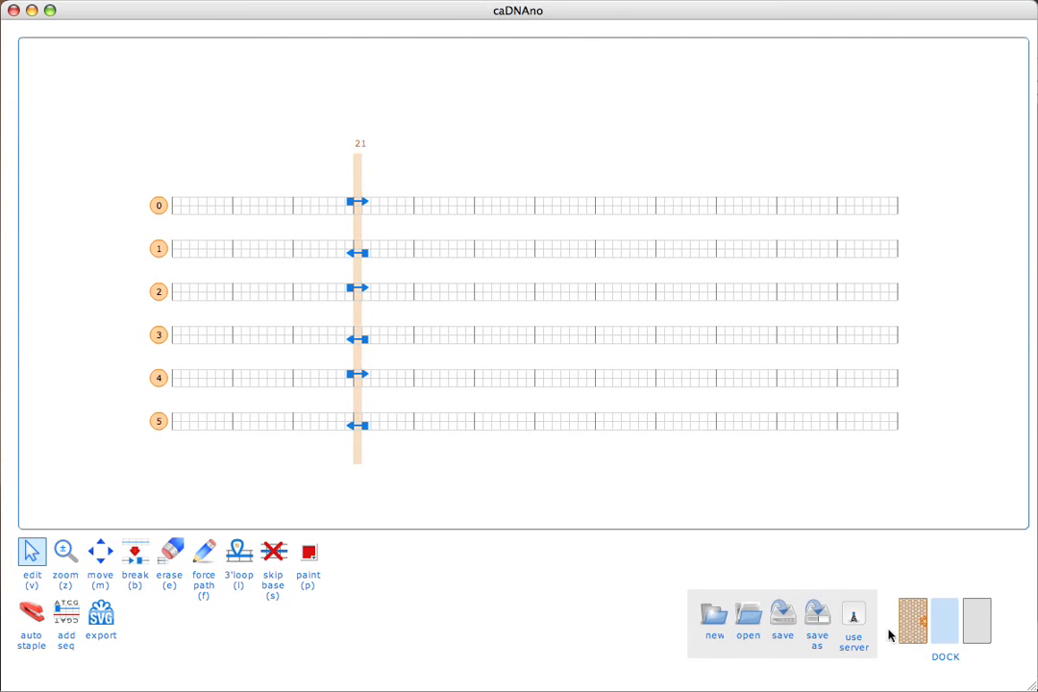
click(918, 644)
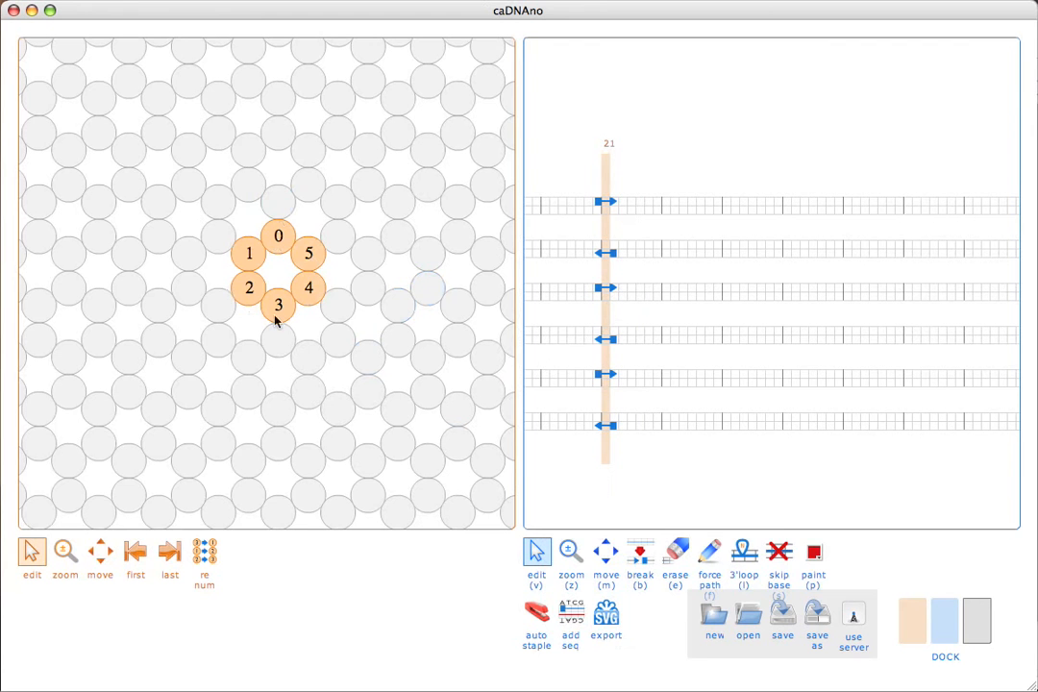
Step: Toggle the lattice and path panels from the dock, leaving the lattice view docked away
click(920, 621)
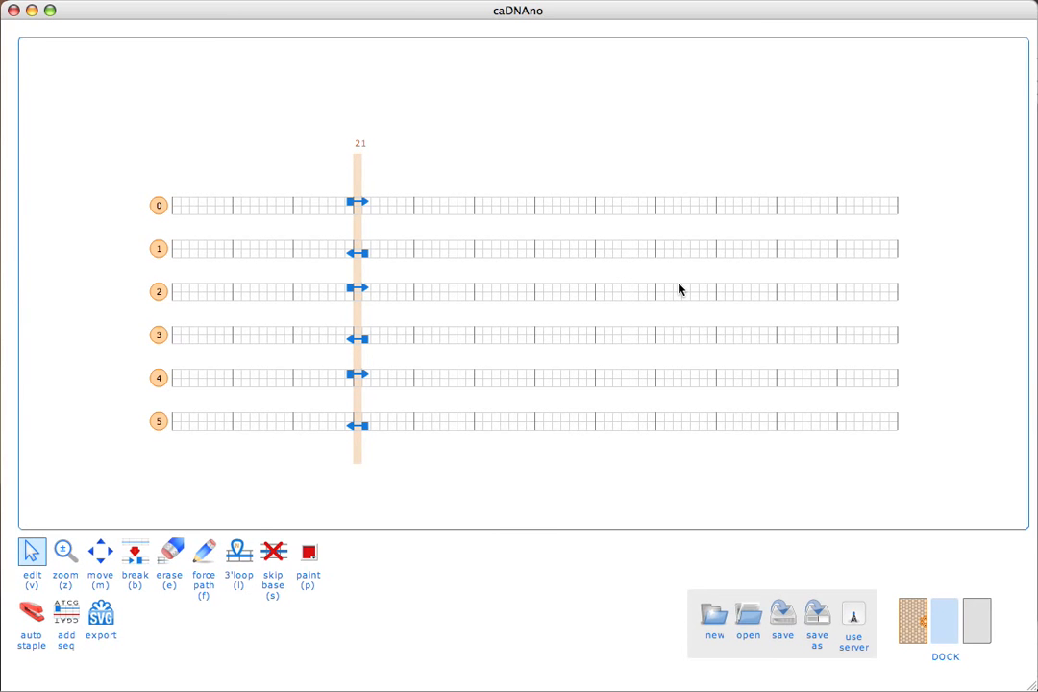
click(922, 623)
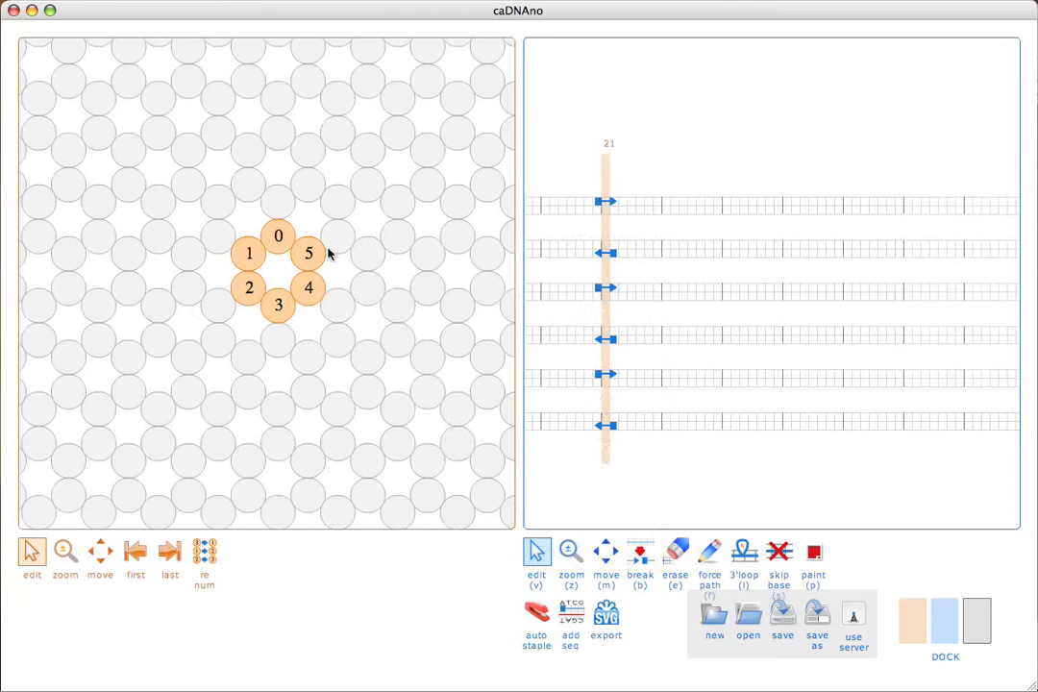
click(939, 623)
click(921, 621)
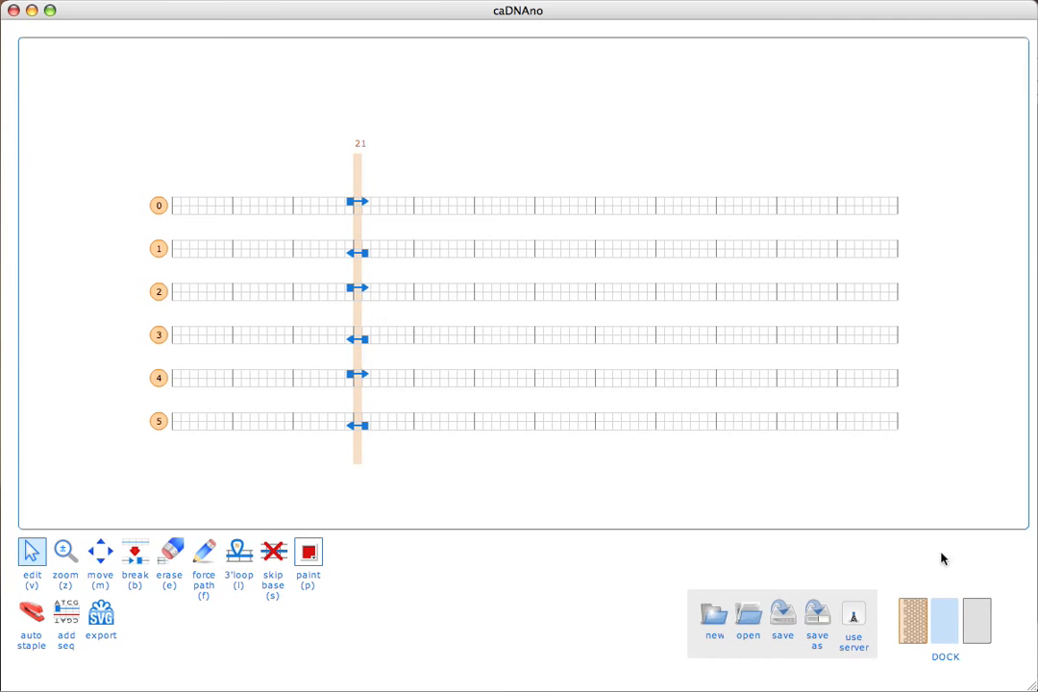
Step: Show the 3D view and drag scaffold strand ends on helices 0–3 to lengthen them
click(974, 631)
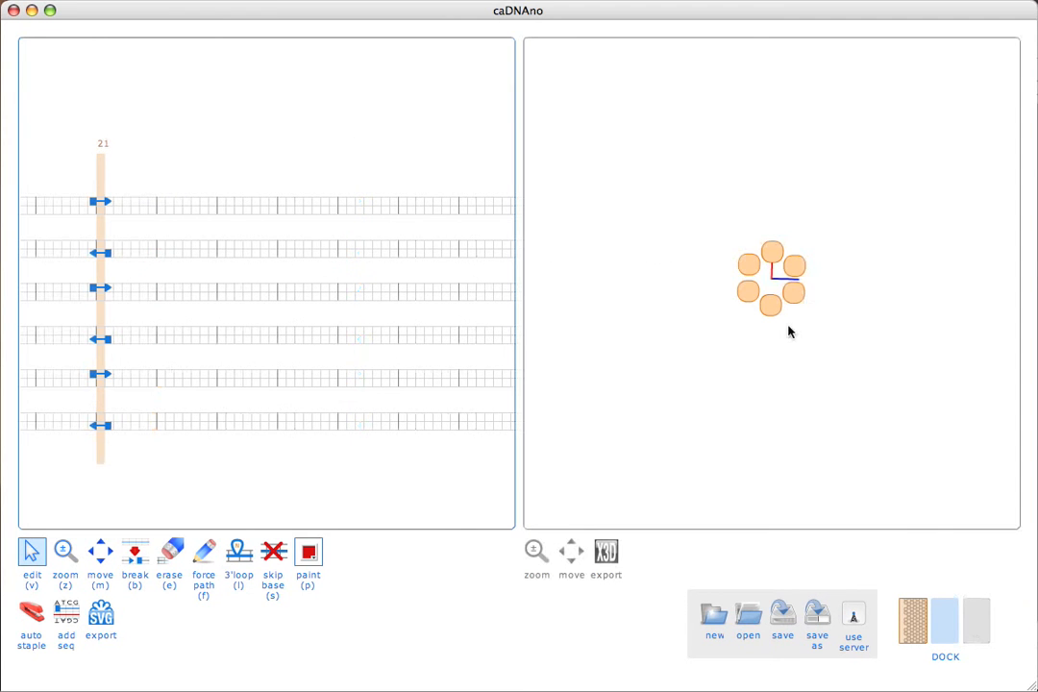
drag(778, 278, 741, 276)
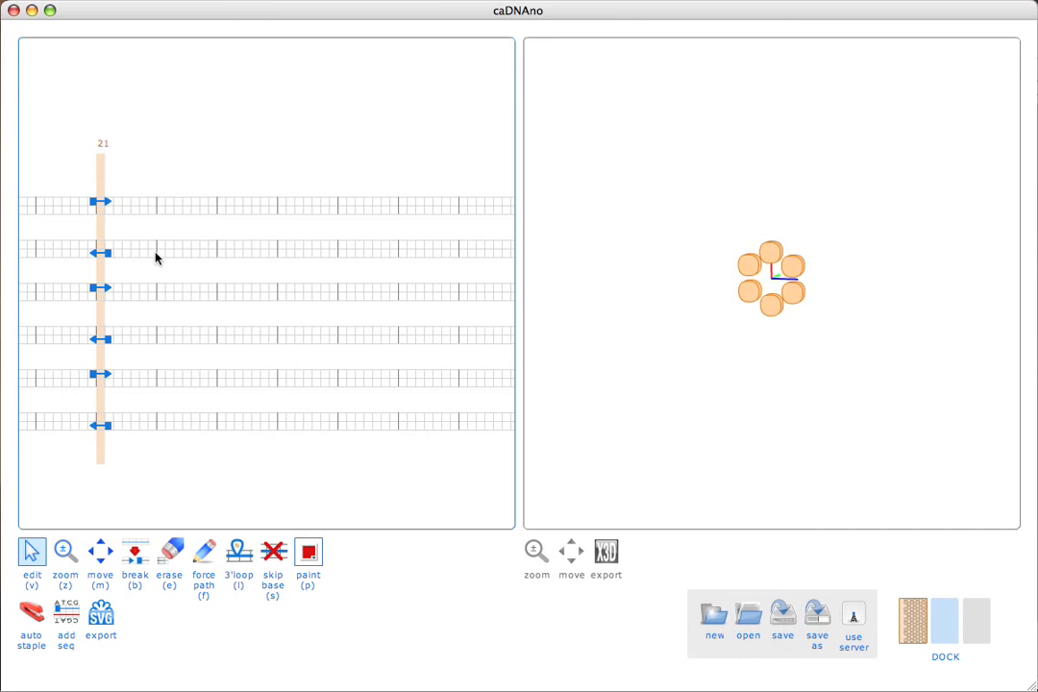
drag(291, 209, 361, 214)
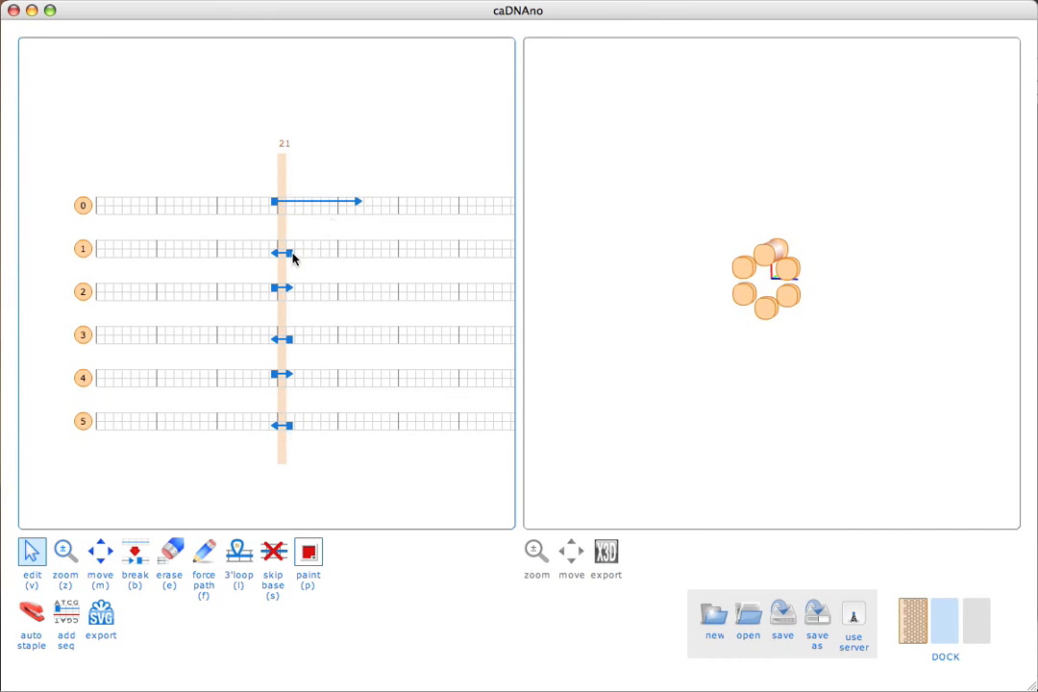
drag(290, 255, 385, 254)
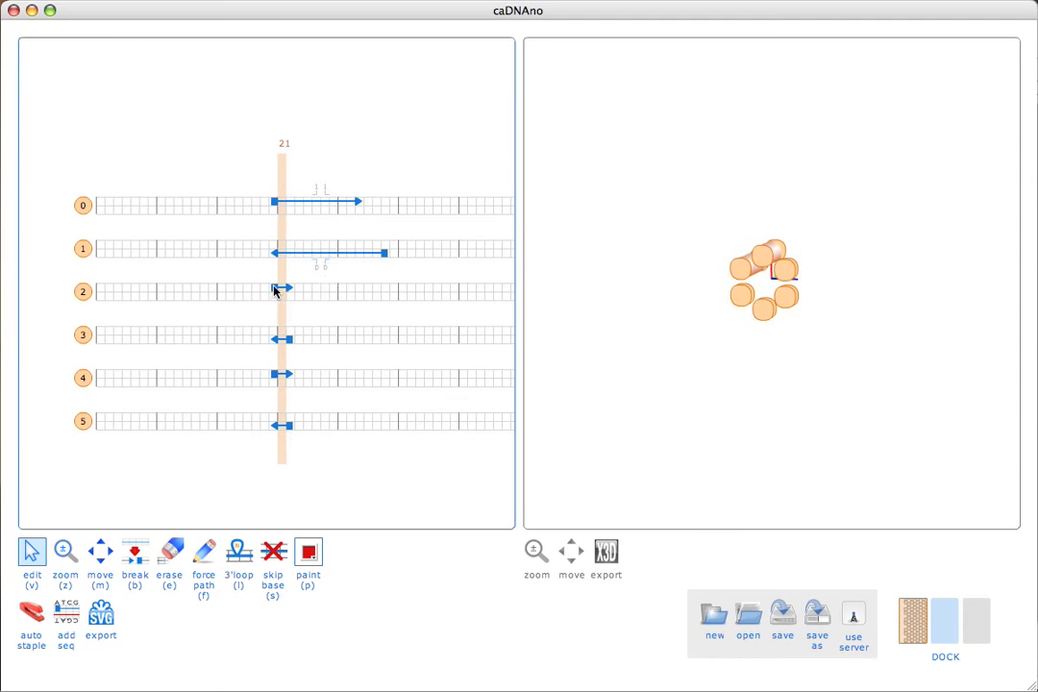
drag(274, 290, 178, 292)
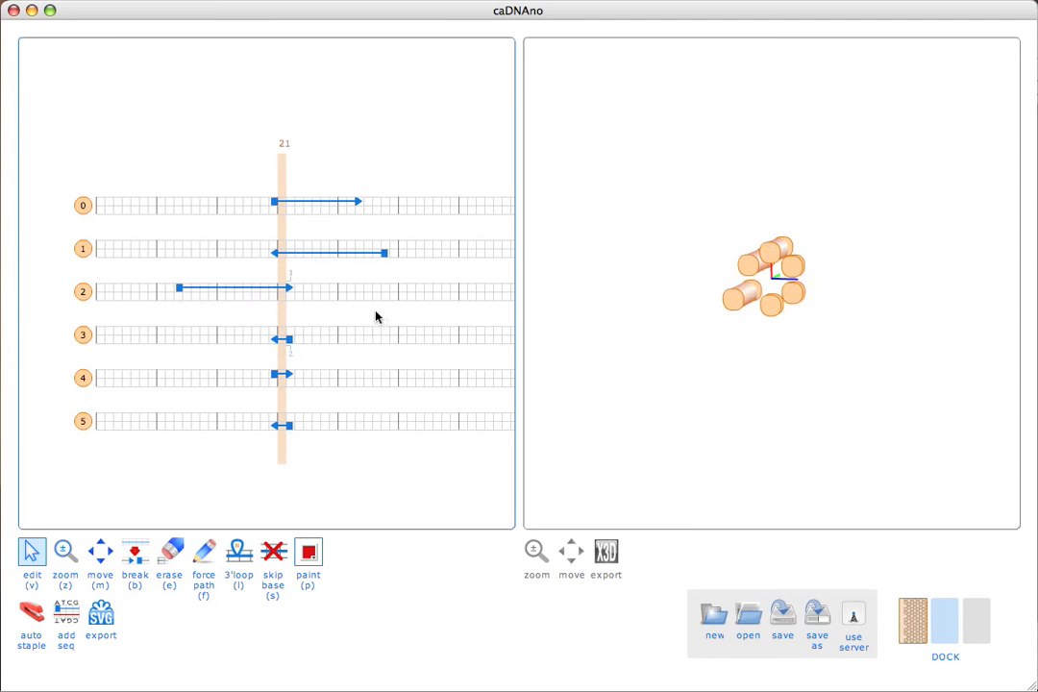
drag(290, 340, 383, 338)
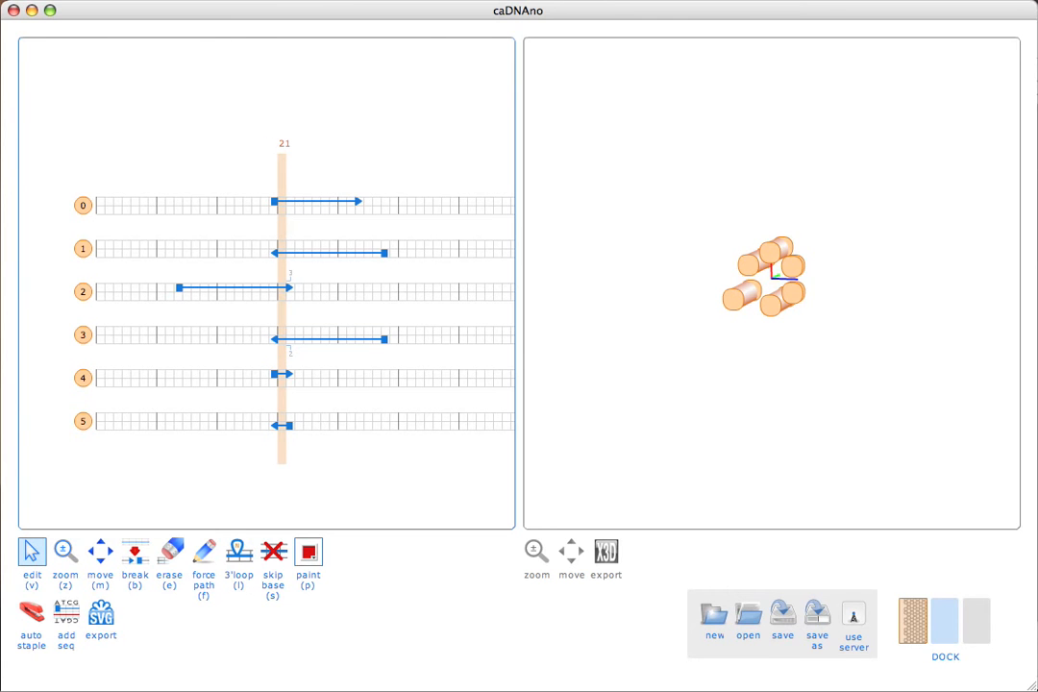
drag(275, 254, 213, 252)
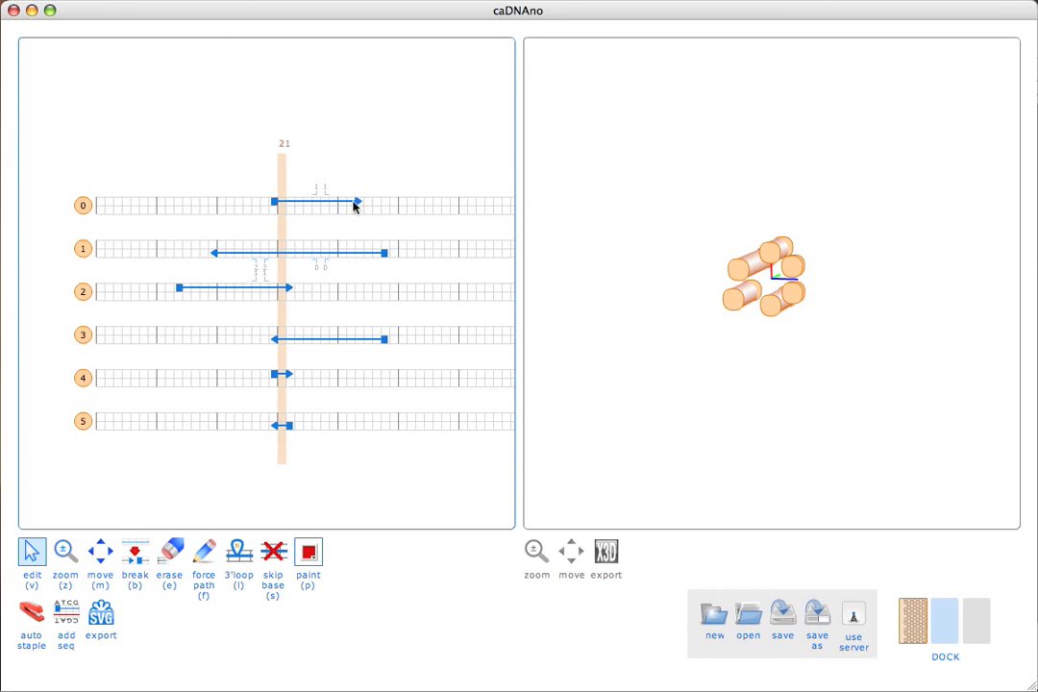
Step: Extend helix 0 and 1 strands leftward, hide the 3D view, and stretch every strand across the grid
alt+click(275, 204)
alt+click(215, 256)
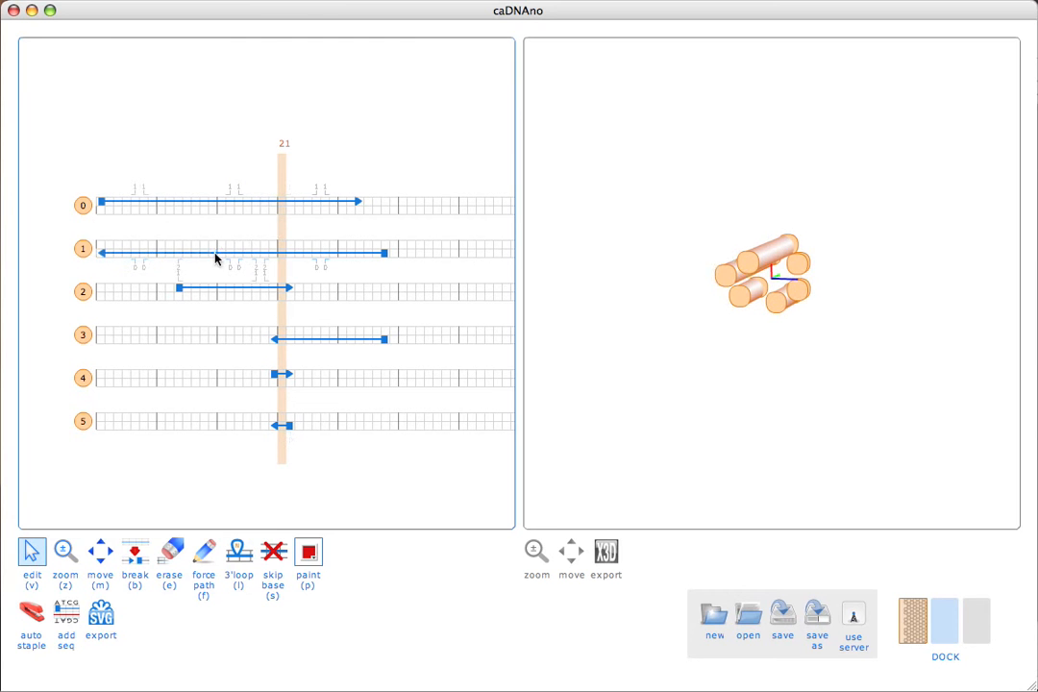
click(971, 618)
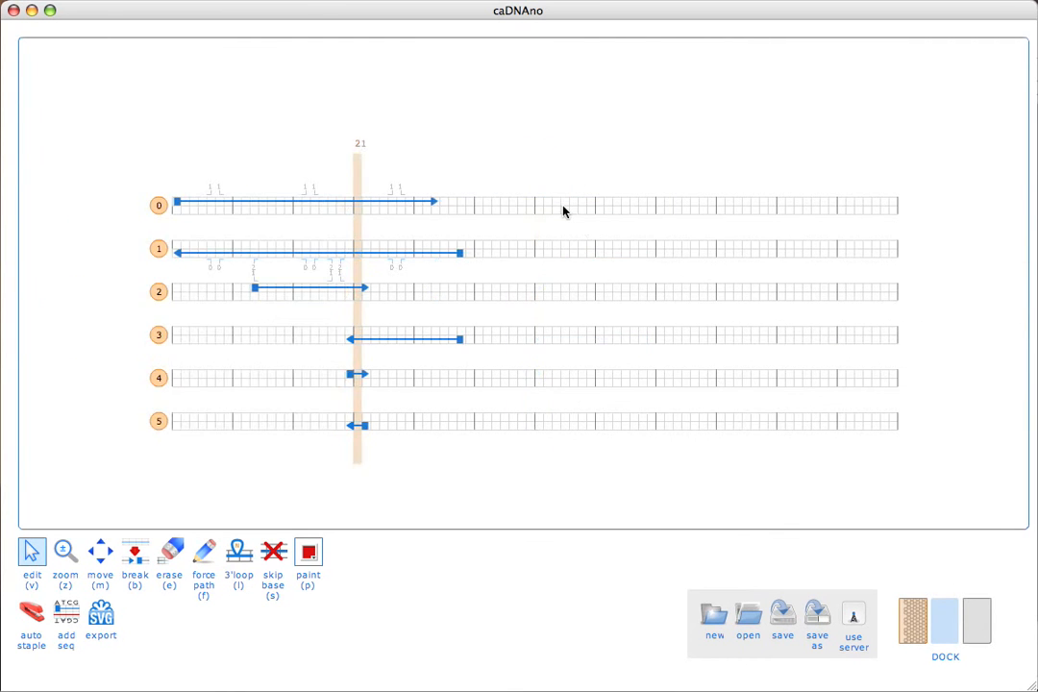
alt+shift+click(356, 172)
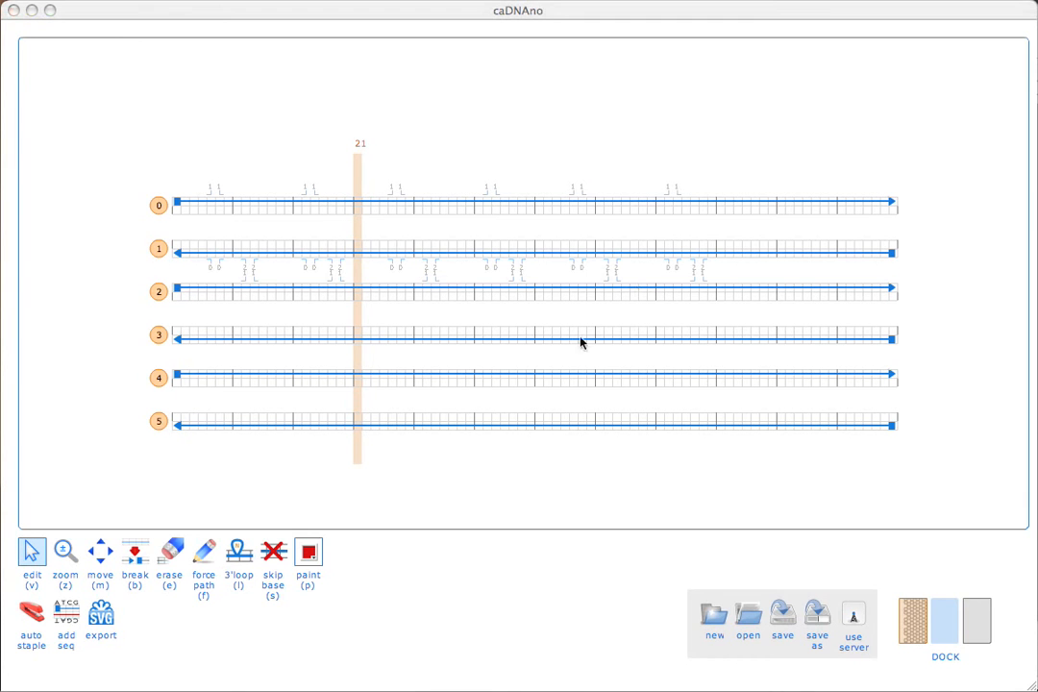
click(485, 331)
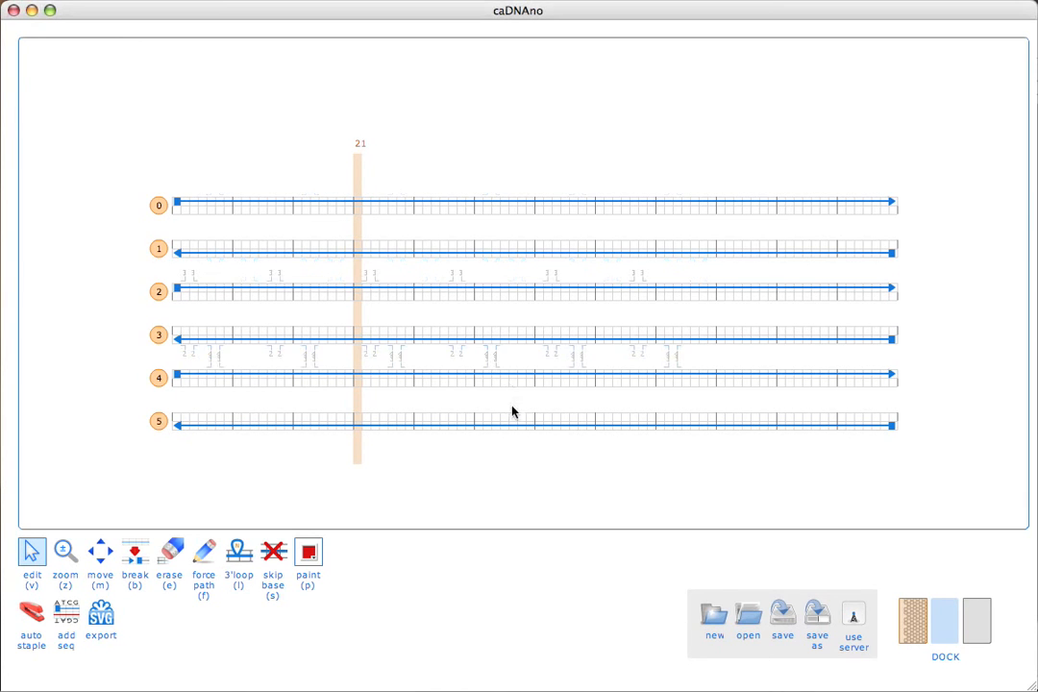
click(410, 202)
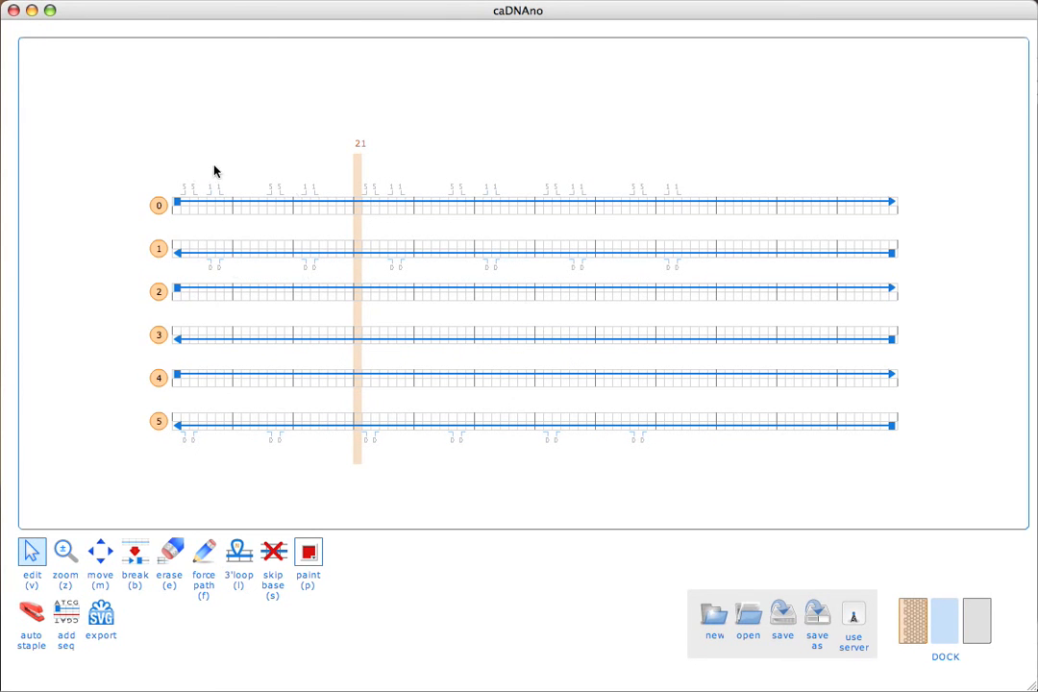
Step: Briefly open and close the slice view, then crossover helices 0 and 1 at the left end
click(914, 621)
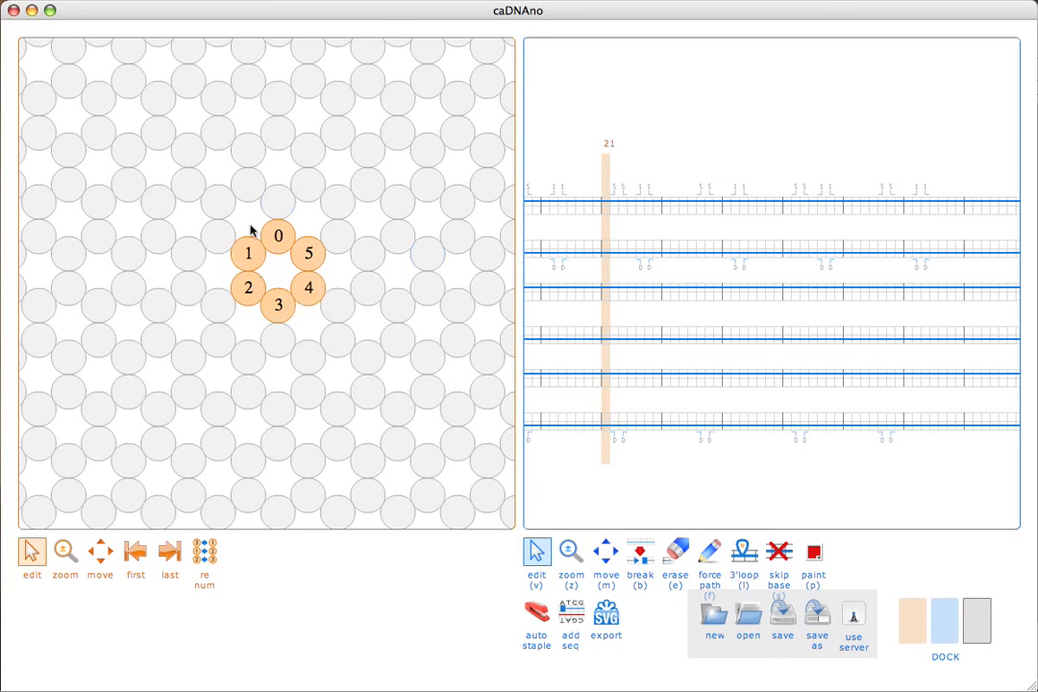
click(903, 631)
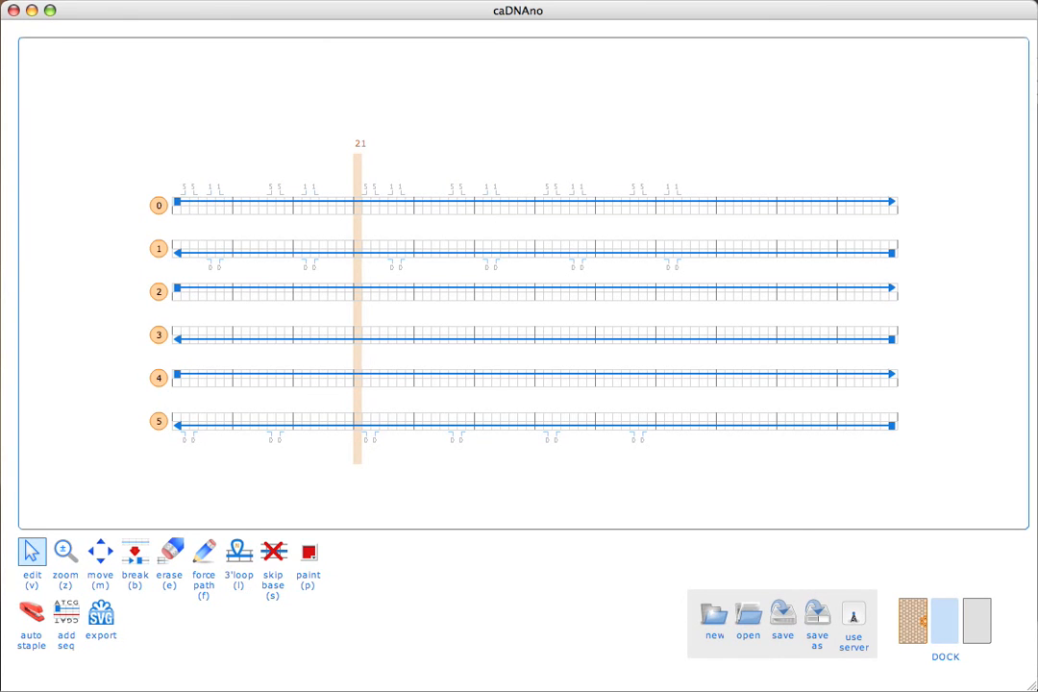
click(219, 192)
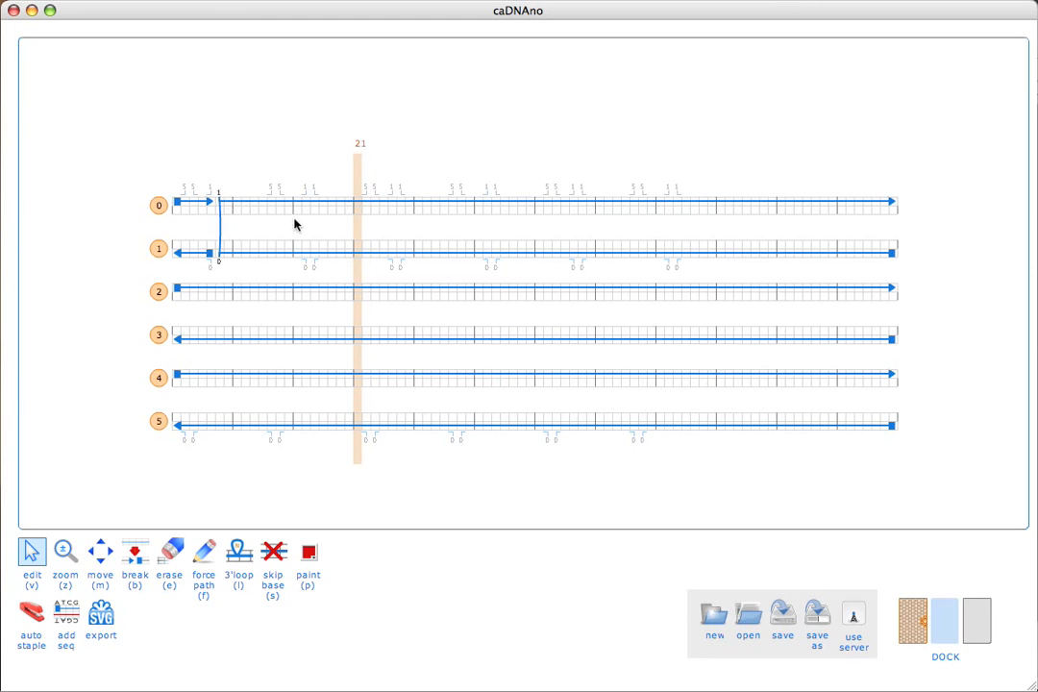
Step: Add left-end scaffold crossovers for helices 2–3 and 4–5, and finalize the 0–1 crossover
click(278, 279)
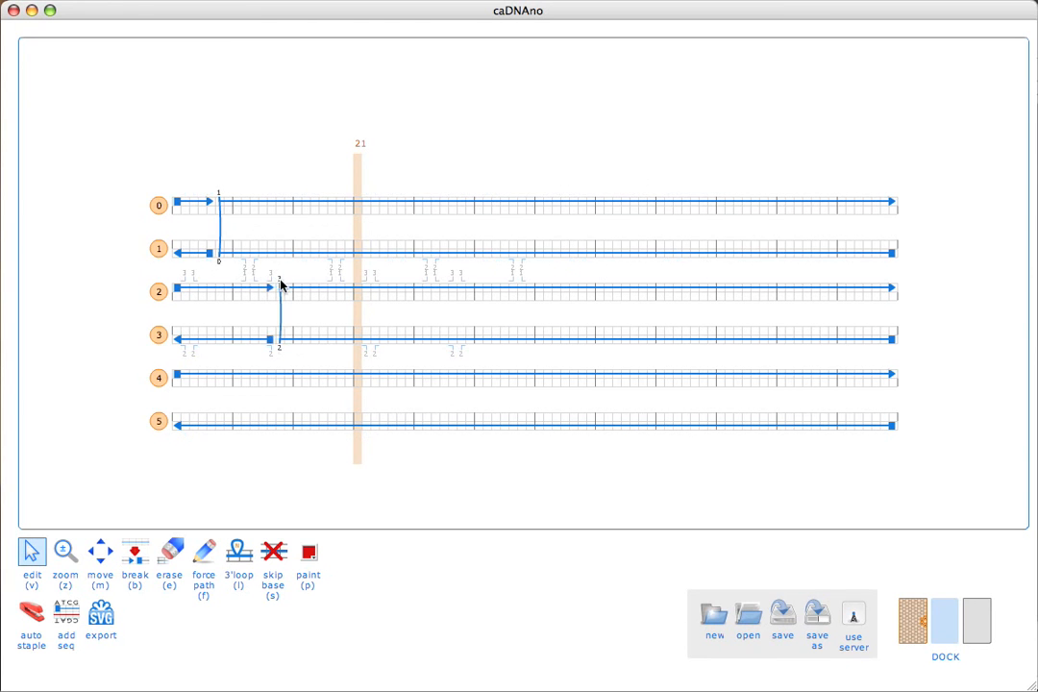
click(254, 363)
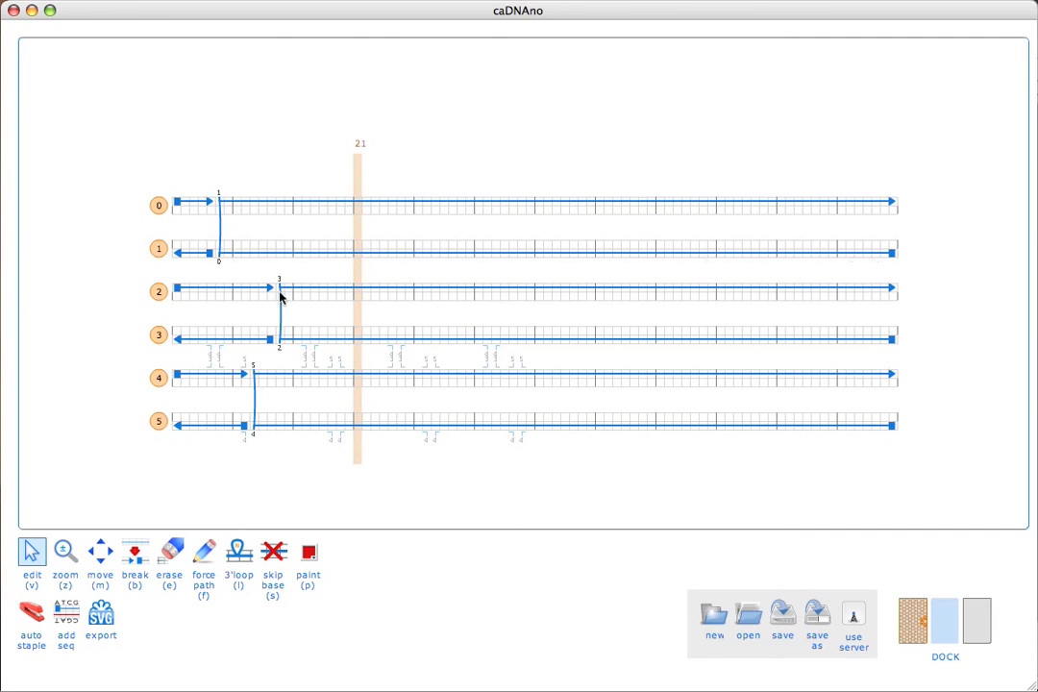
click(220, 255)
Step: Add right-end crossovers for pairs 0–1, 2–3 and 4–5, redoing a misplaced 0–1 crossover
click(851, 193)
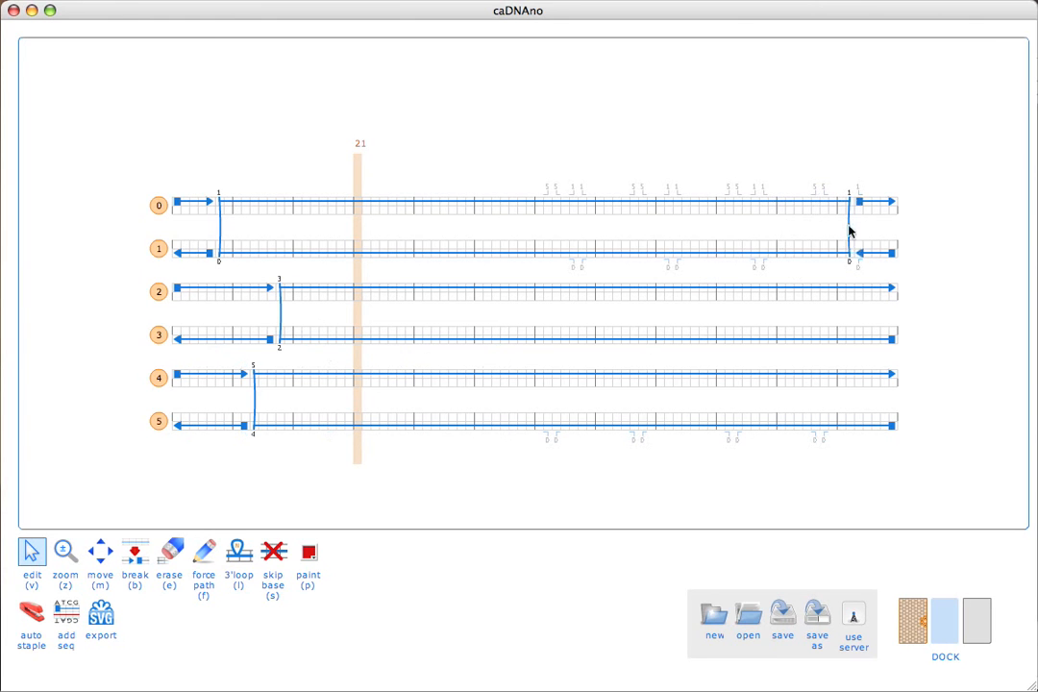
click(815, 283)
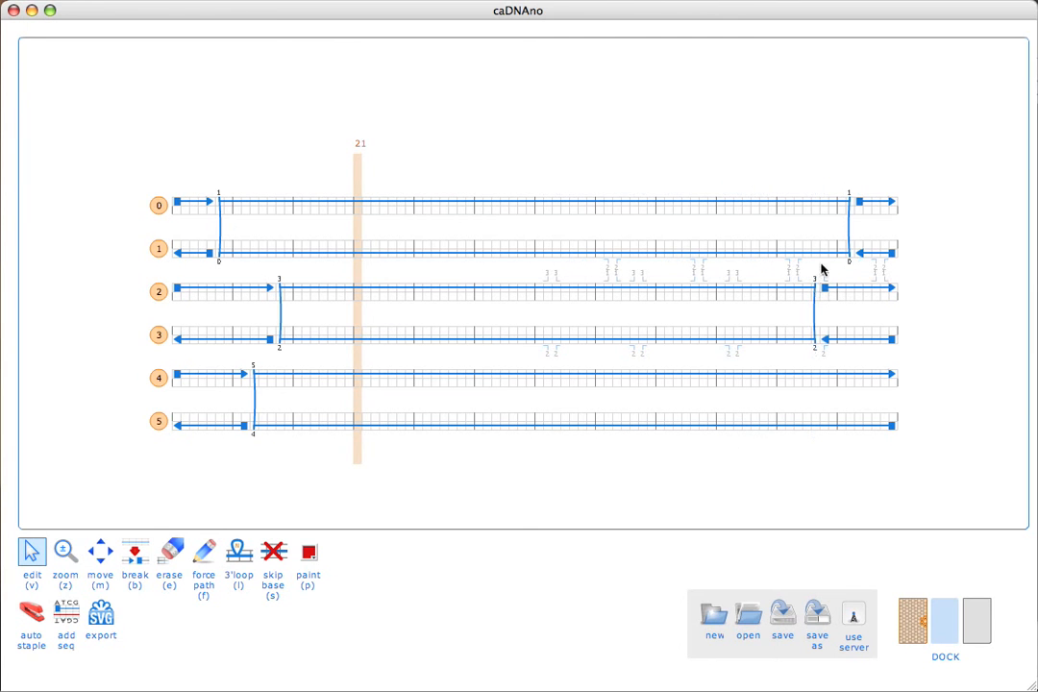
click(848, 201)
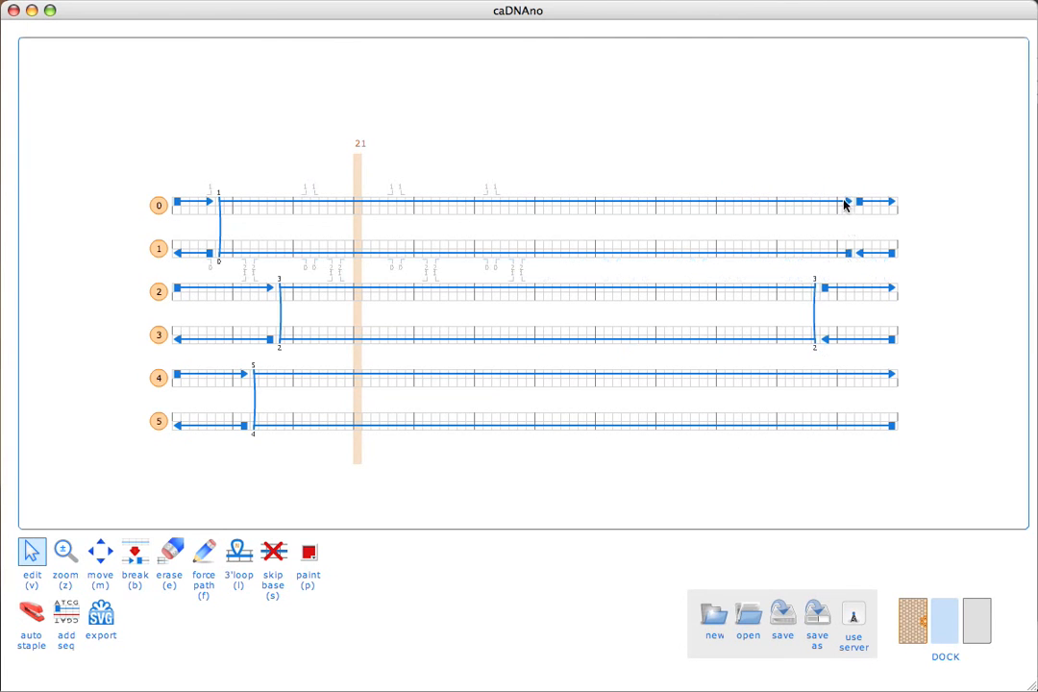
click(849, 203)
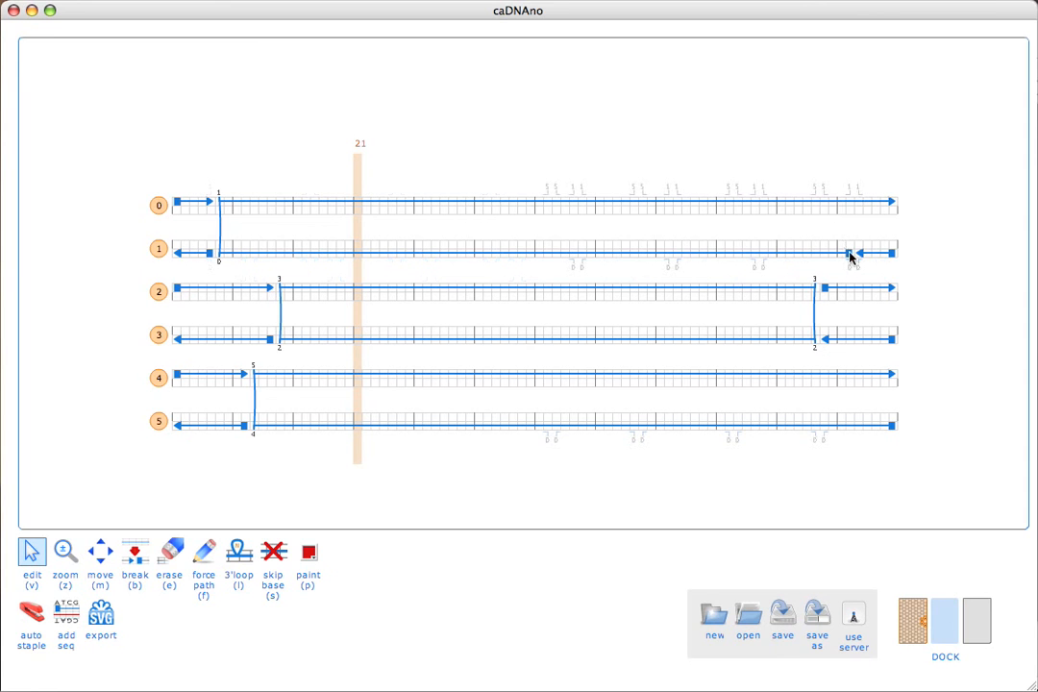
click(849, 253)
click(756, 189)
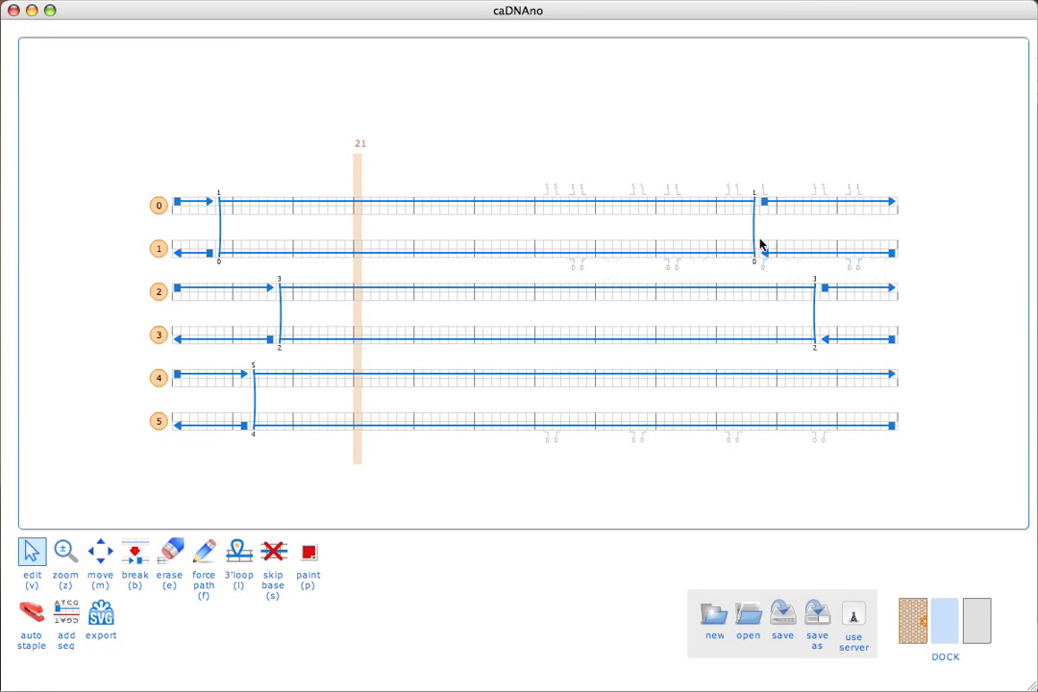
click(787, 369)
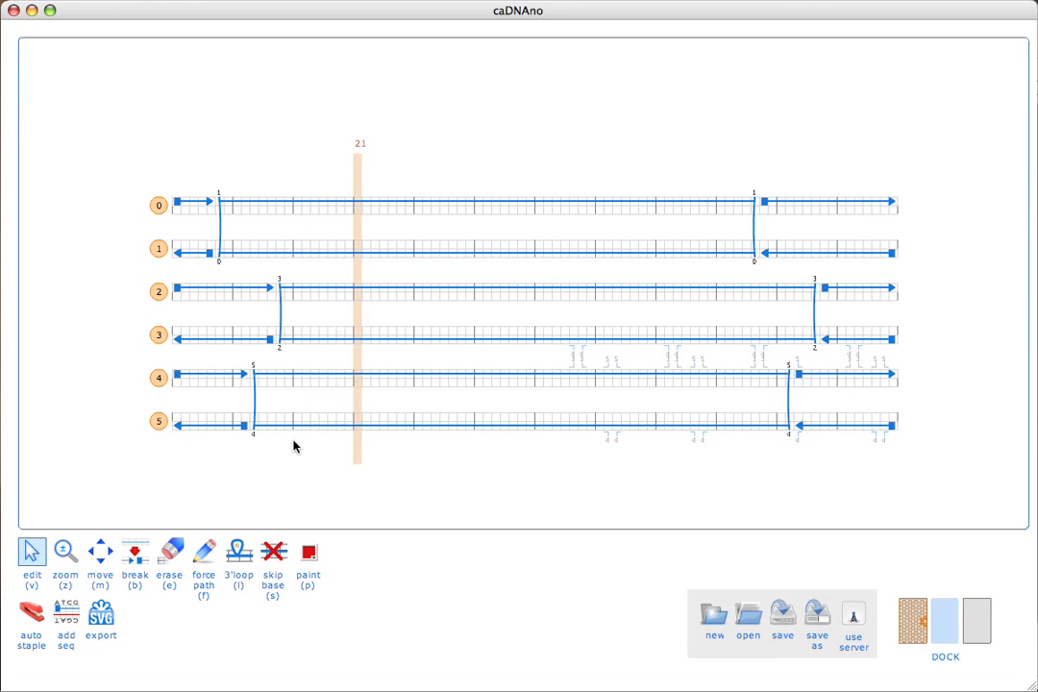
Step: With the erase tool, delete the leftover left-end scaffold fragments on all six helices
key(e)
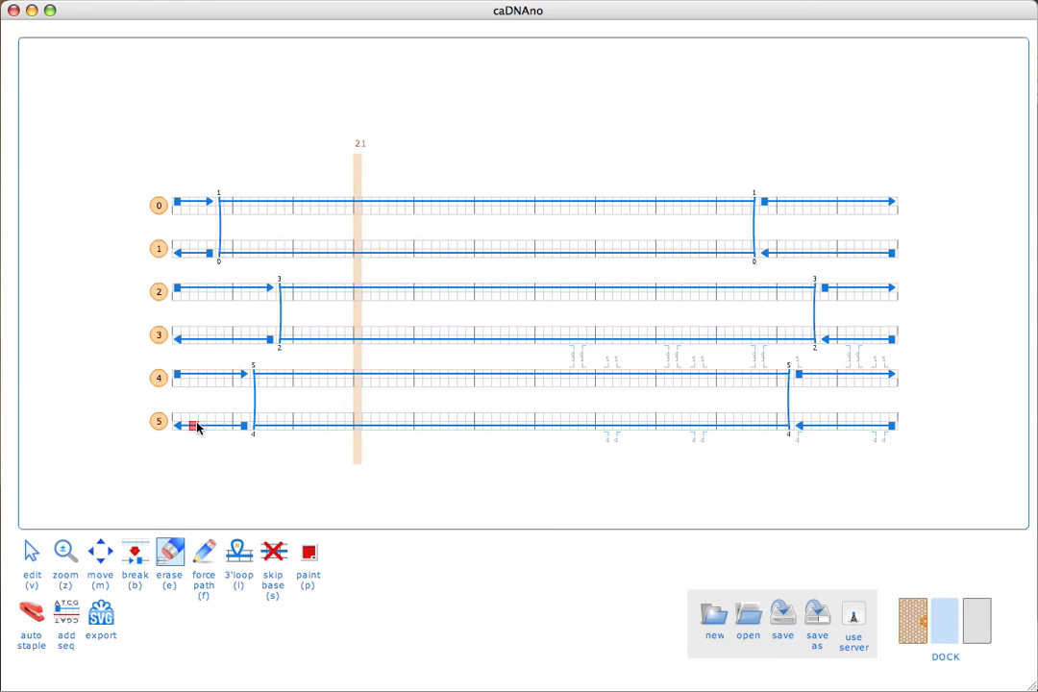
click(196, 428)
scroll(196, 428, up, 2)
click(196, 427)
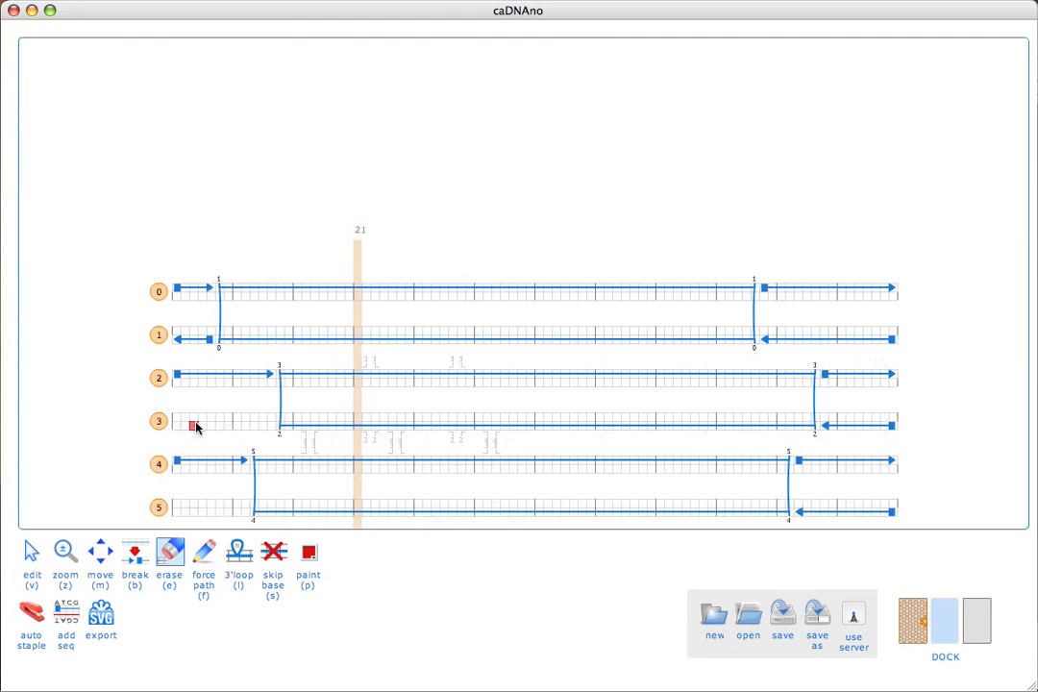
scroll(196, 427, up, 2)
click(196, 428)
scroll(196, 427, down, 4)
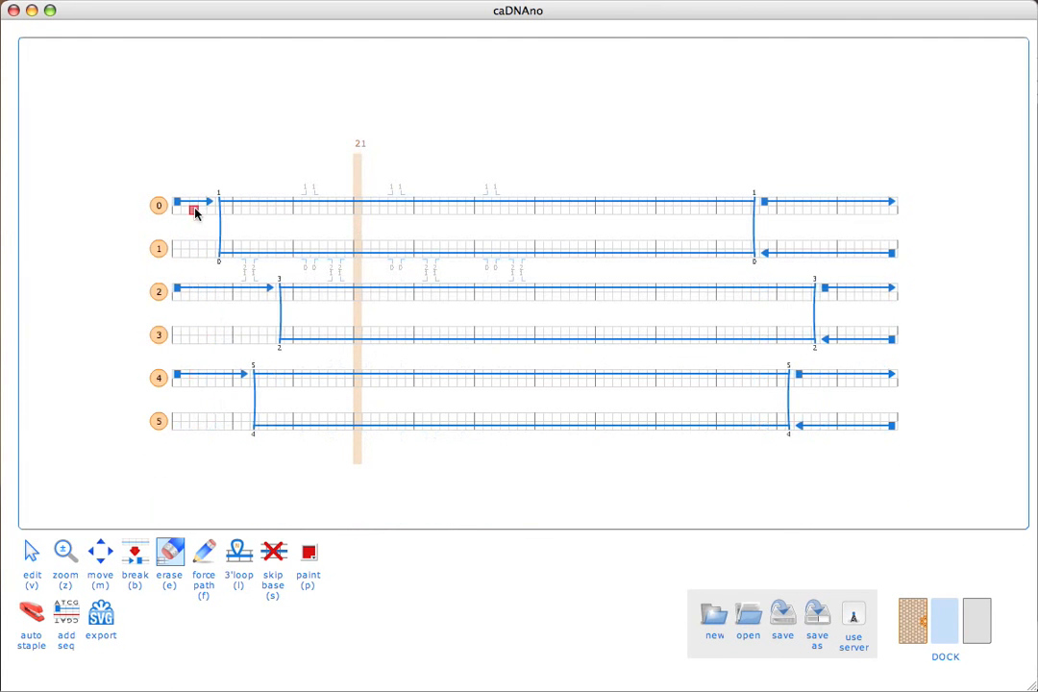
click(194, 203)
scroll(196, 205, down, 2)
click(194, 205)
scroll(196, 205, down, 2)
click(198, 203)
Step: Erase the leftover right-end fragments on helices 0–5 and return to the edit tool
scroll(198, 204, up, 4)
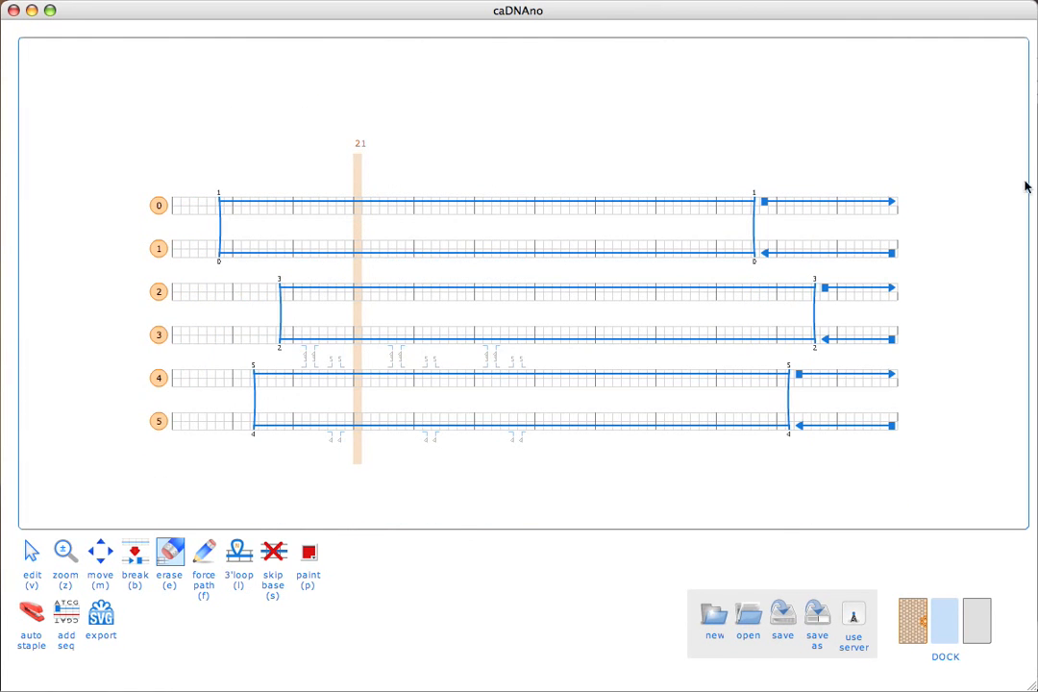
click(870, 204)
scroll(870, 207, down, 2)
click(870, 207)
scroll(871, 207, down, 2)
click(870, 208)
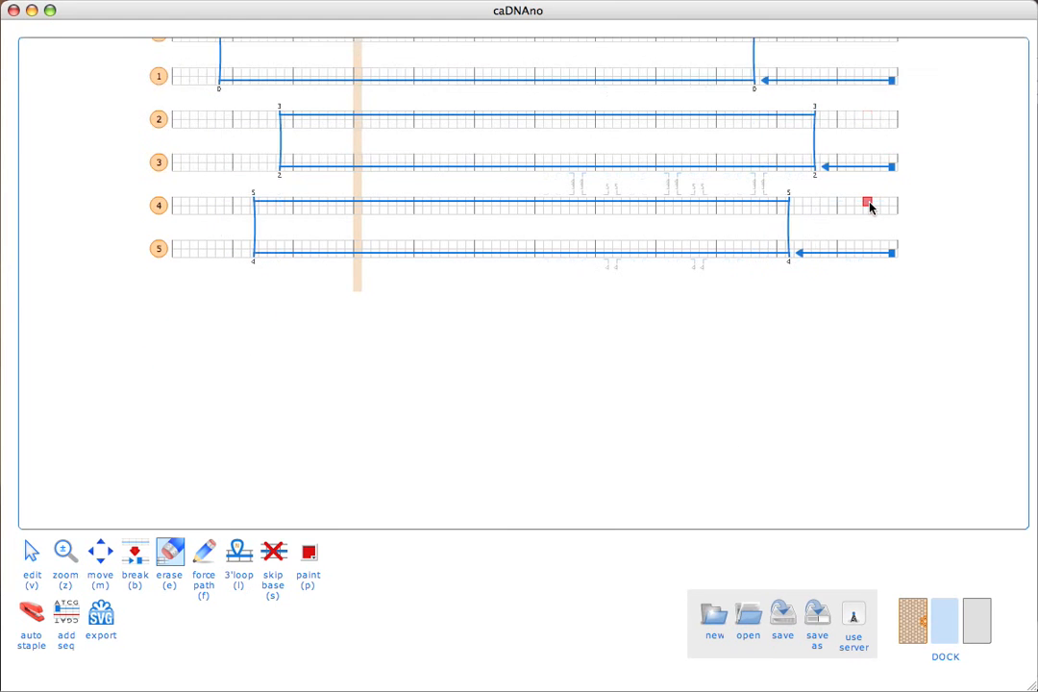
scroll(870, 207, up, 2)
click(864, 170)
scroll(865, 170, down, 2)
click(865, 170)
scroll(865, 170, down, 2)
click(864, 170)
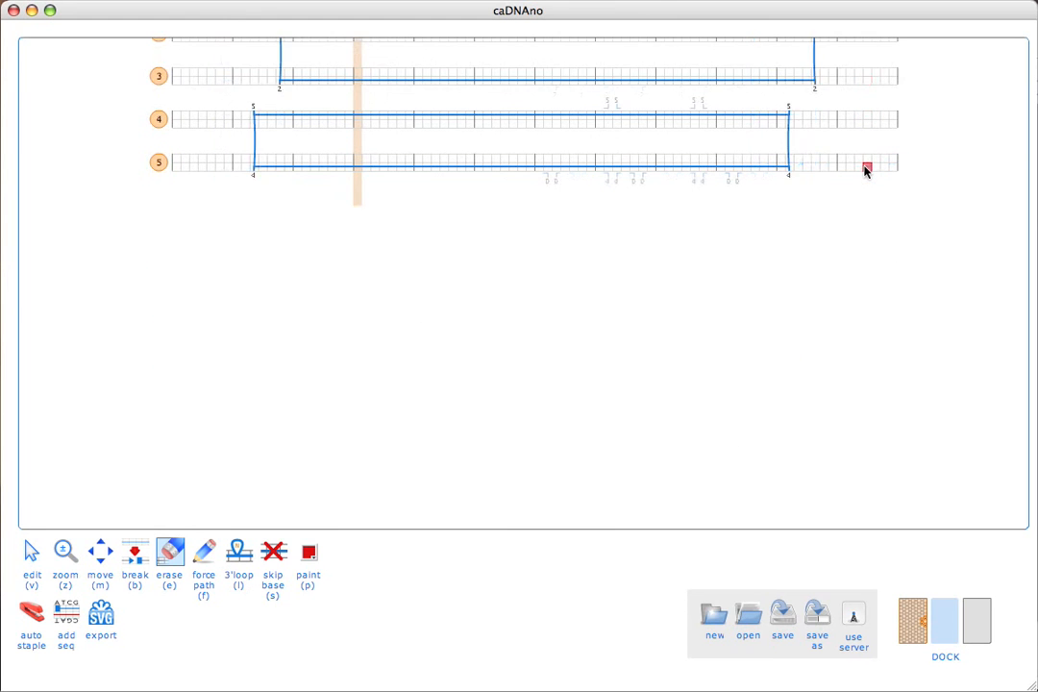
scroll(864, 170, up, 6)
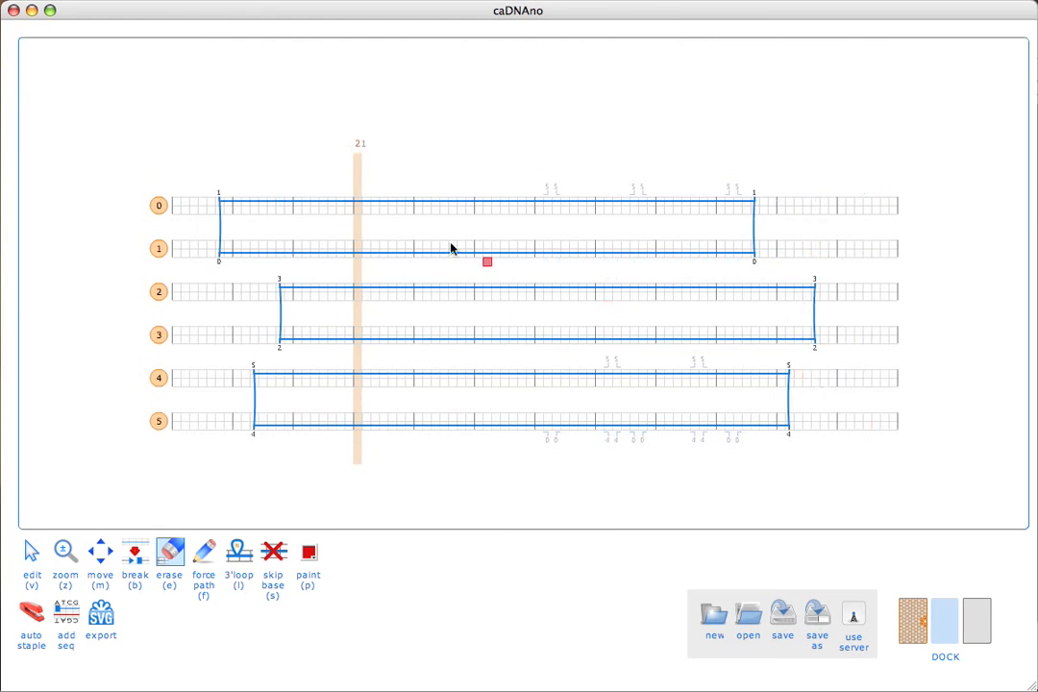
key(v)
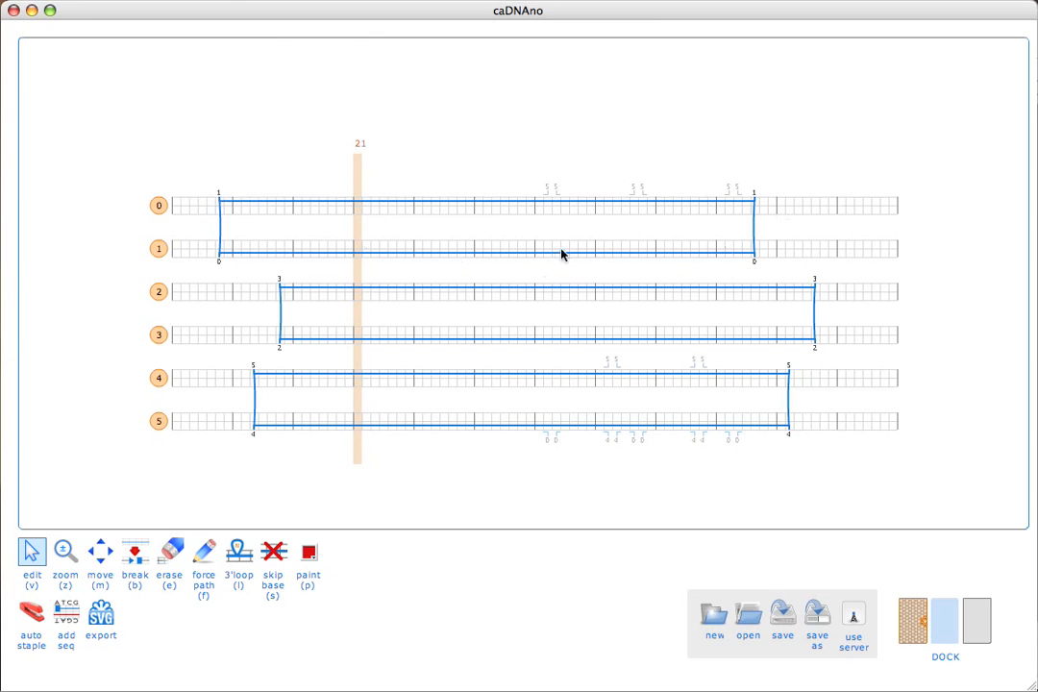
Step: Add two crossovers between helices 1 and 2 near the middle, merging their scaffold loops
mouse_move(540, 248)
click(518, 267)
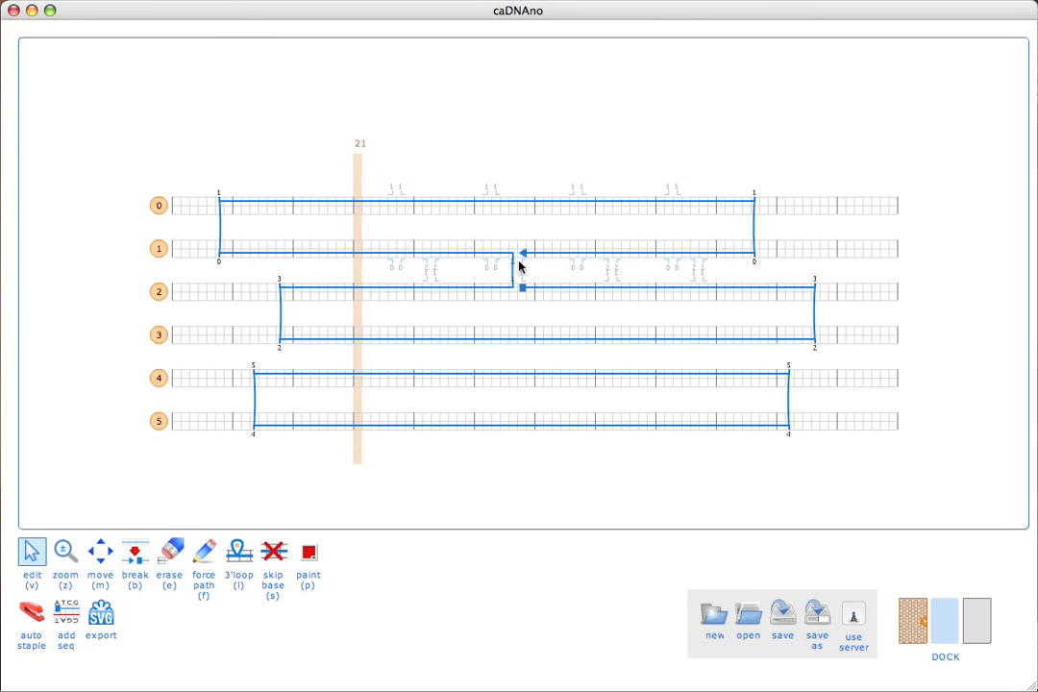
click(523, 268)
mouse_move(537, 343)
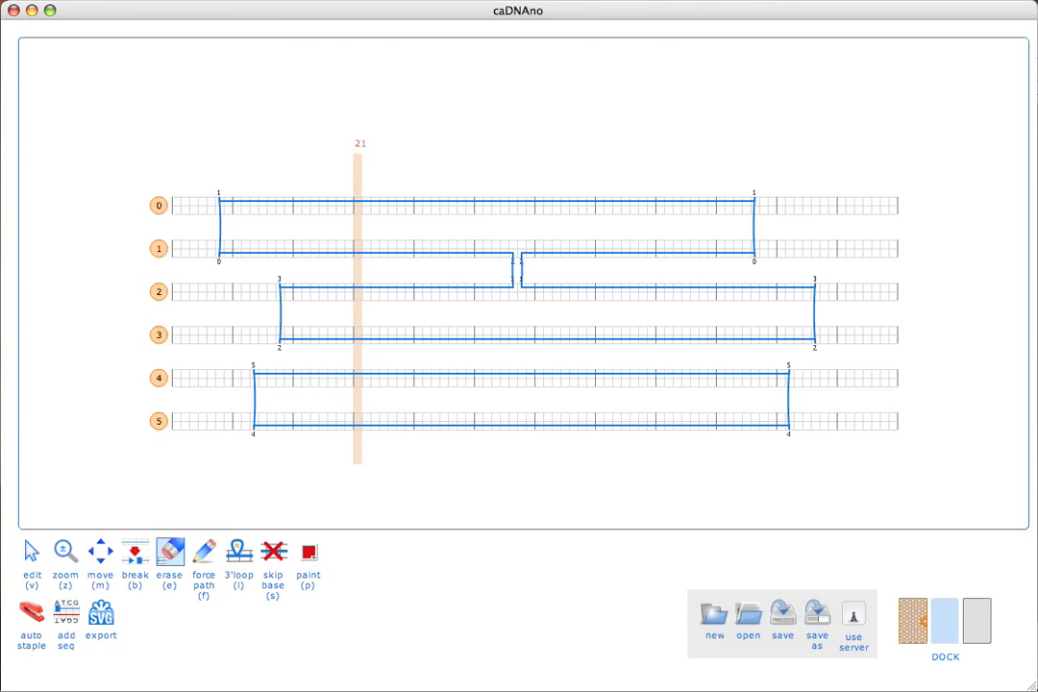
Step: Replace the staples with auto-generated ones on all six helices, then show the slice view
click(32, 620)
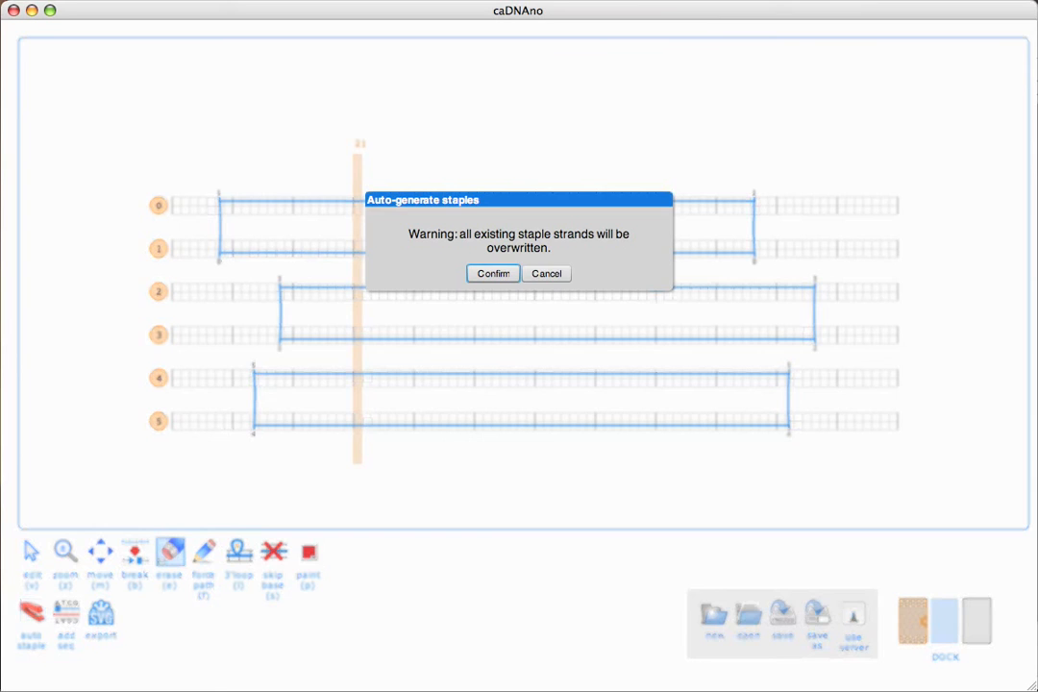
click(484, 274)
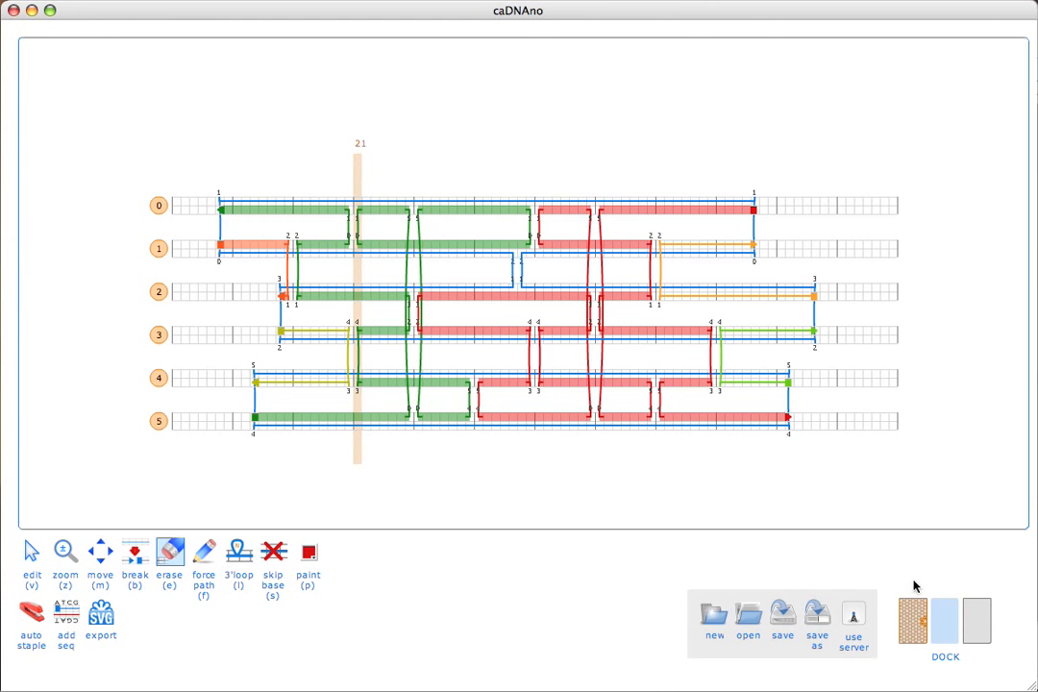
click(913, 615)
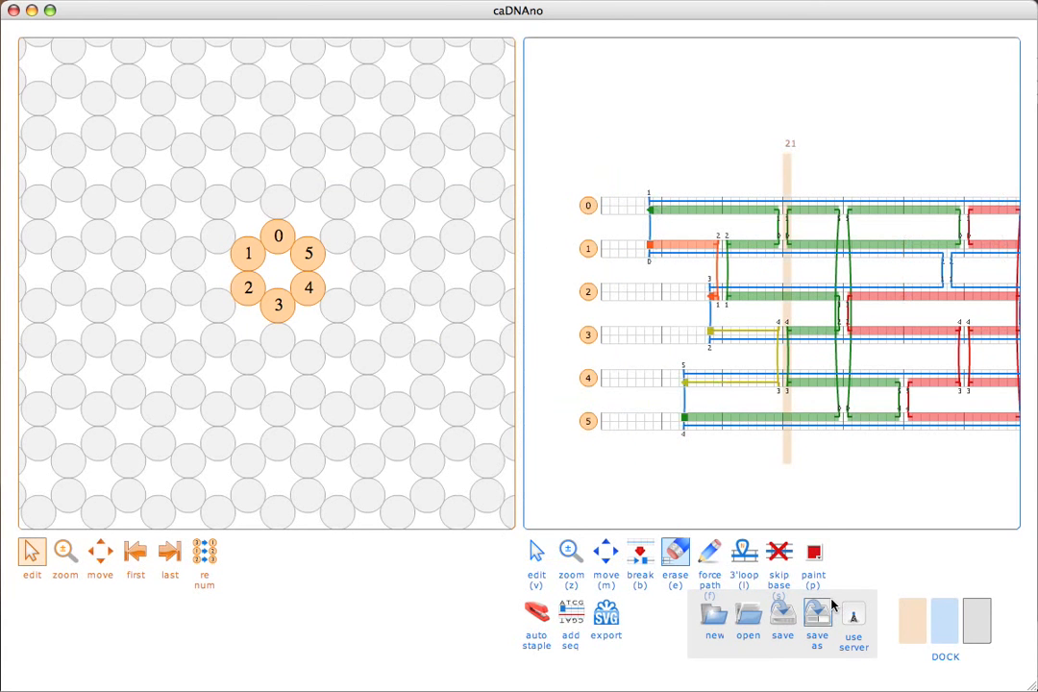
Step: Move the slice bar to base 6 and add strand stubs on helices 3 and 4
key(v)
drag(783, 461, 658, 442)
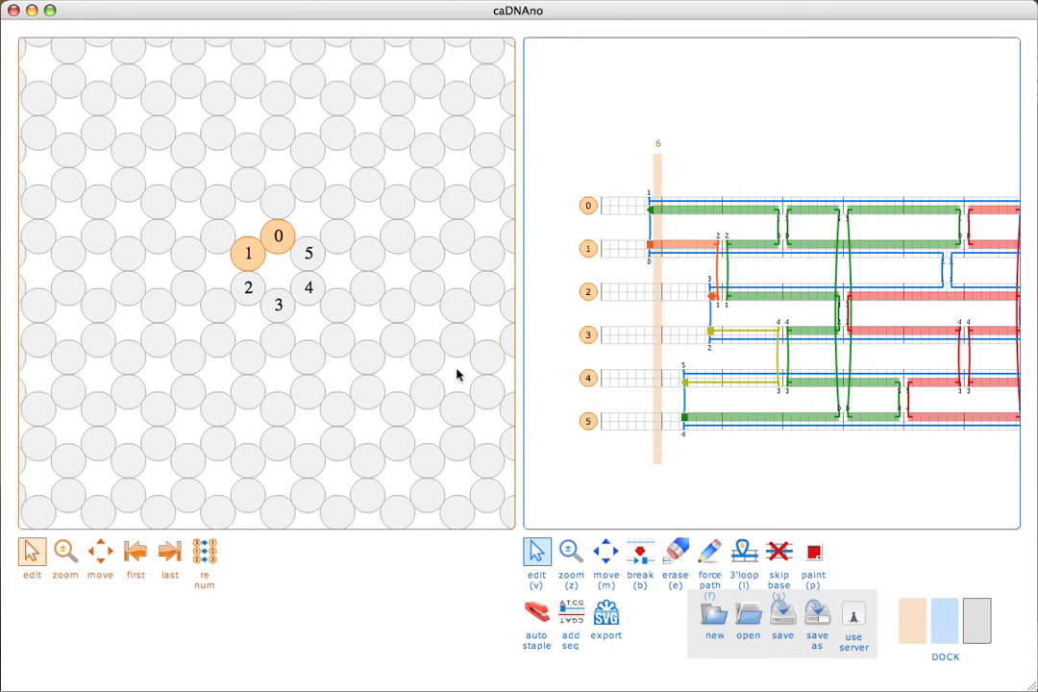
click(290, 308)
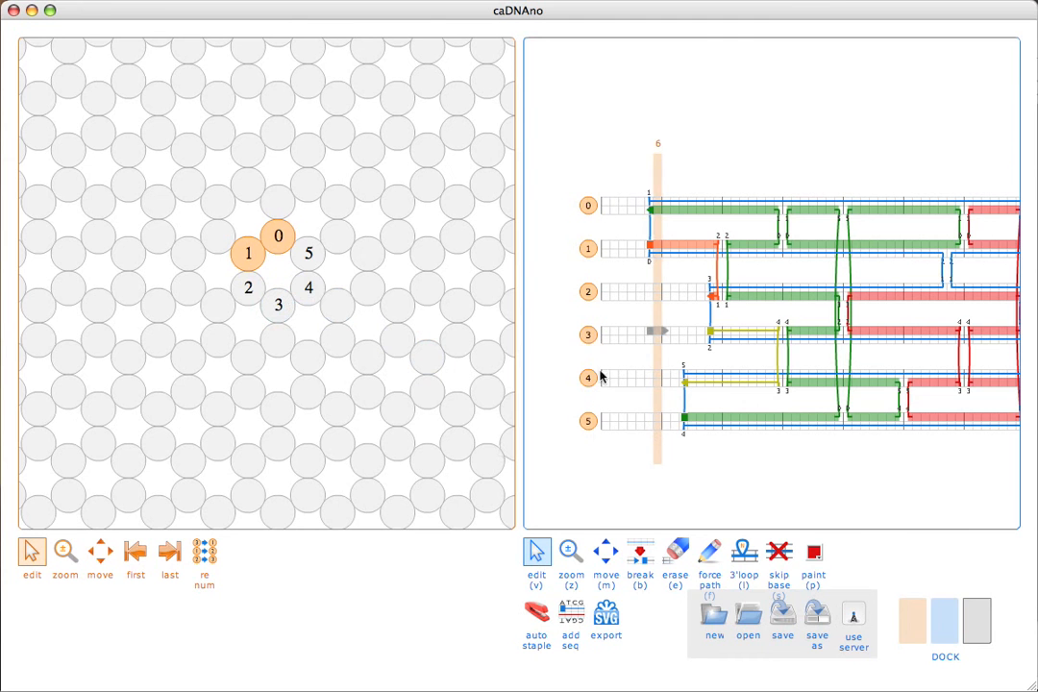
click(309, 287)
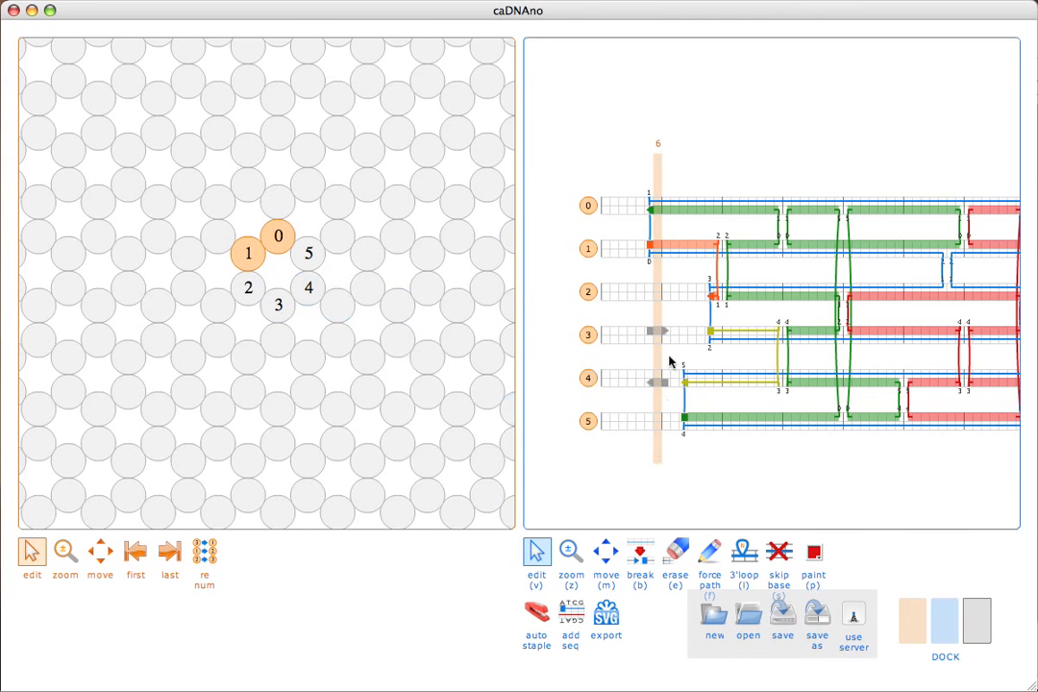
Step: Erase the stray stubs on helices 4 and 3 and hide the slice view
key(e)
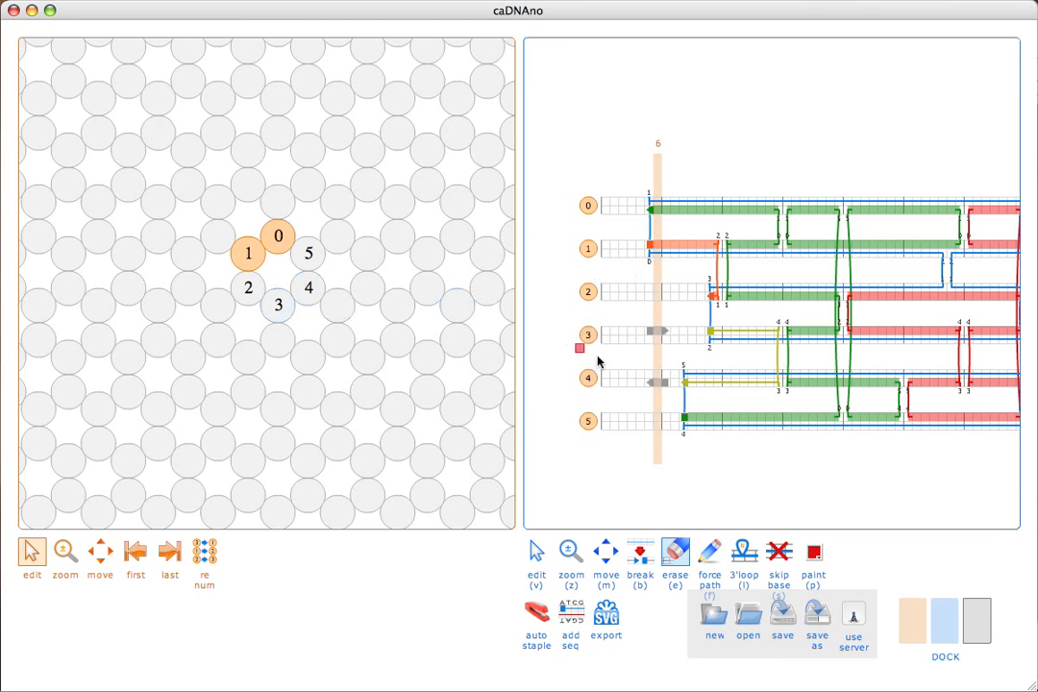
click(658, 378)
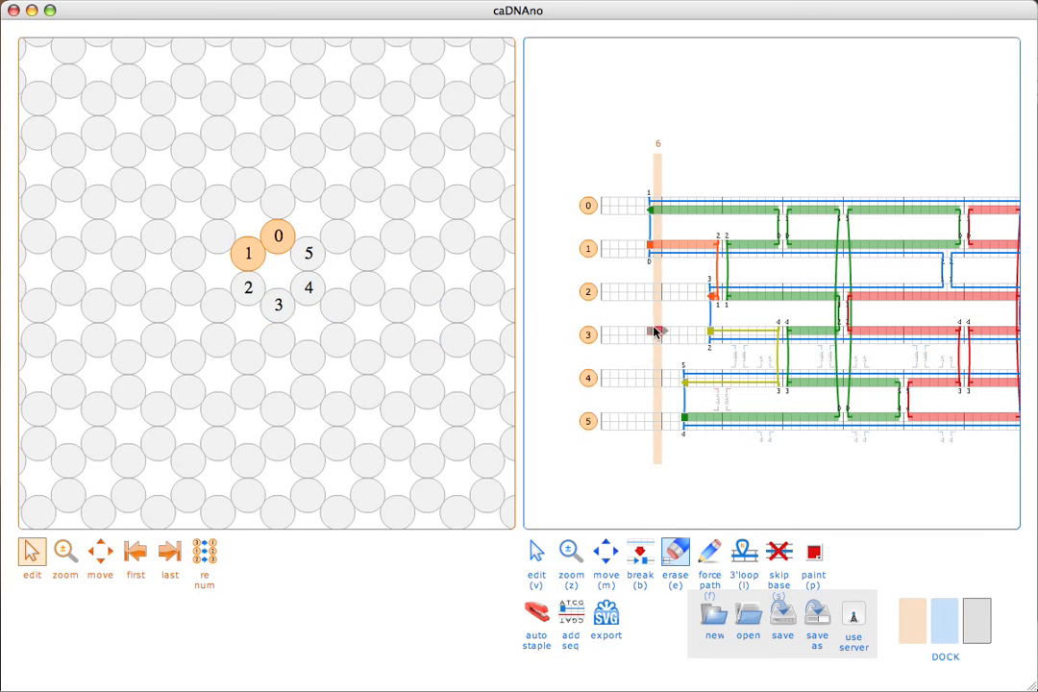
click(655, 332)
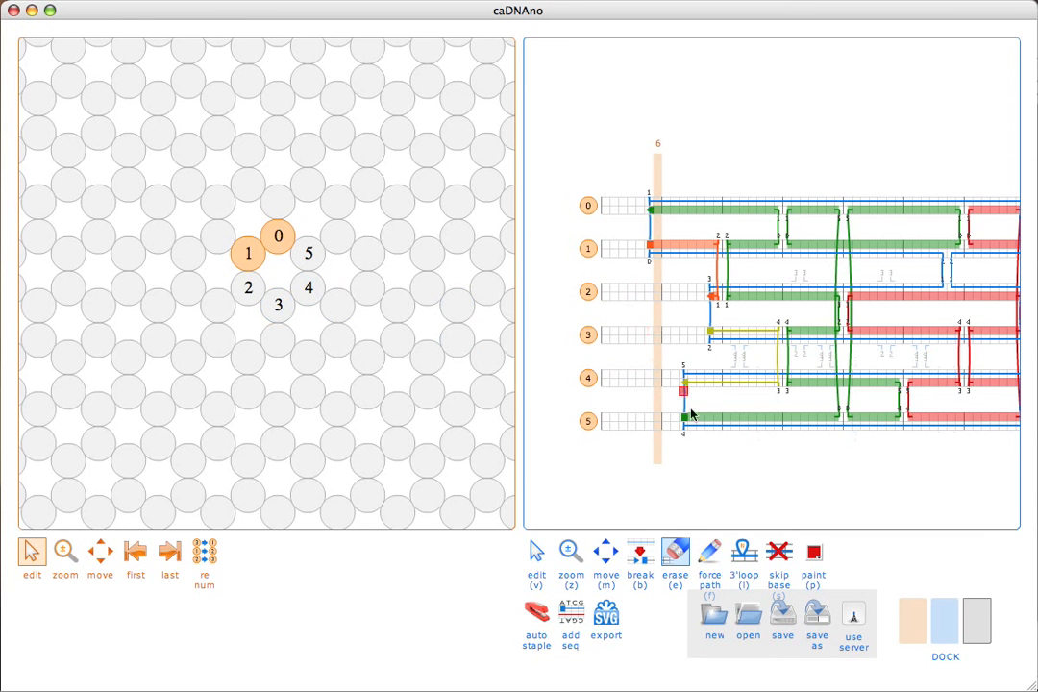
click(918, 621)
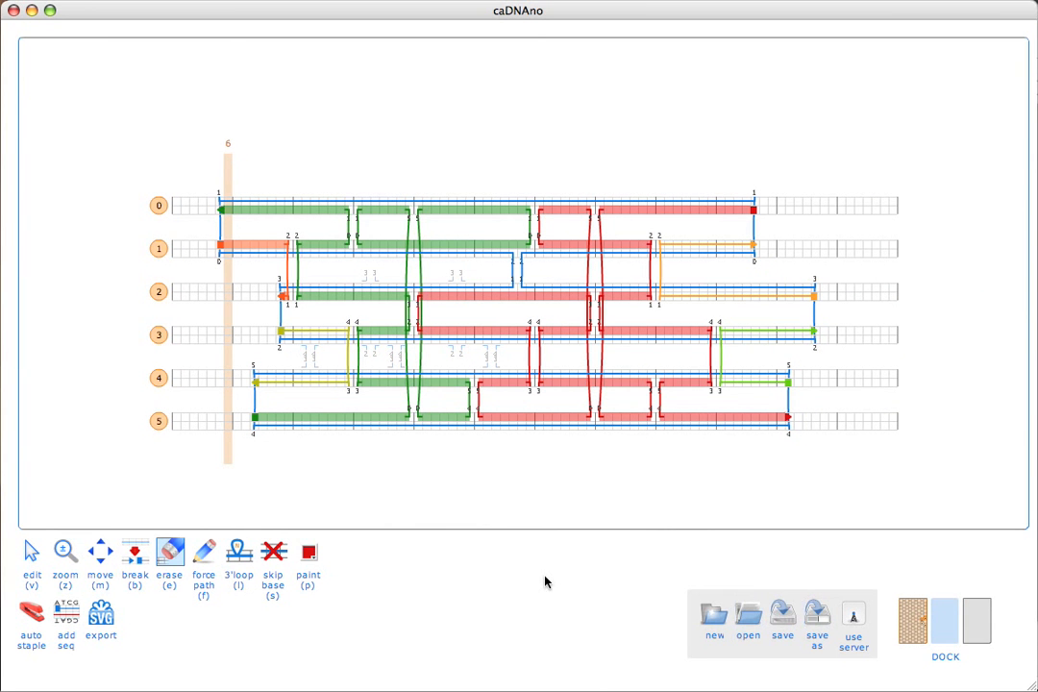
Step: Switch to the edit tool (V), then to the break tool (B)
key(v)
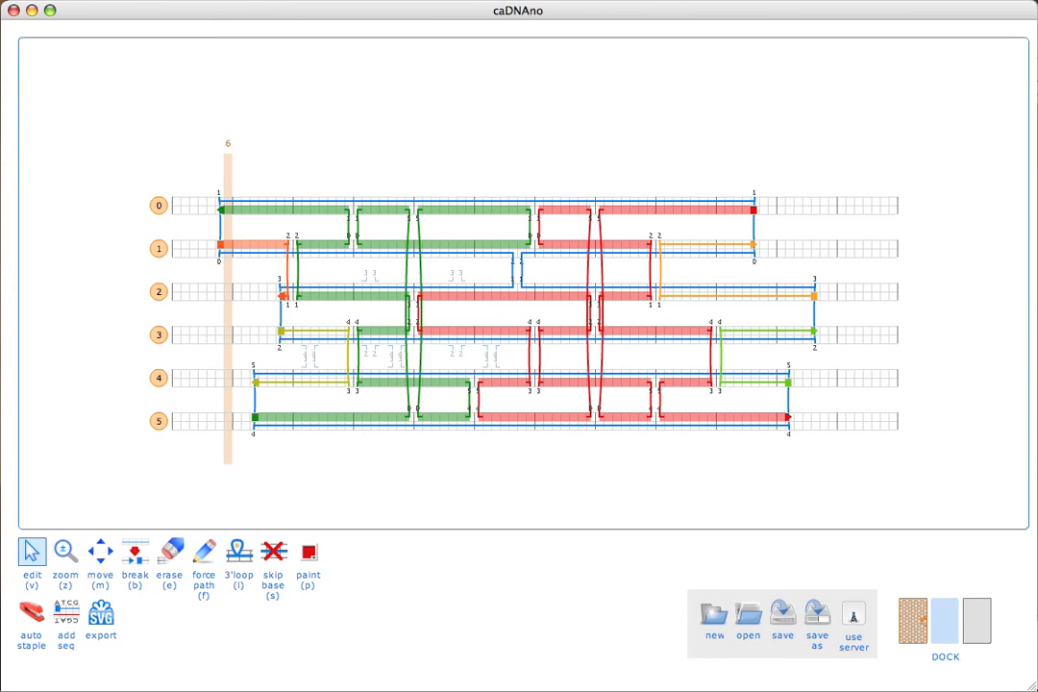
key(b)
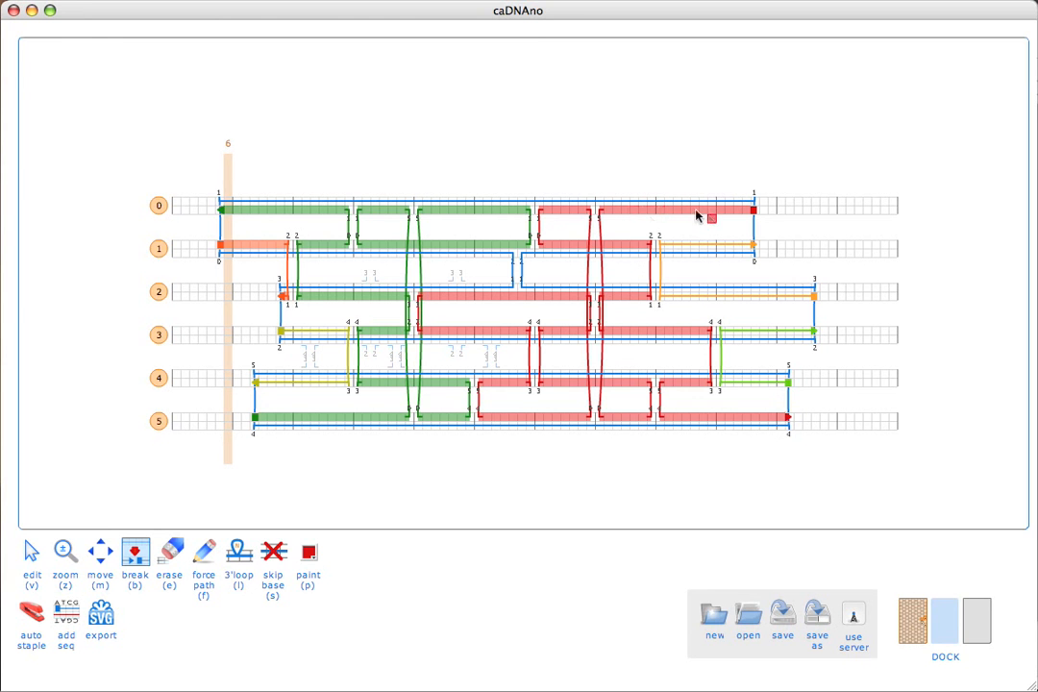
Step: Break the red staple on helix 4 and orange on helix 3, restoring the helix 1 scaffold
click(601, 384)
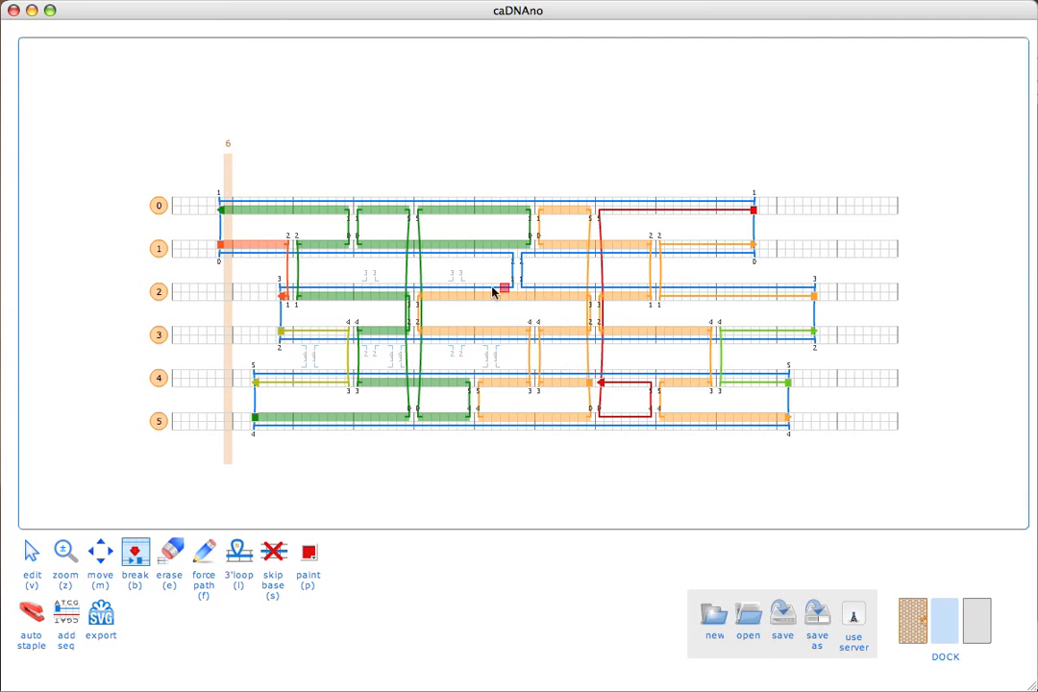
click(468, 329)
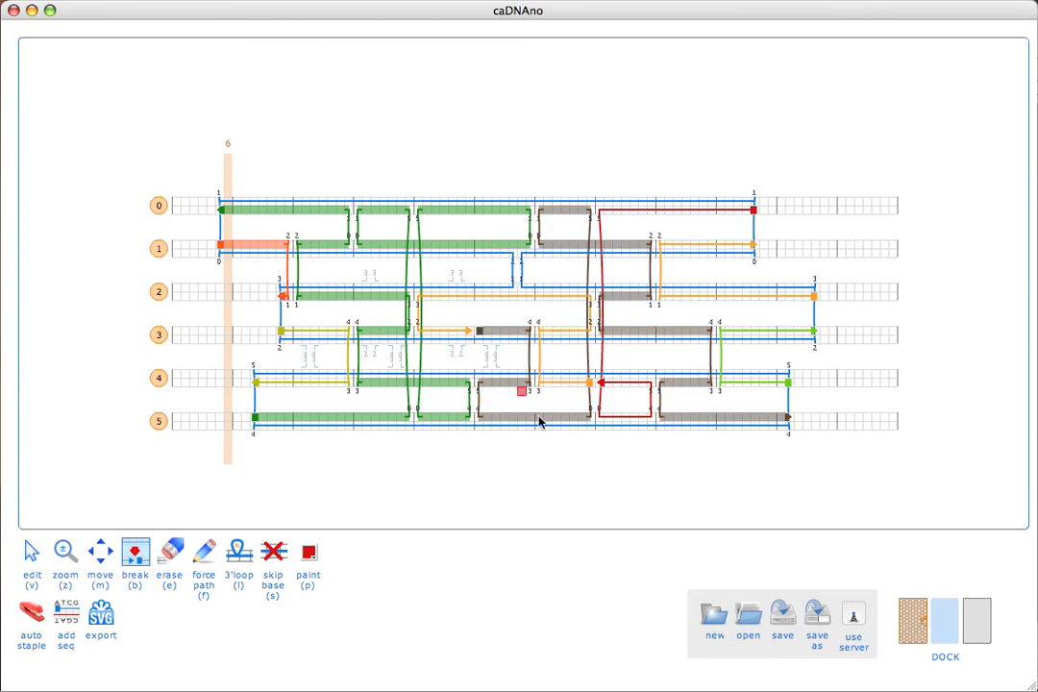
click(585, 252)
key(v)
shift+click(580, 253)
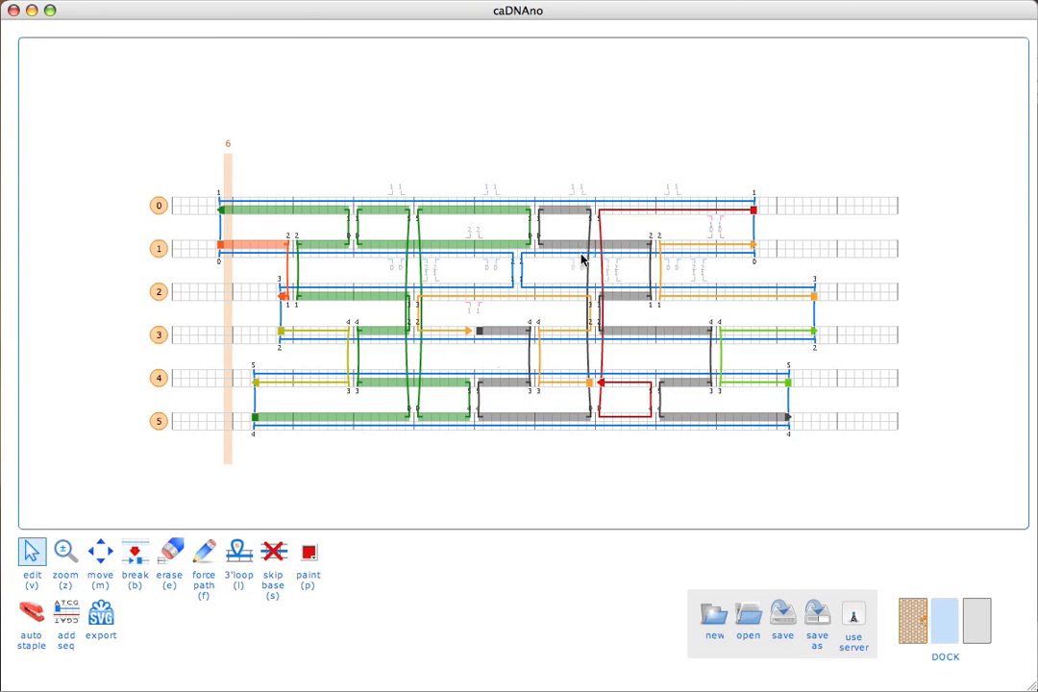
key(b)
Step: Break the grey and green staples on helix 1, orange on helix 5, pink on helix 4
click(591, 245)
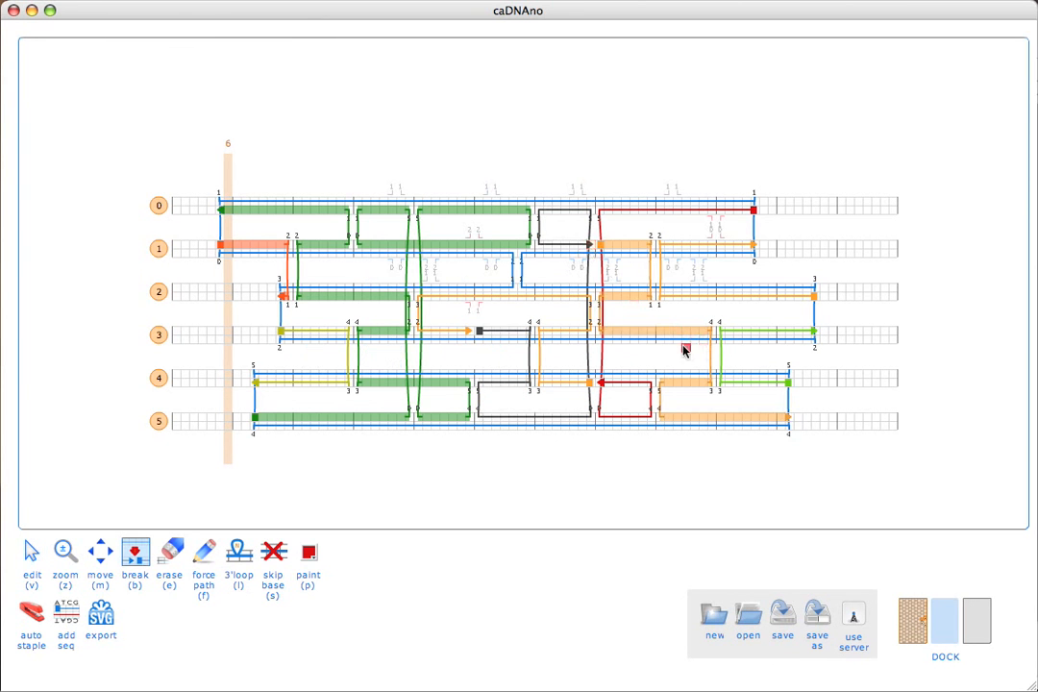
click(712, 418)
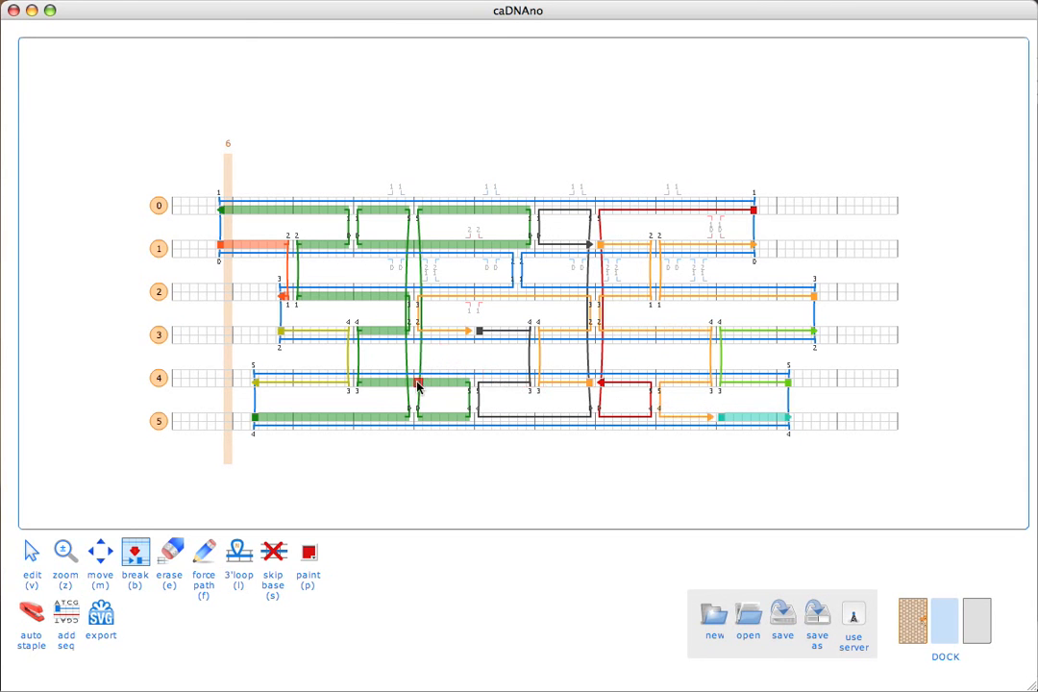
click(413, 244)
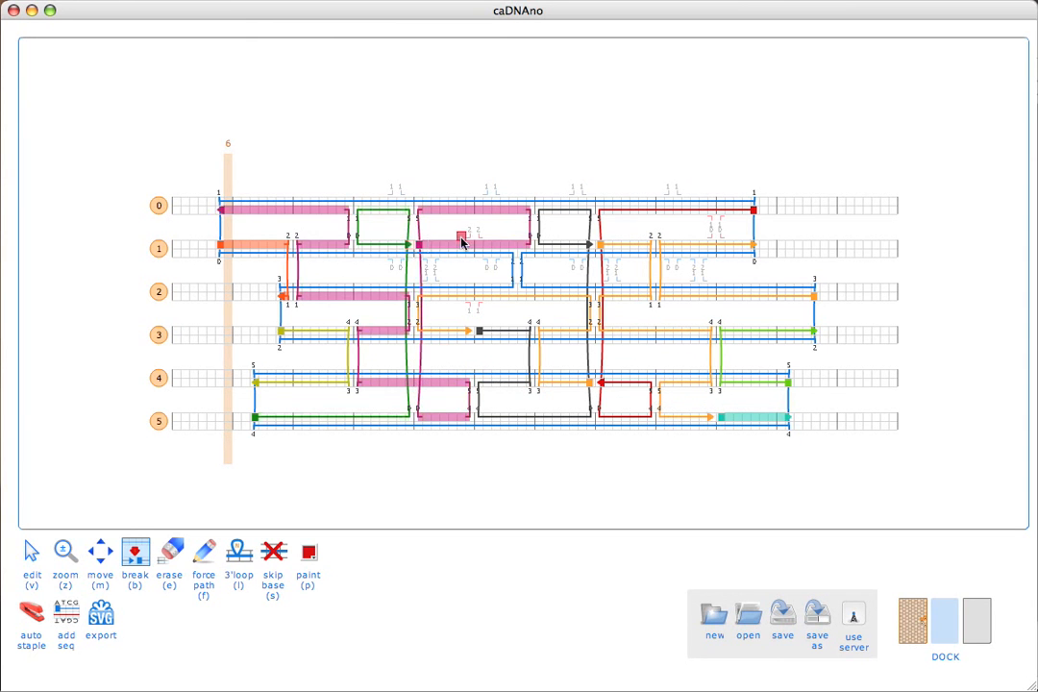
click(411, 382)
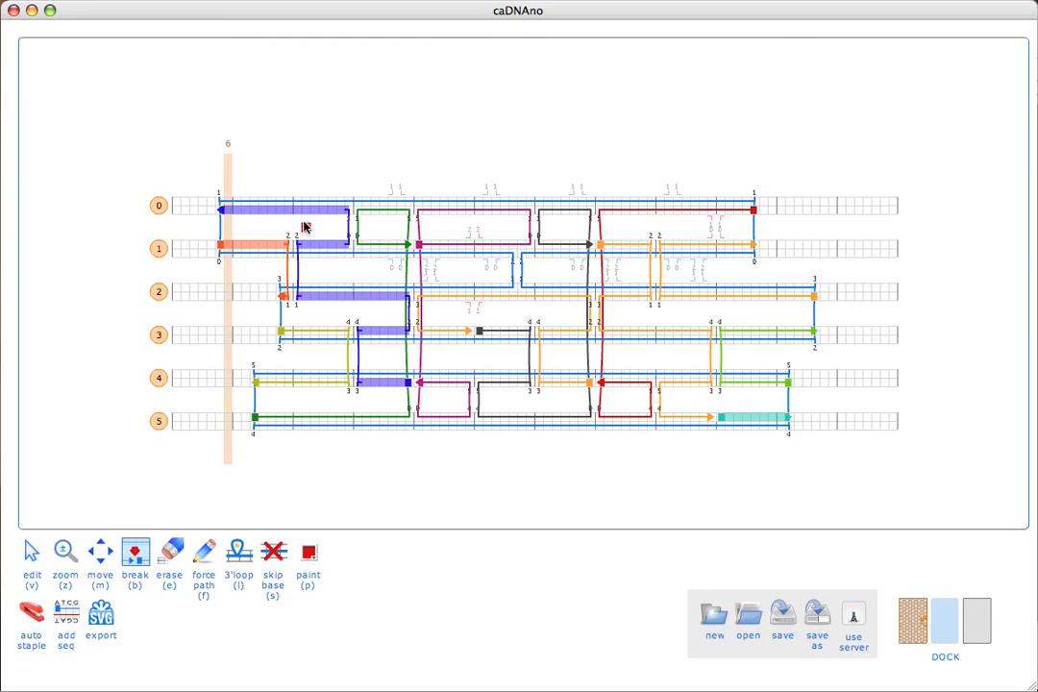
Step: Split the blue staple on helix 2 and rejoin the left crossovers of helices 1 and 2
click(353, 296)
key(v)
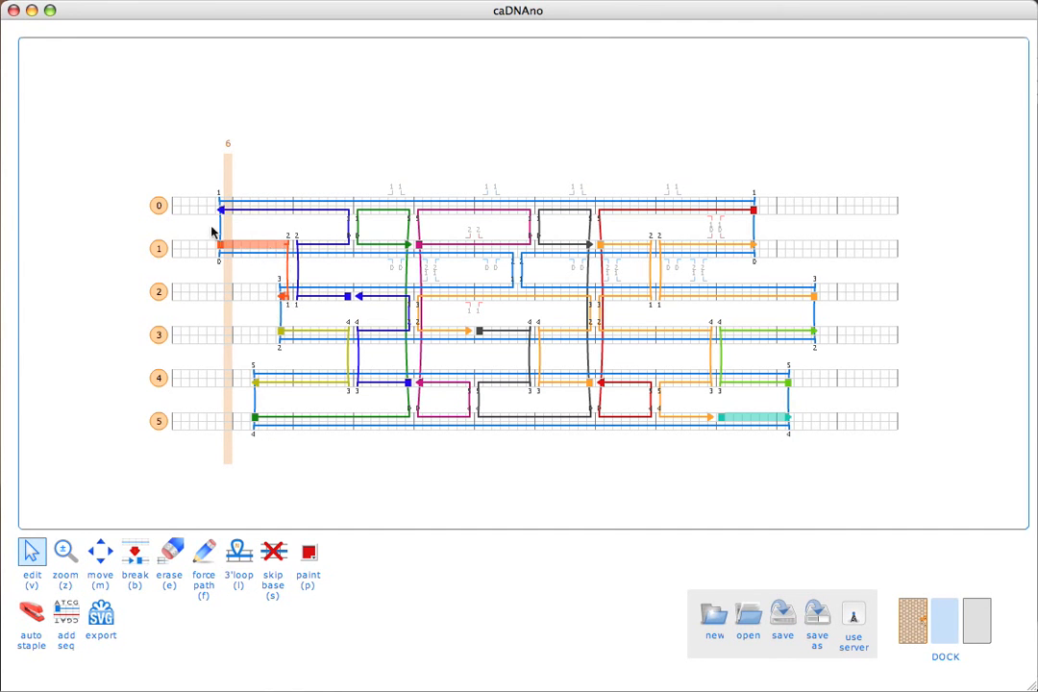
click(290, 240)
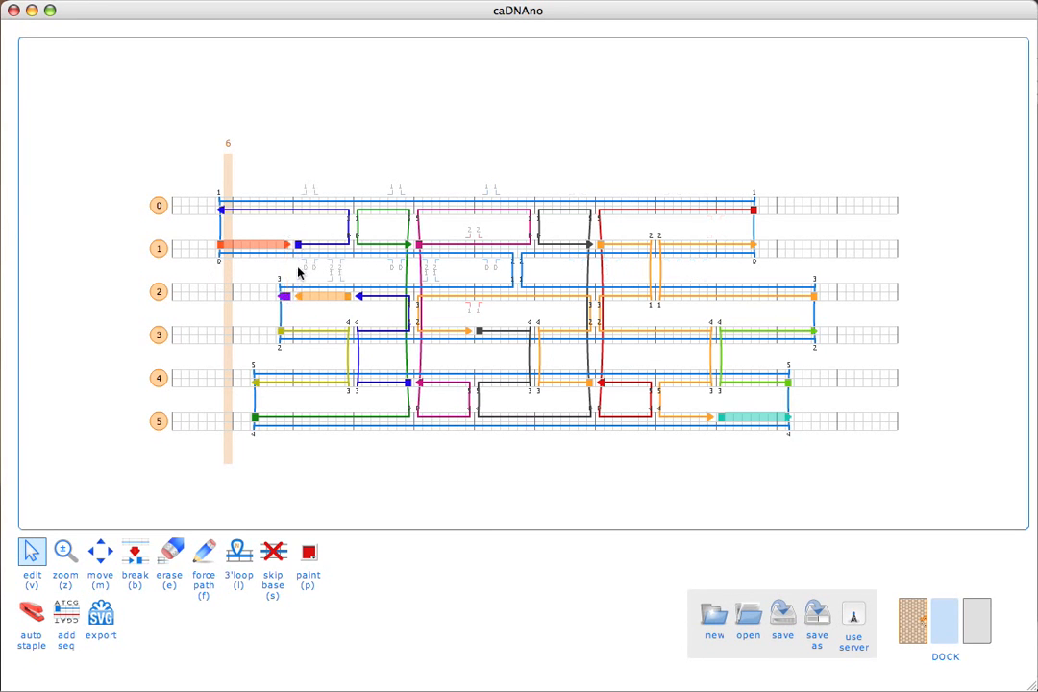
shift+click(296, 296)
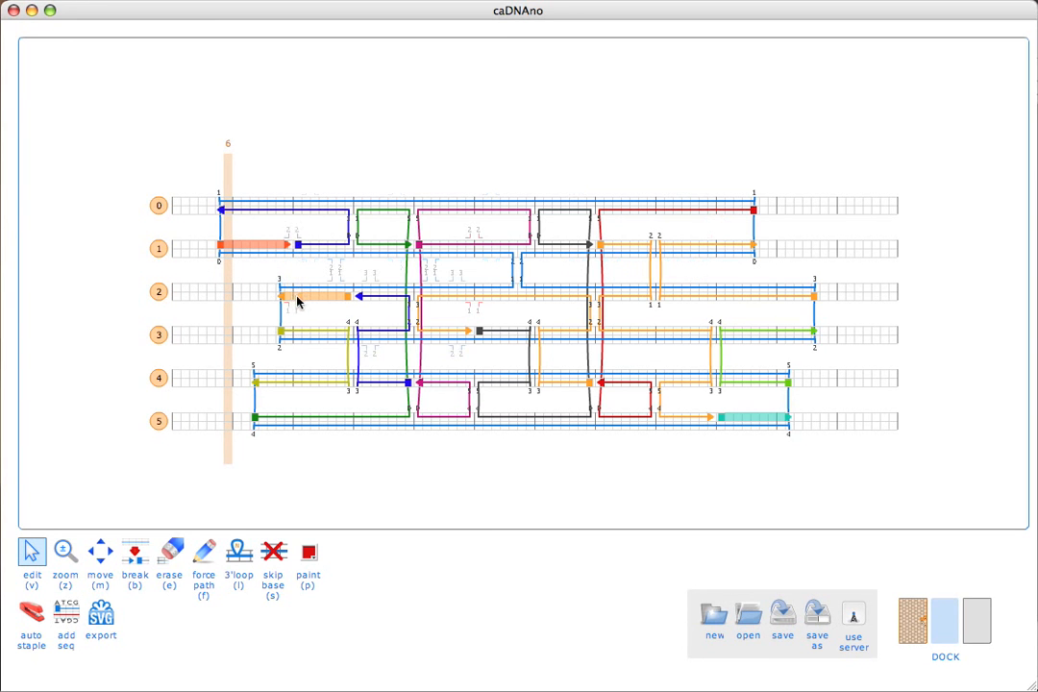
shift+click(287, 245)
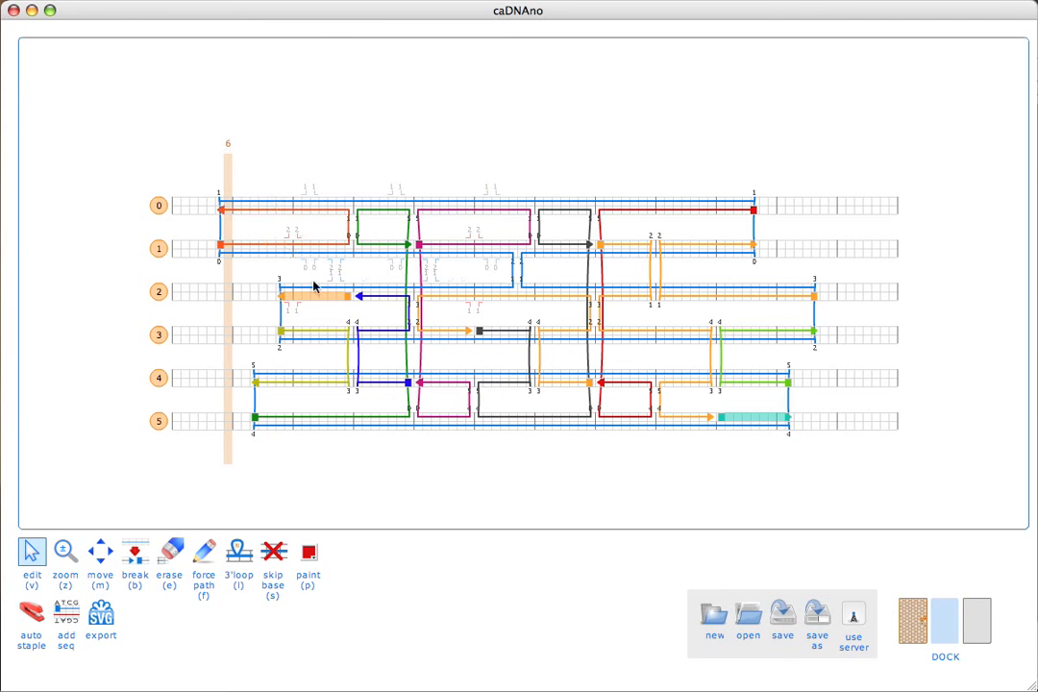
shift+click(359, 297)
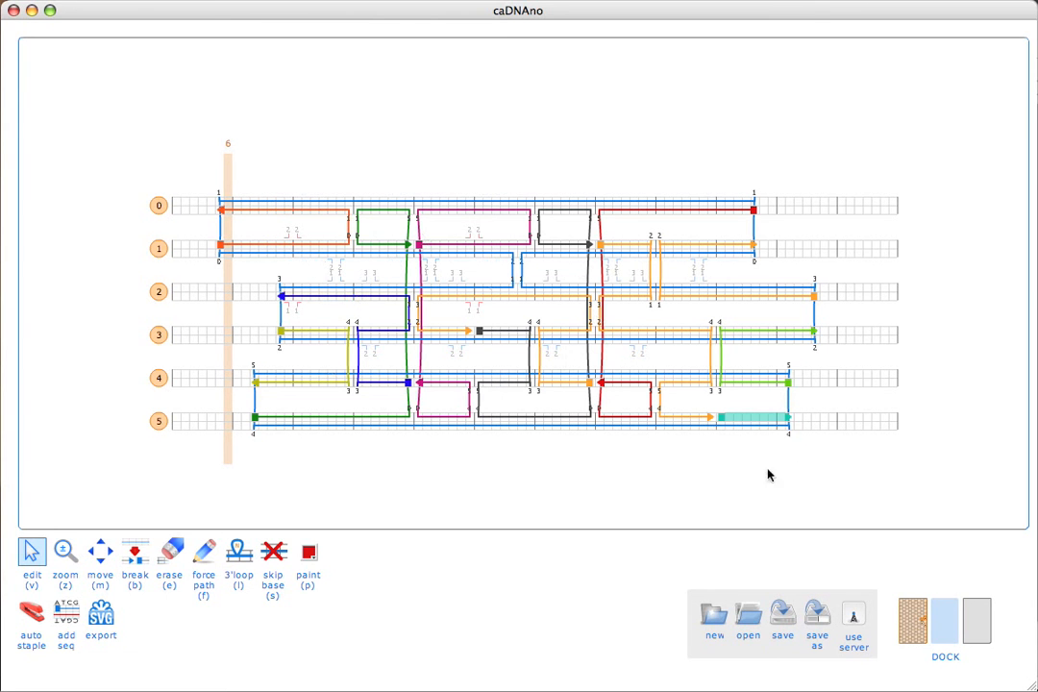
Step: Break the long orange staple on helix 3, creating a separate staple down to helix 5
click(712, 421)
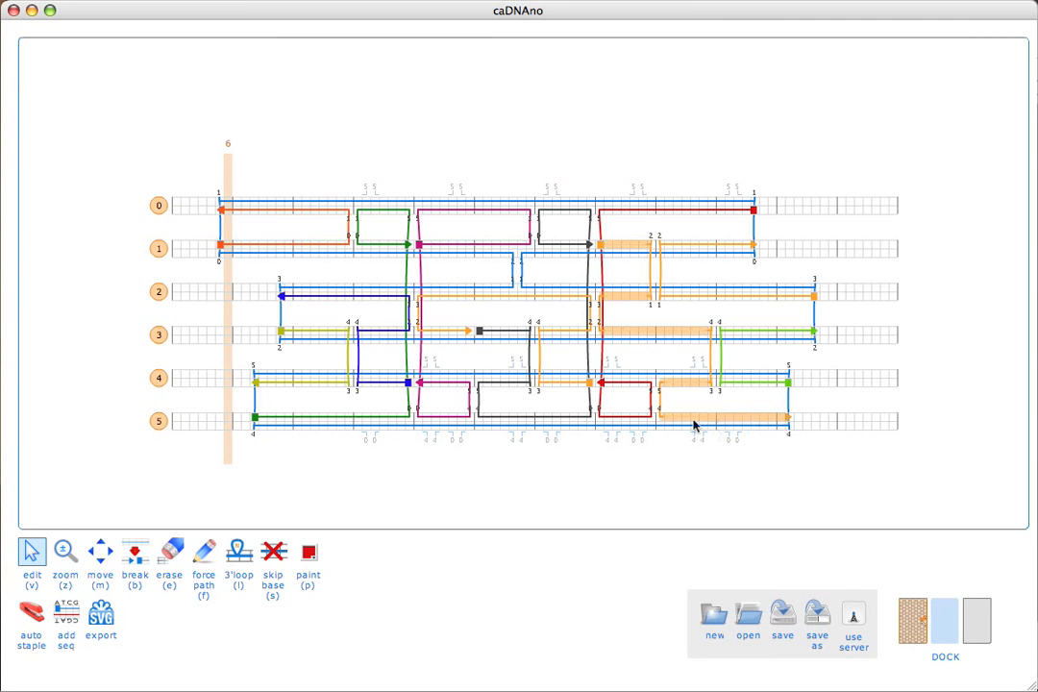
key(b)
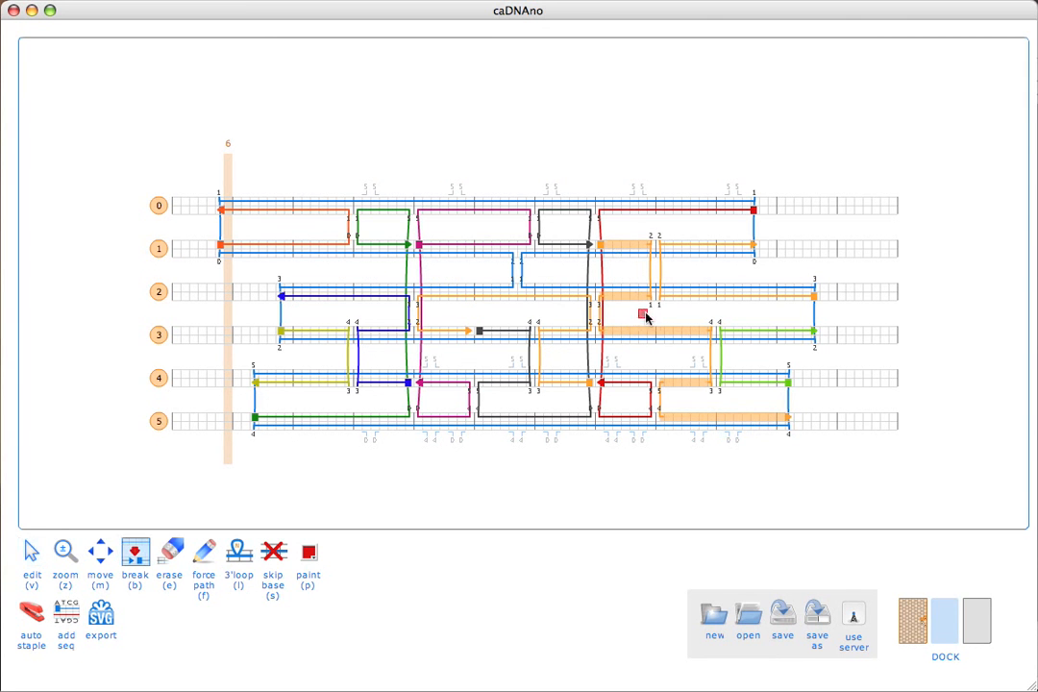
click(652, 332)
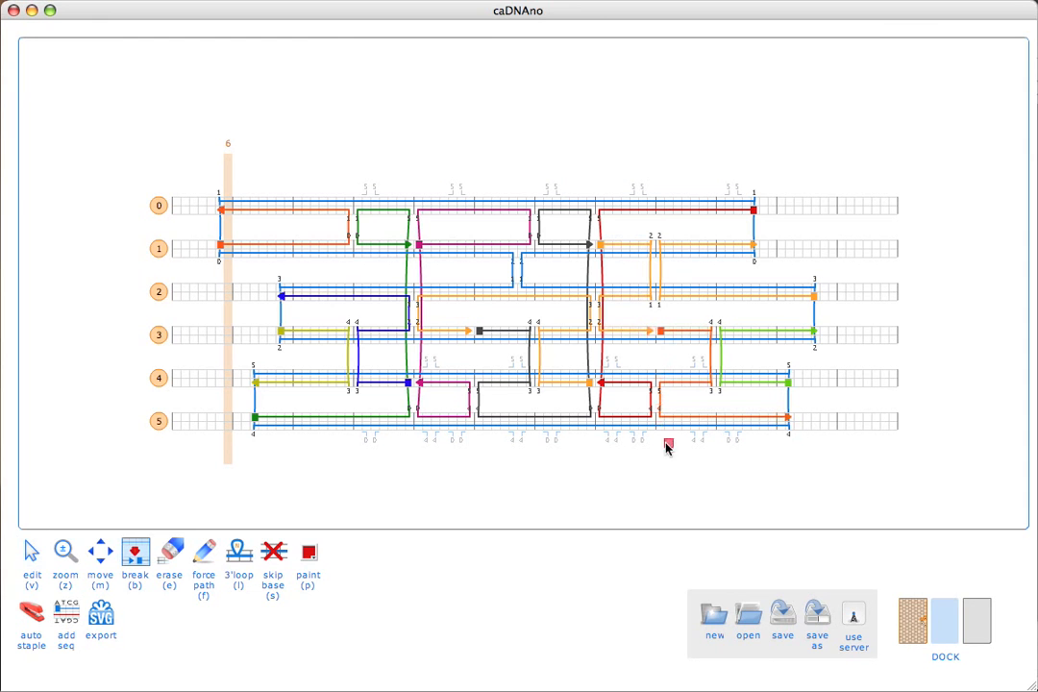
Step: Return to the edit tool (V), then select the add seq tool
key(v)
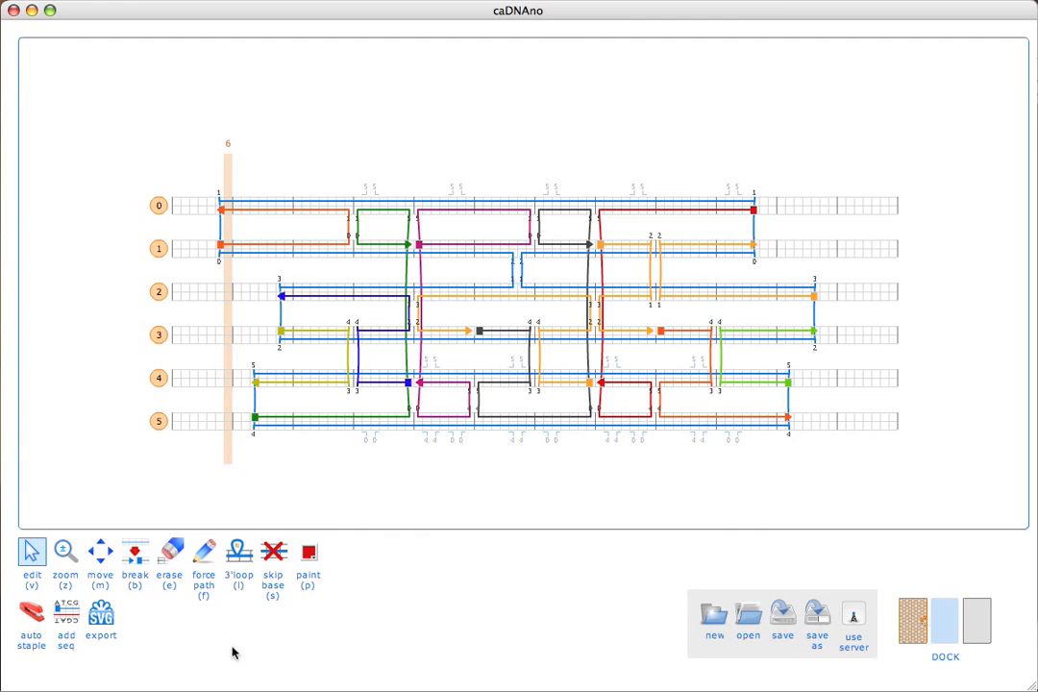
click(69, 612)
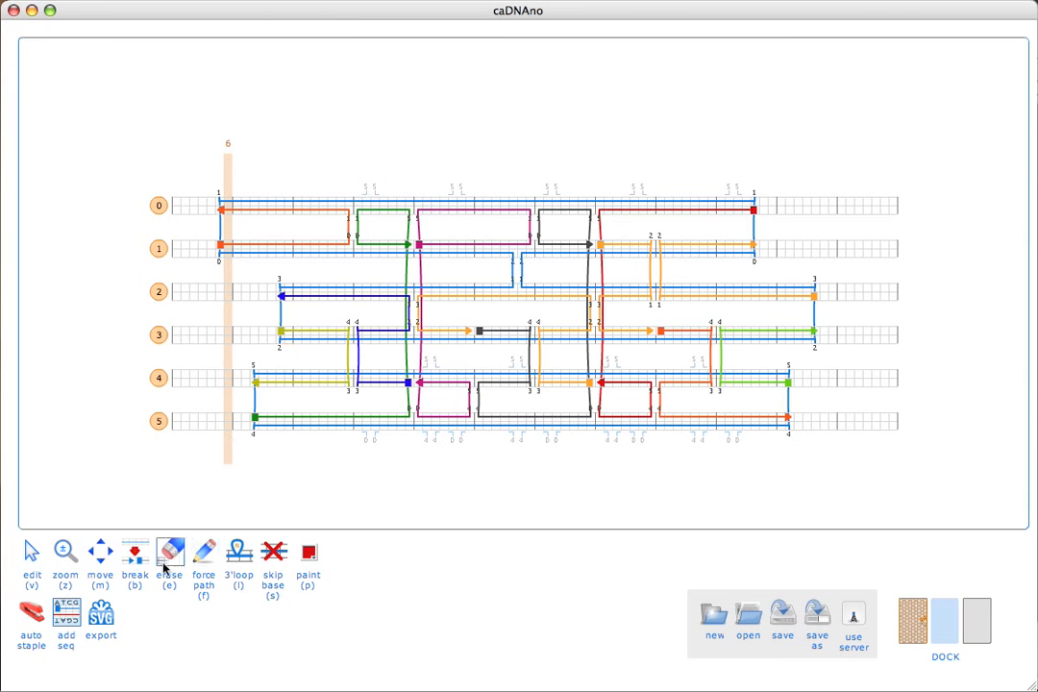
Step: Break the scaffold strand on helix 0 and return to the edit tool
click(136, 557)
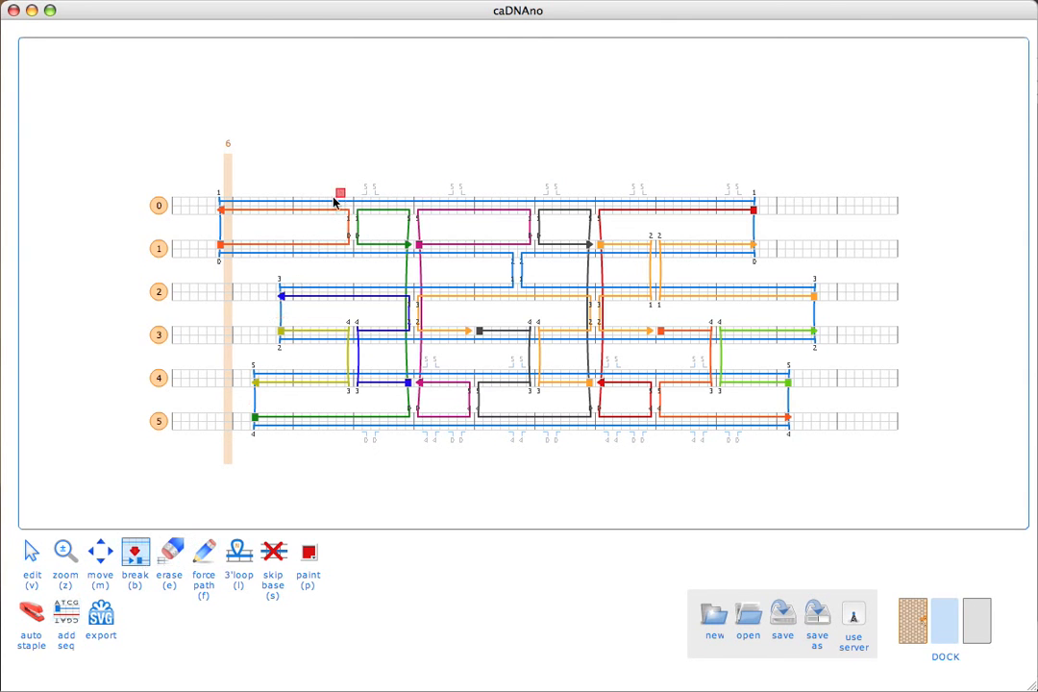
click(292, 201)
key(v)
Step: Apply the M13mp18 sequence at helix 0's scaffold end, review the 12 staples, then close
click(66, 612)
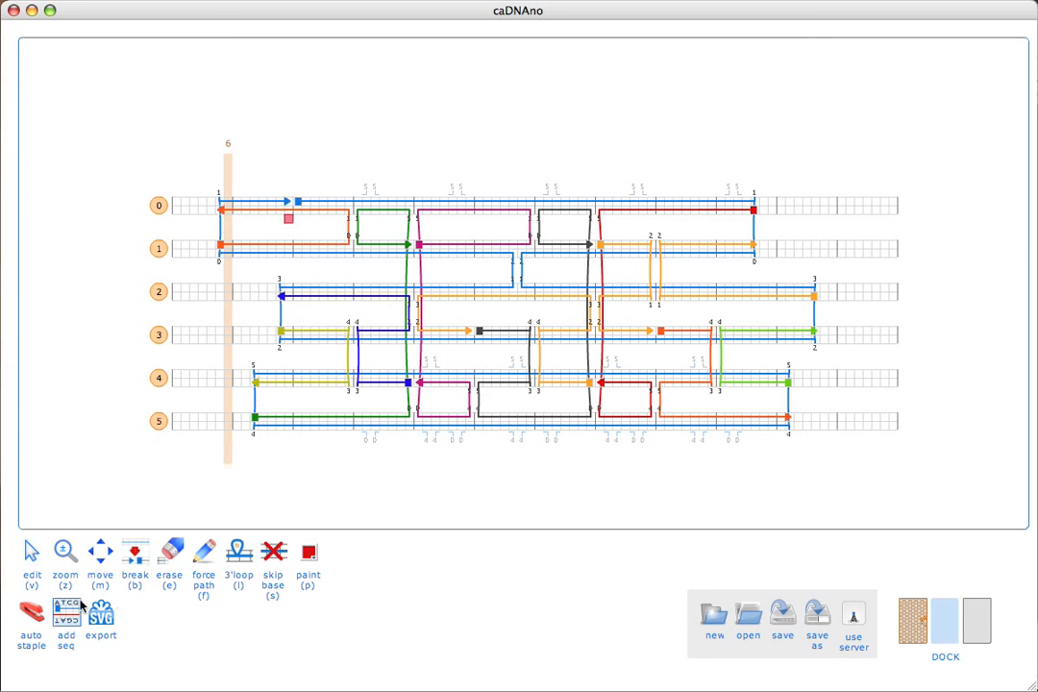
click(298, 204)
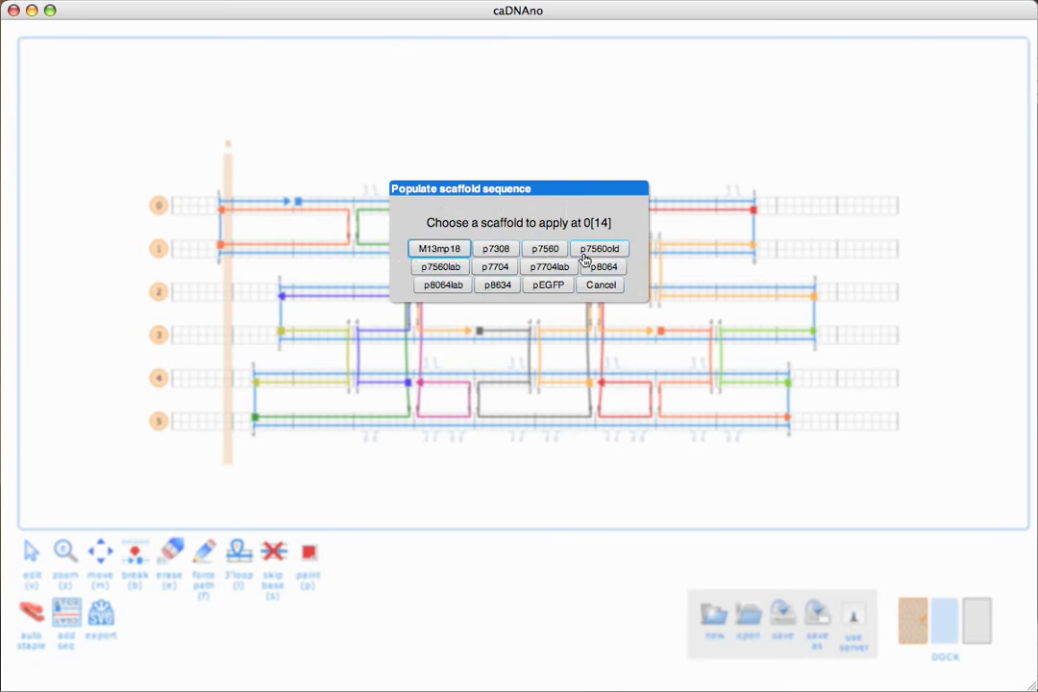
click(451, 250)
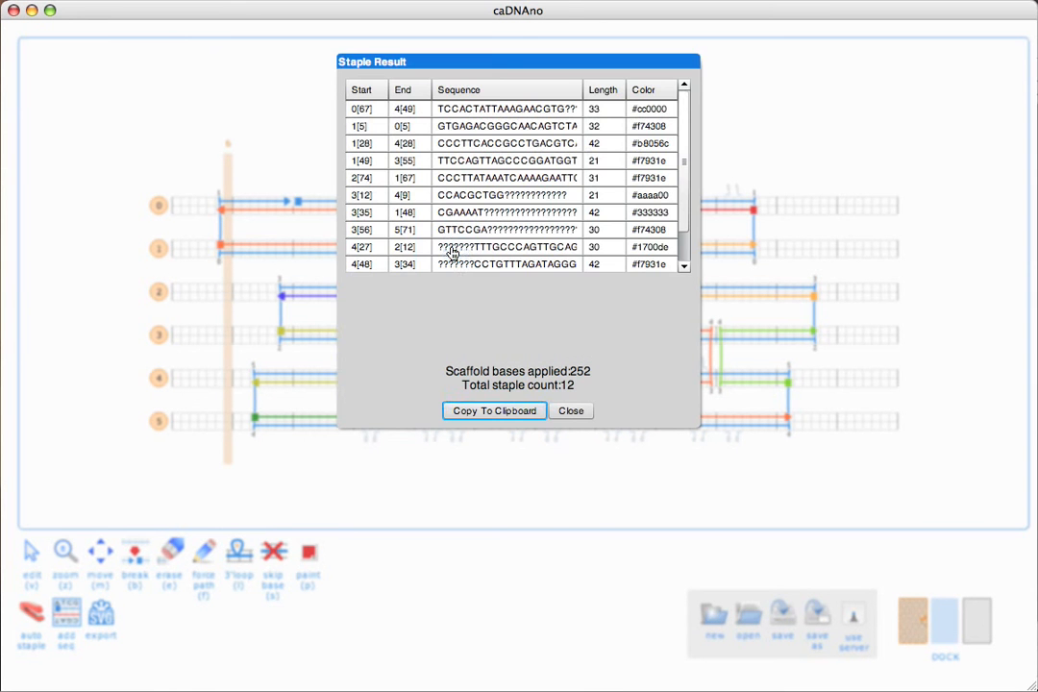
click(539, 234)
click(569, 411)
key(v)
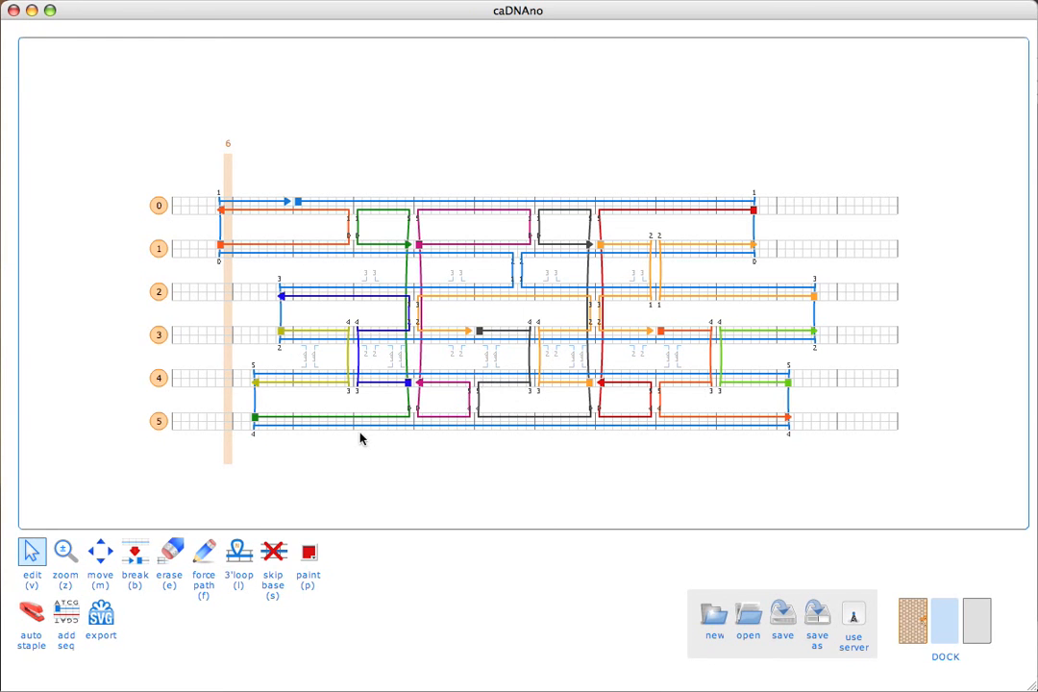
Step: Rework the helix 3–4 middle crossovers, merging helix 4's purple piece into the orange staple
click(487, 351)
click(531, 329)
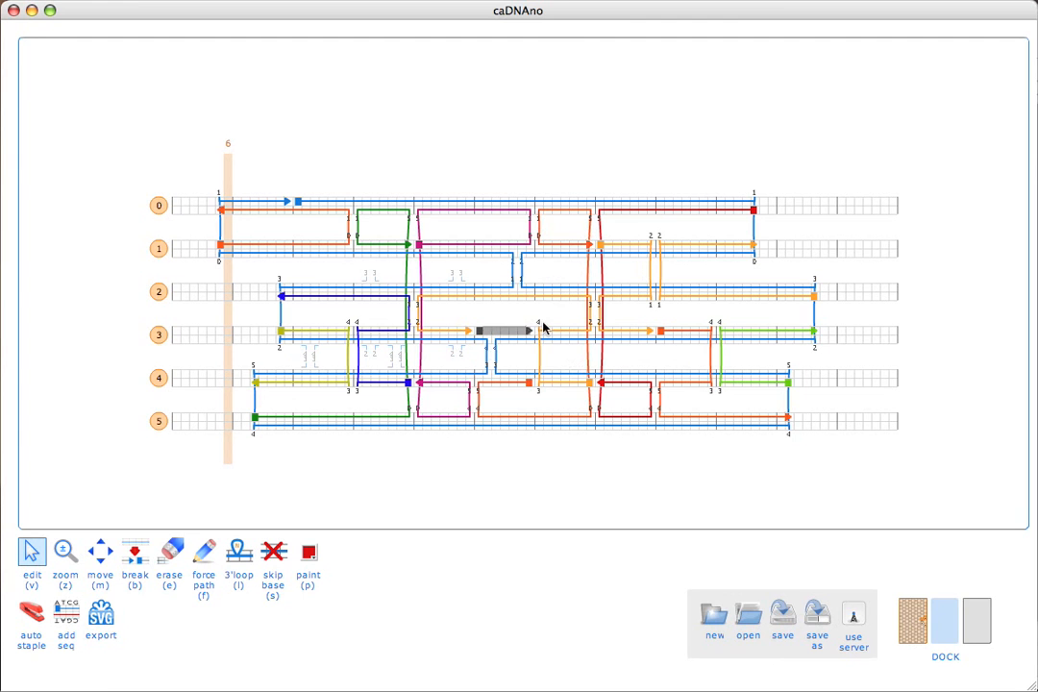
click(539, 325)
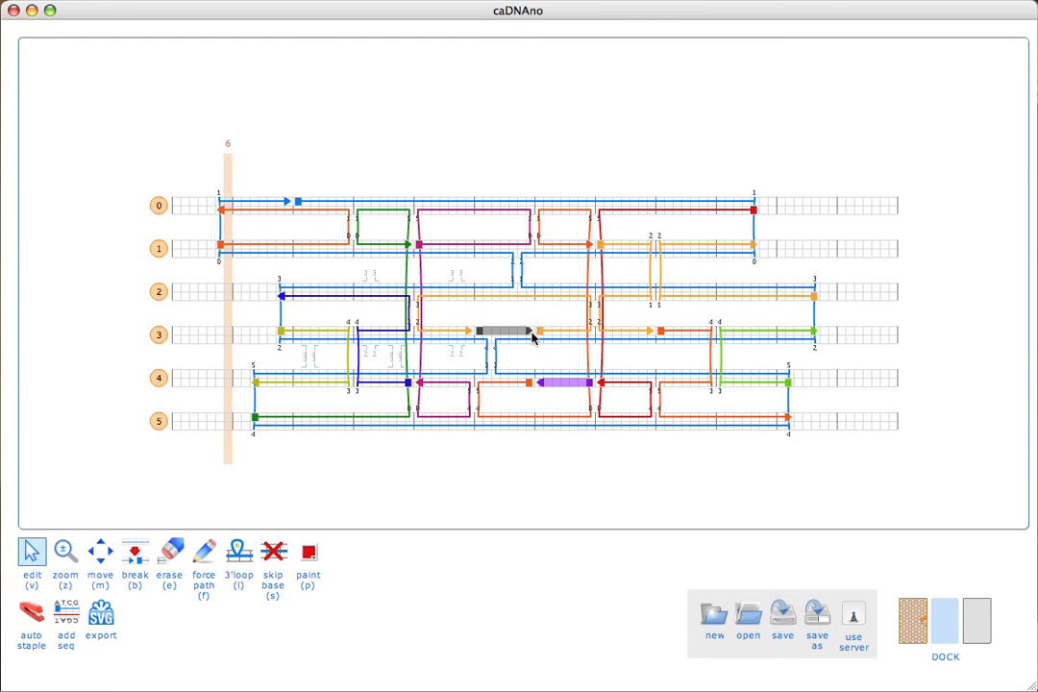
click(530, 331)
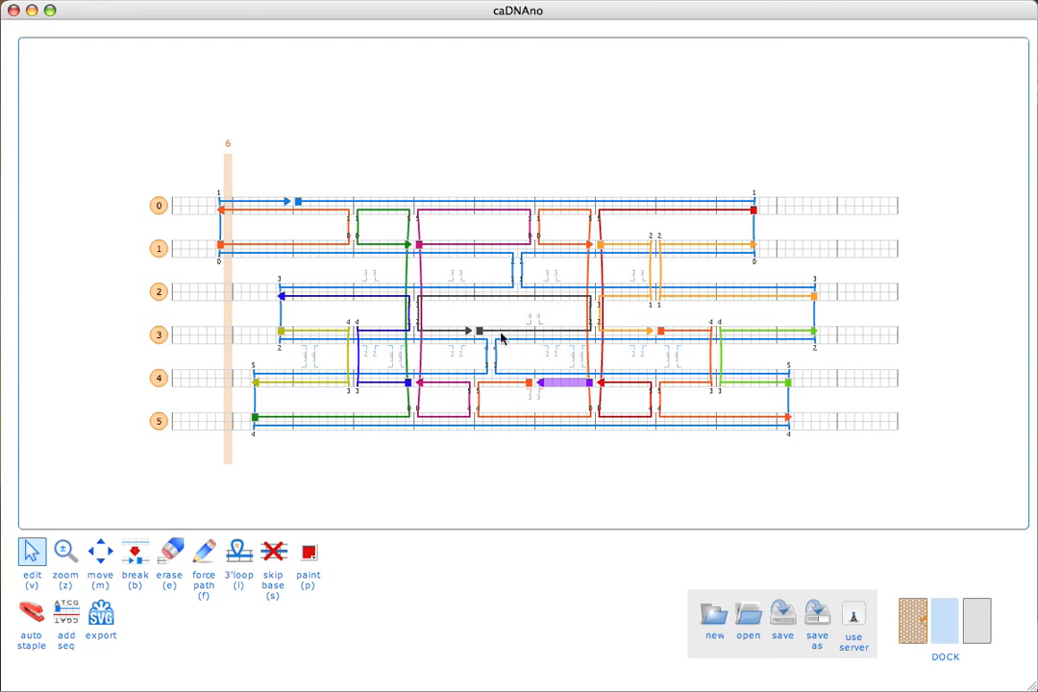
click(531, 384)
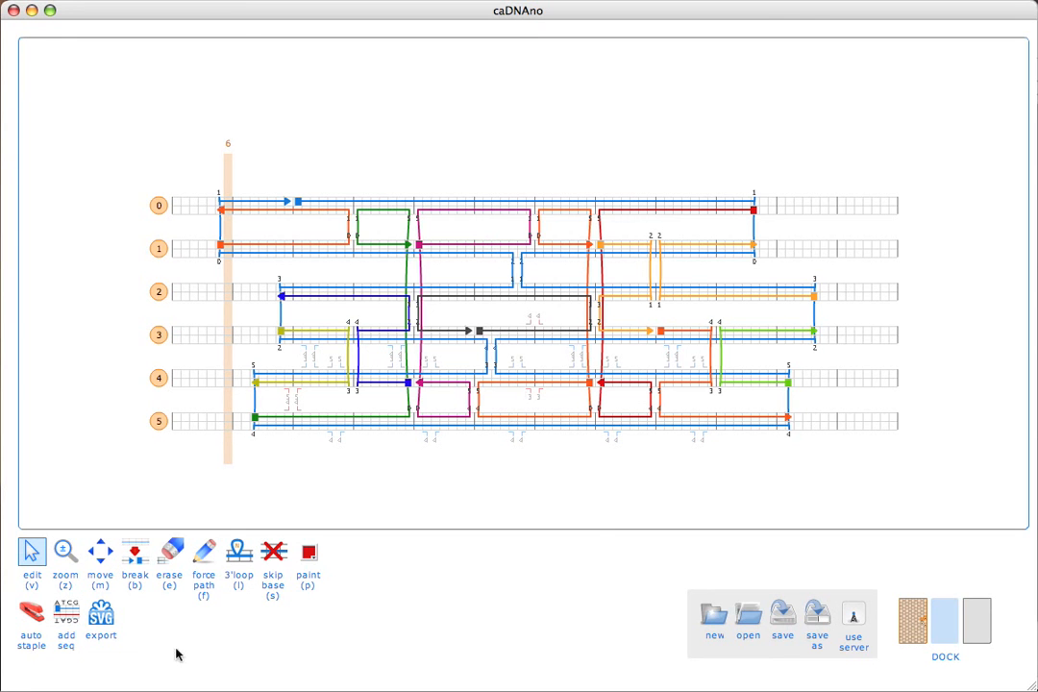
Step: Apply M13mp18 to helix 0's scaffold, copy the 12 staple sequences, and close the results
click(67, 613)
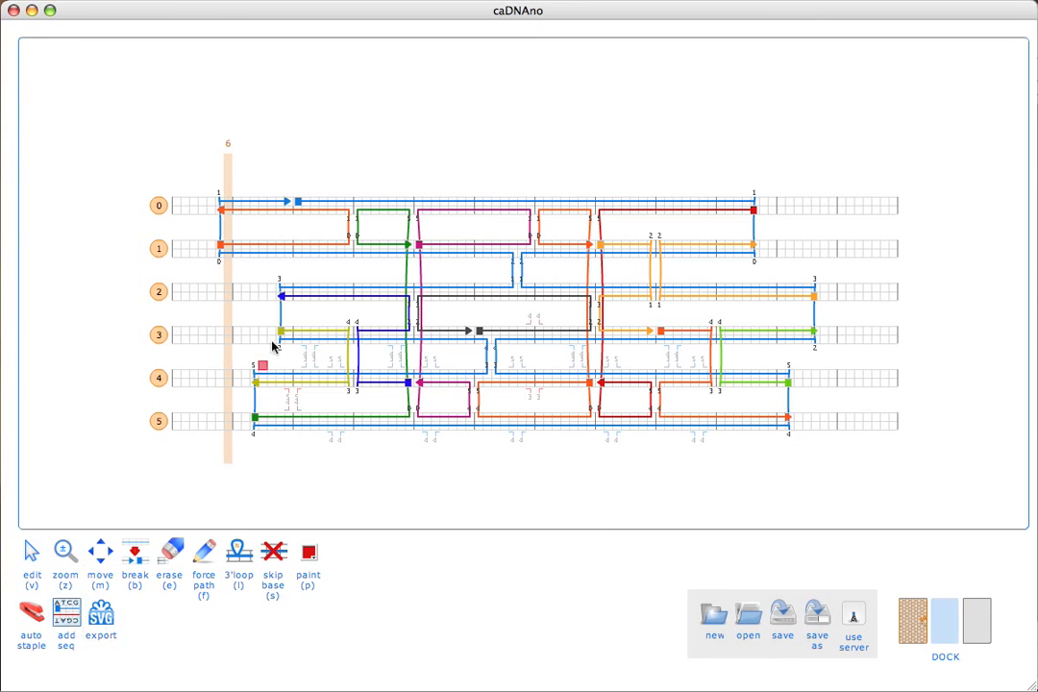
click(298, 204)
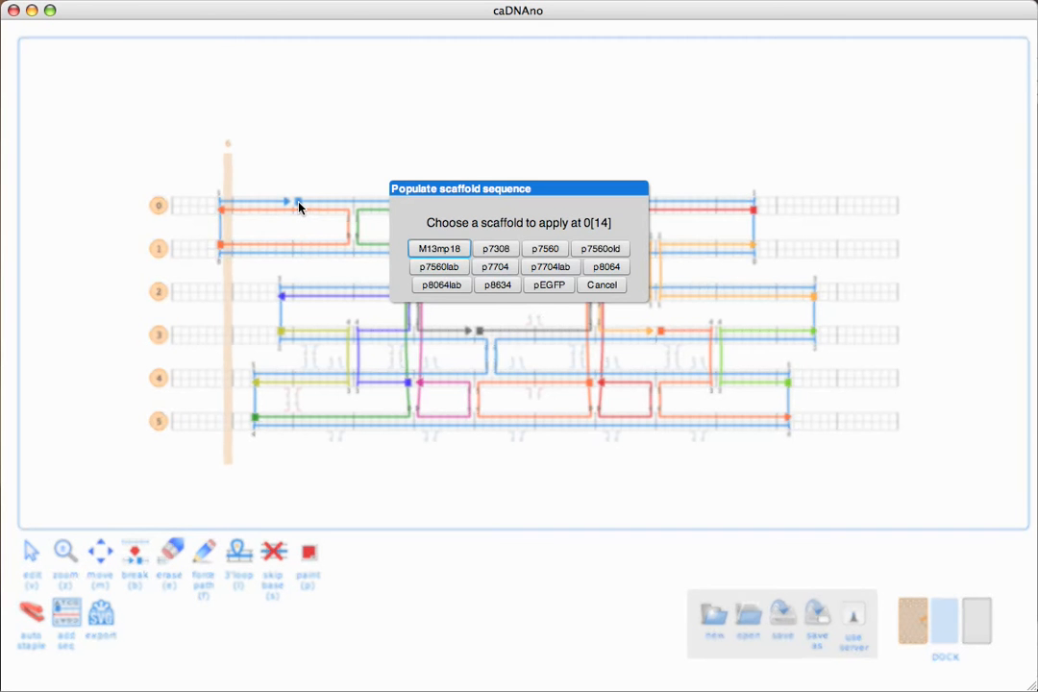
click(433, 249)
click(547, 154)
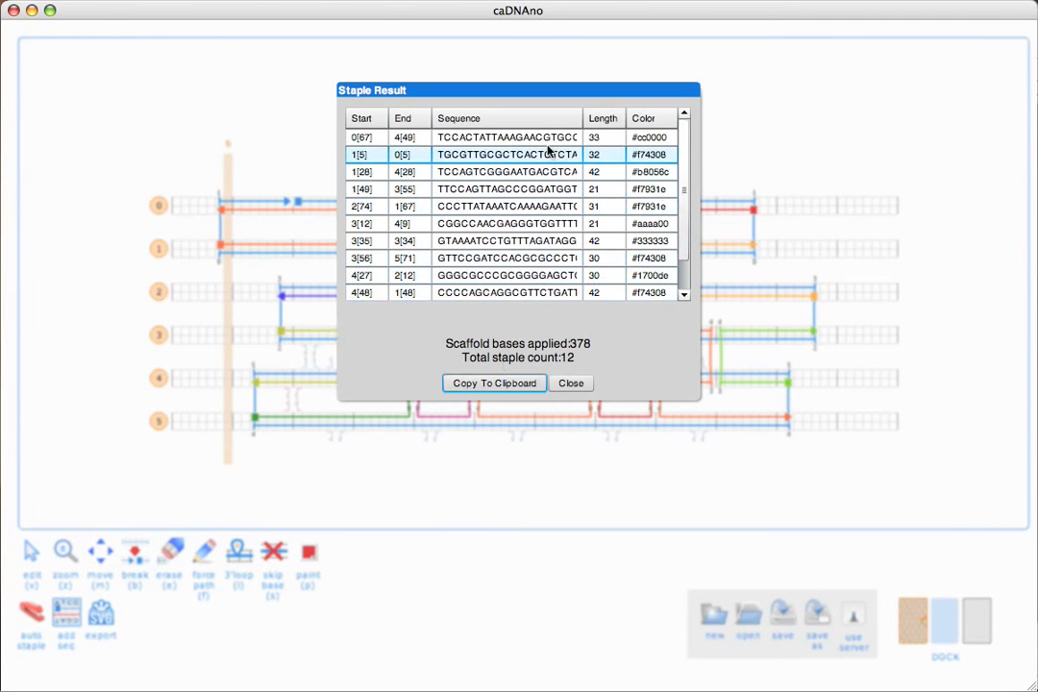
scroll(685, 156, down, 1)
scroll(685, 144, up, 1)
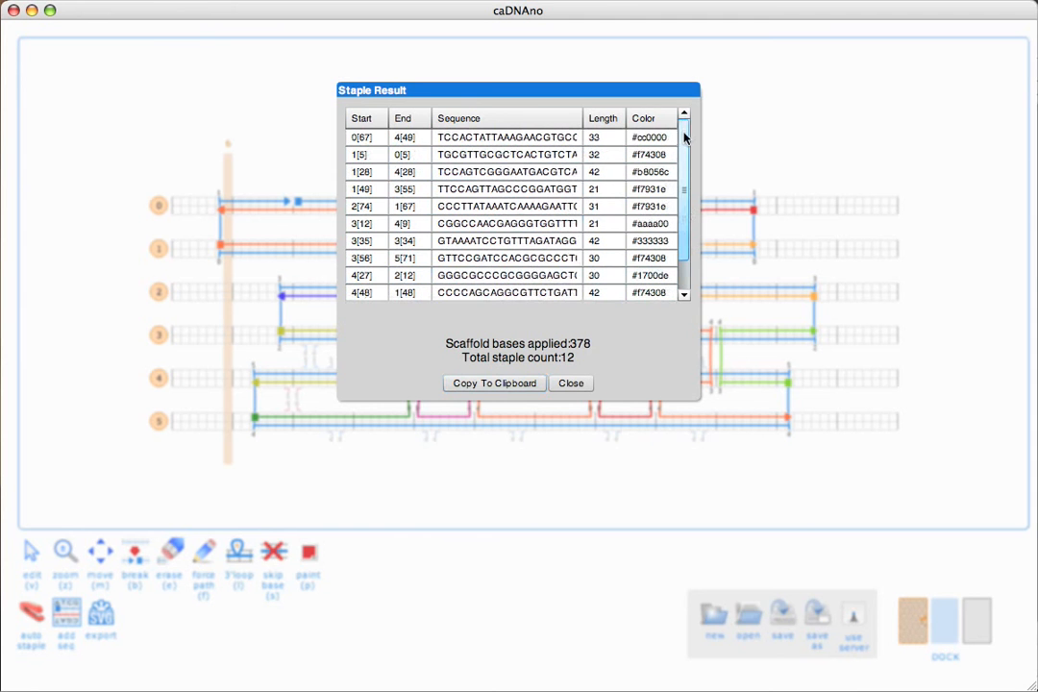
click(492, 385)
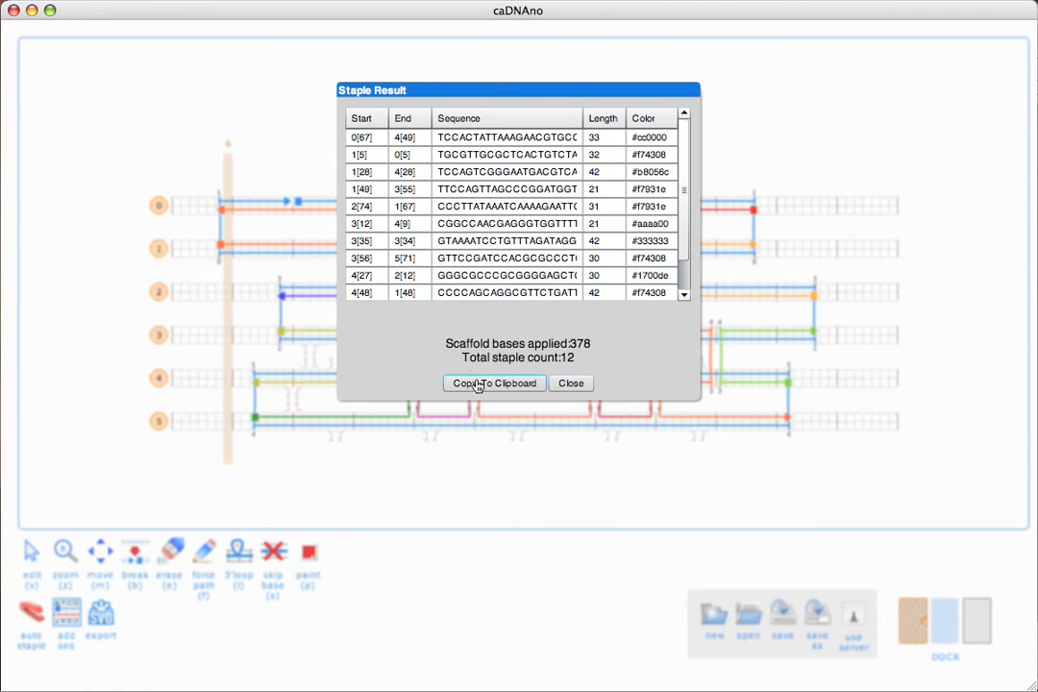
click(477, 384)
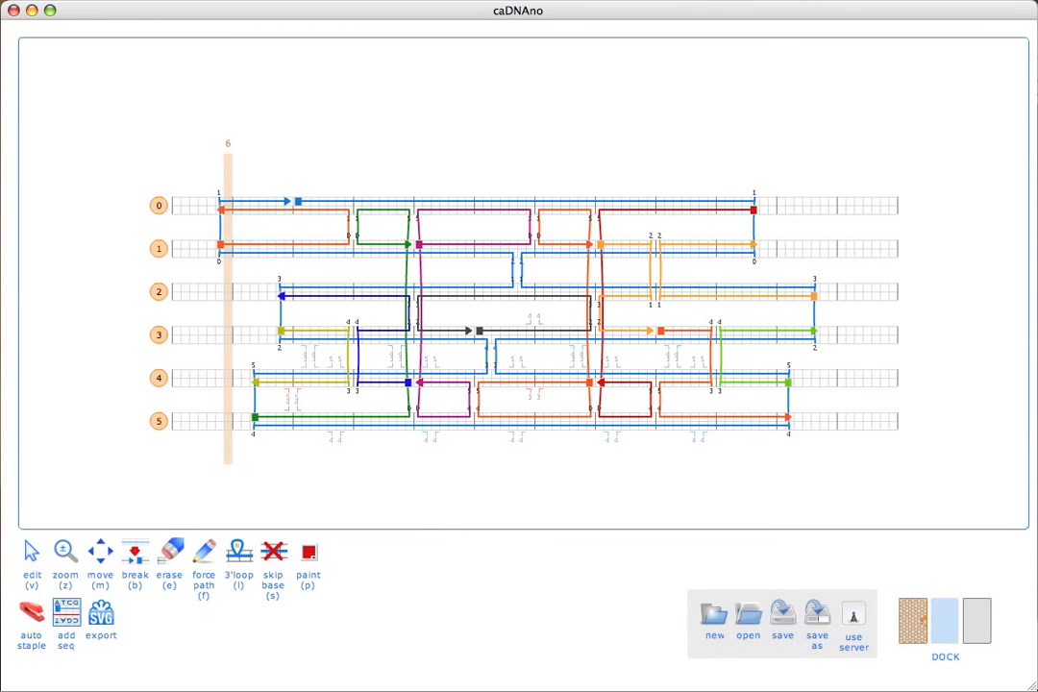
Step: Paste the 12-staple list (Start, End, Sequence, Length, Color) into Numbers at B2, then return to caDNAno
key(p)
key(super+Tab)
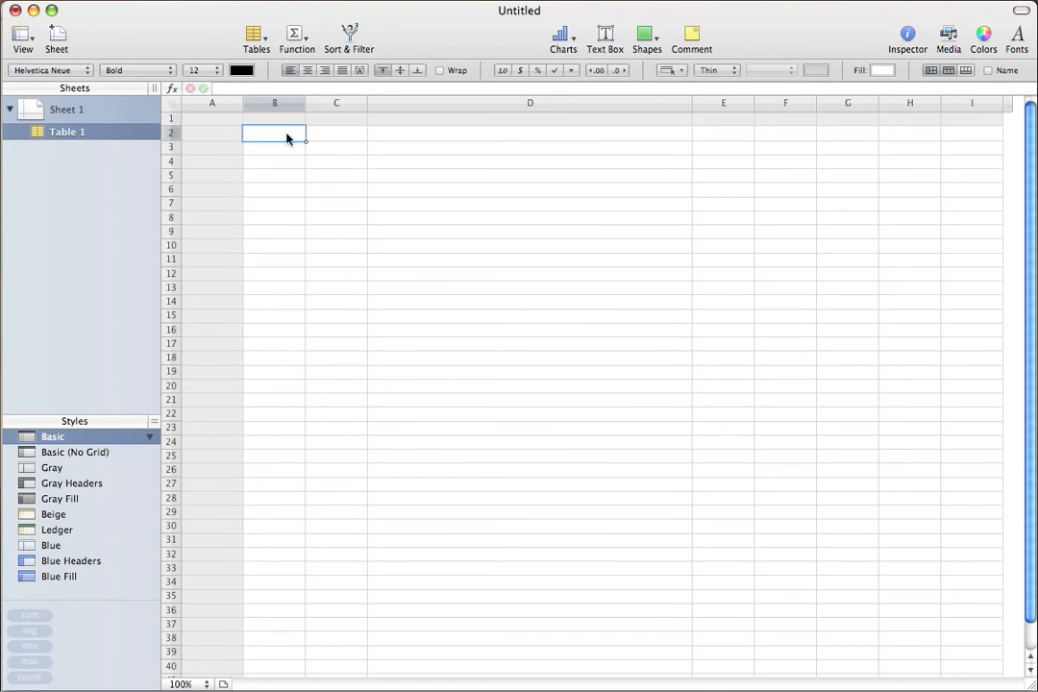
key(super+v)
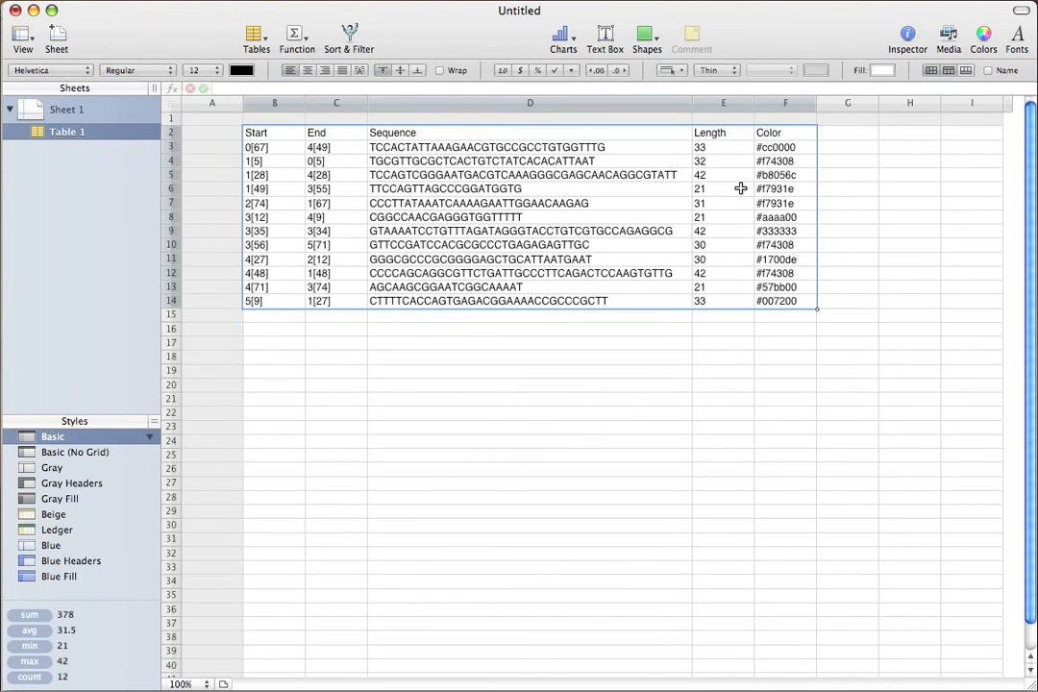
click(768, 133)
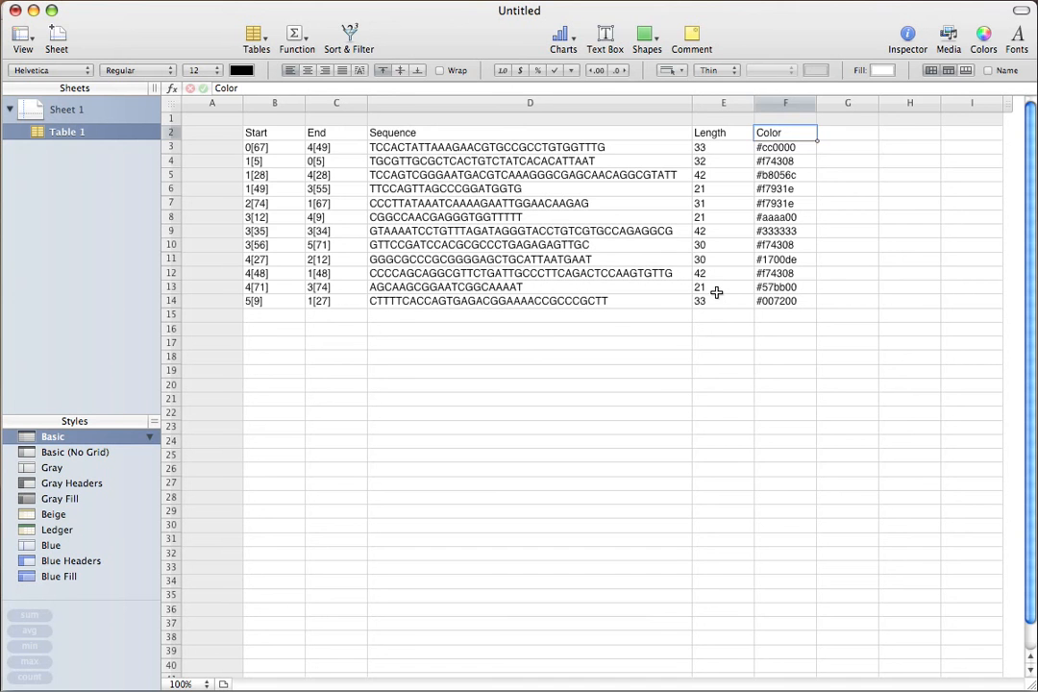
key(super+Tab)
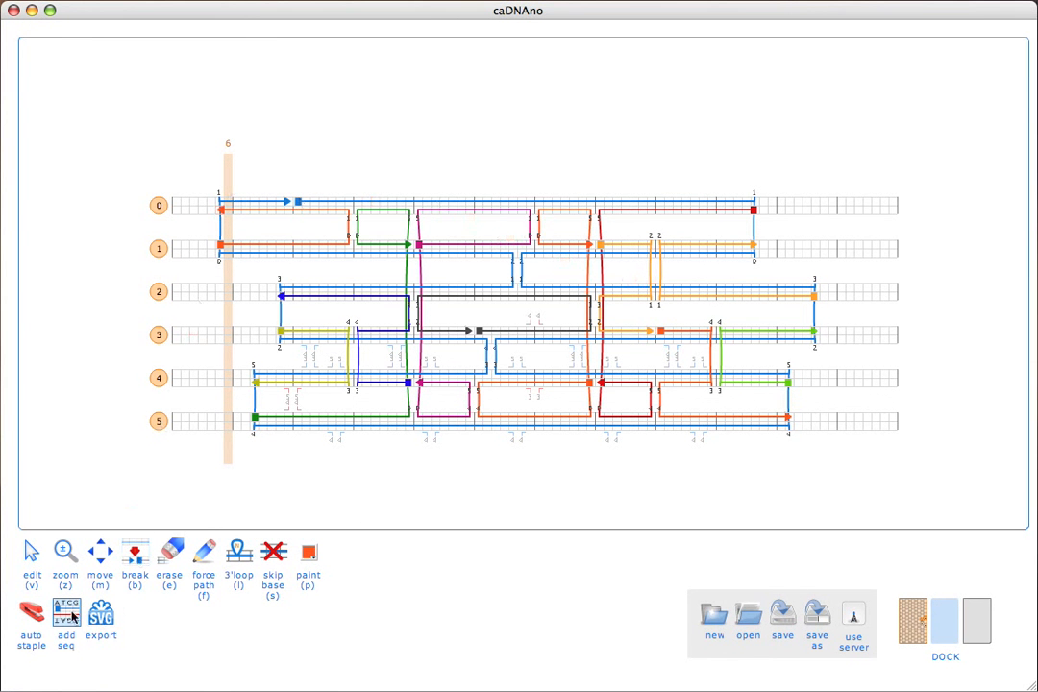
Step: Paint ten staple strands across helices 0–5 red
click(204, 554)
click(306, 555)
click(307, 553)
click(331, 577)
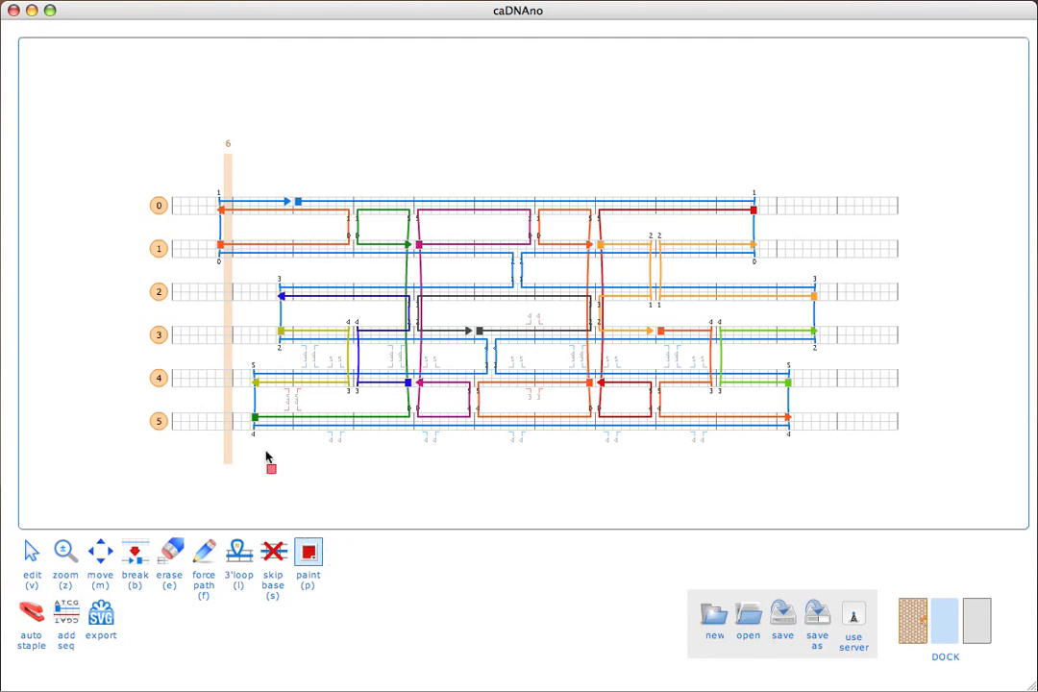
click(327, 214)
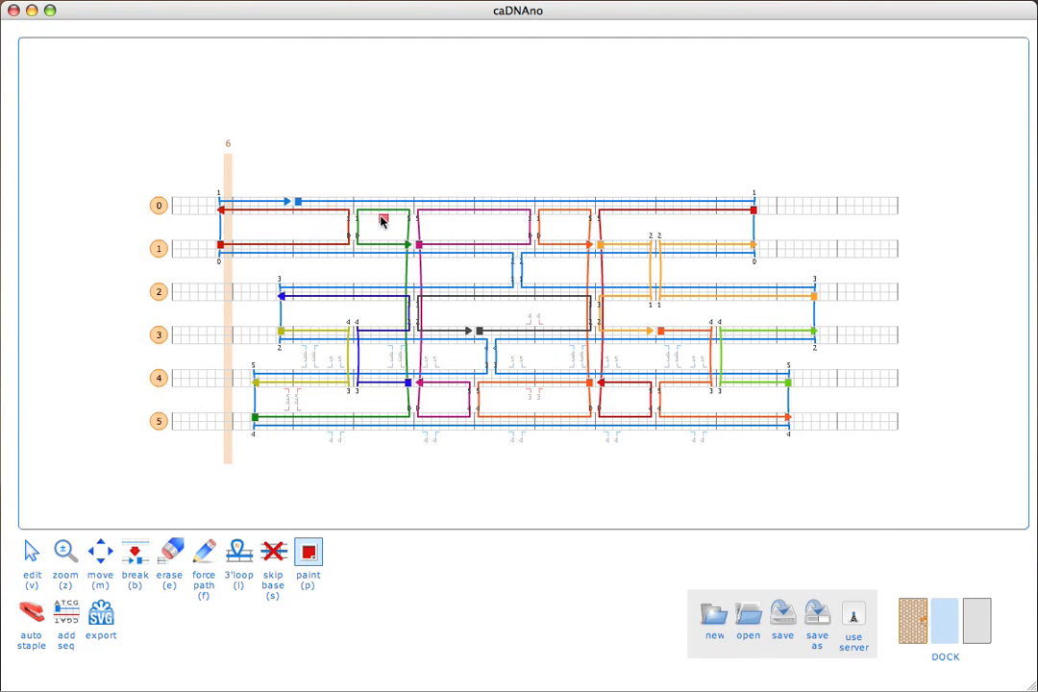
click(382, 219)
click(435, 219)
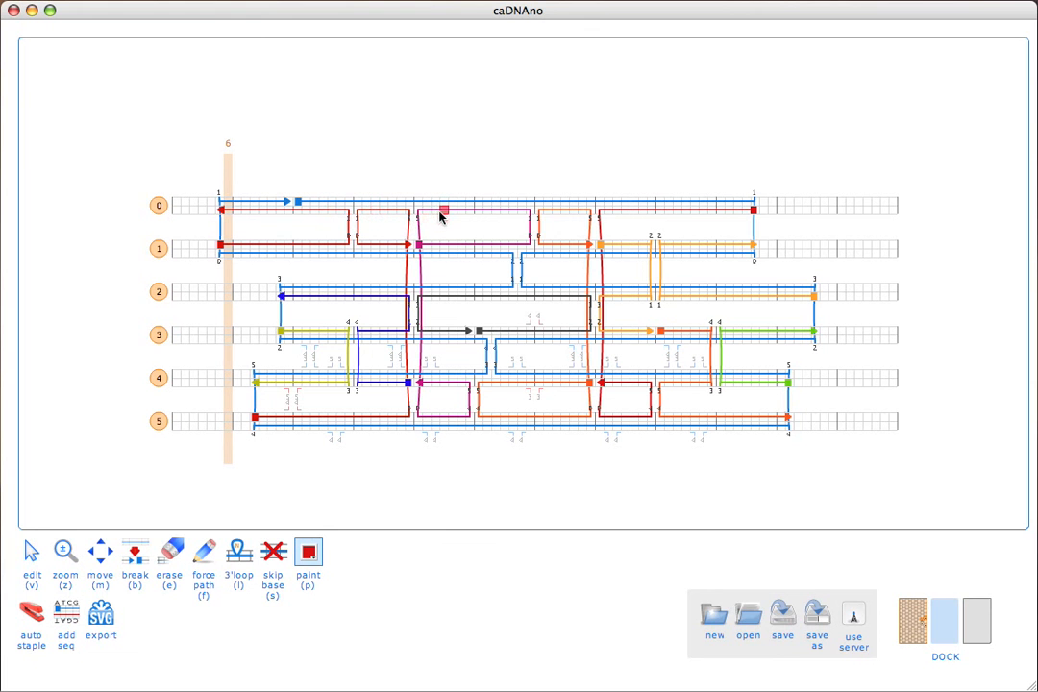
click(549, 215)
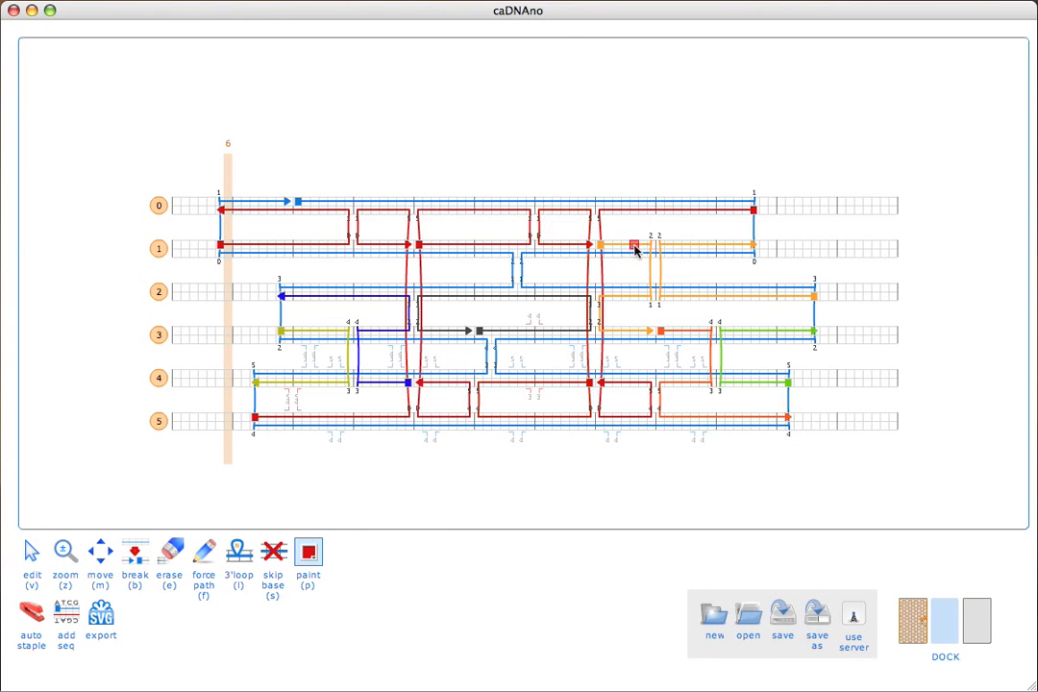
click(704, 252)
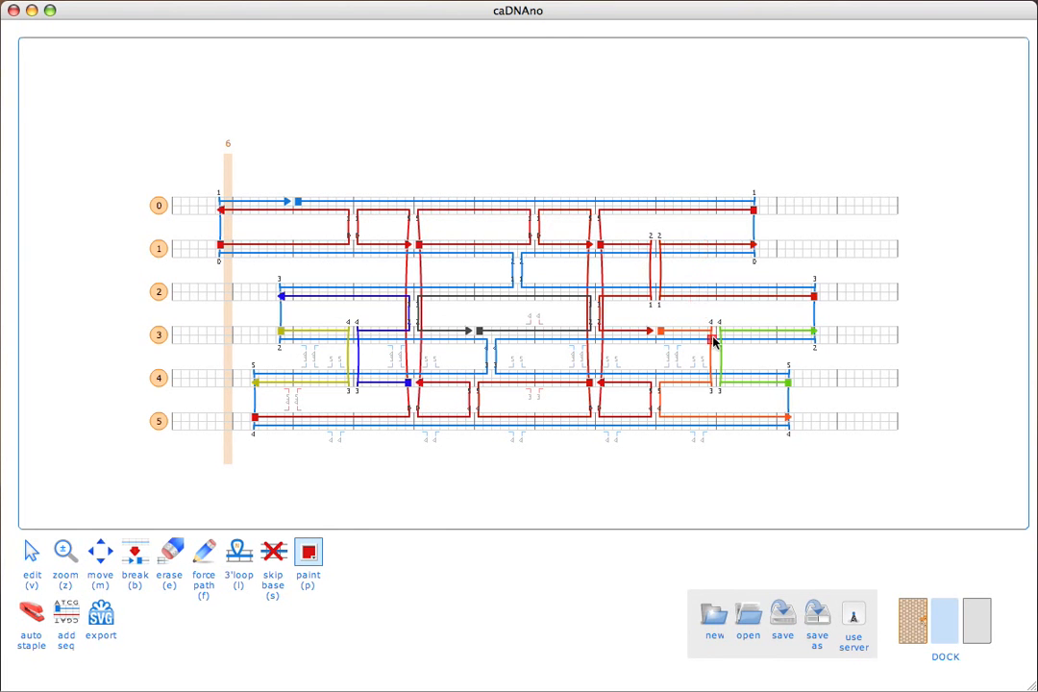
click(713, 340)
click(736, 331)
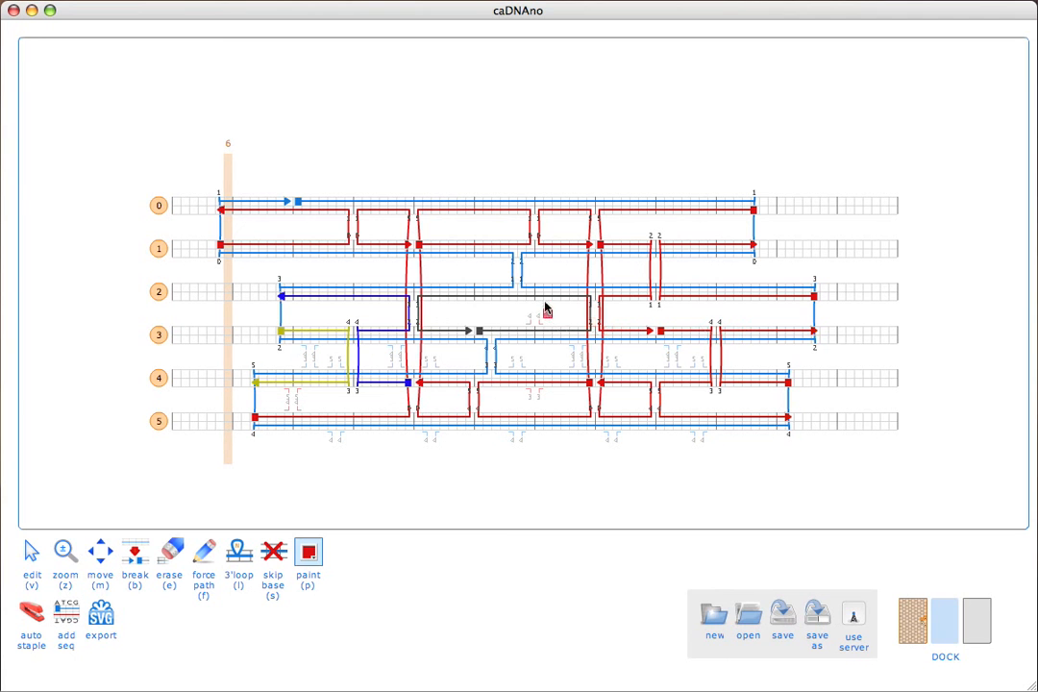
click(540, 297)
click(375, 297)
click(332, 334)
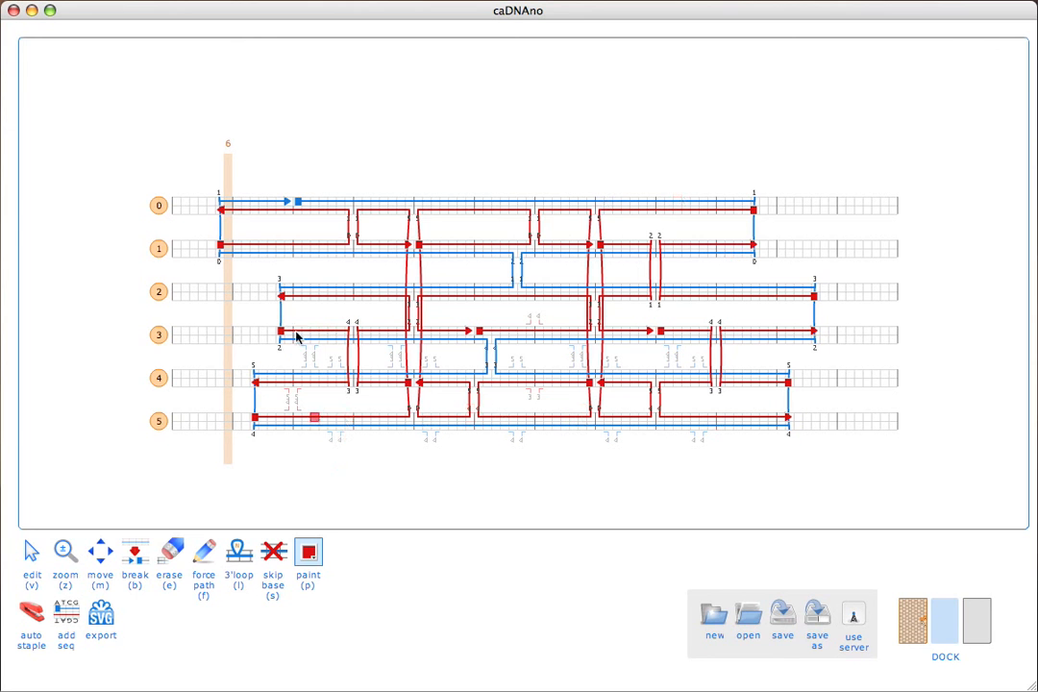
Step: Paint the three left-end staples on helices 0–5 green #007200
click(309, 554)
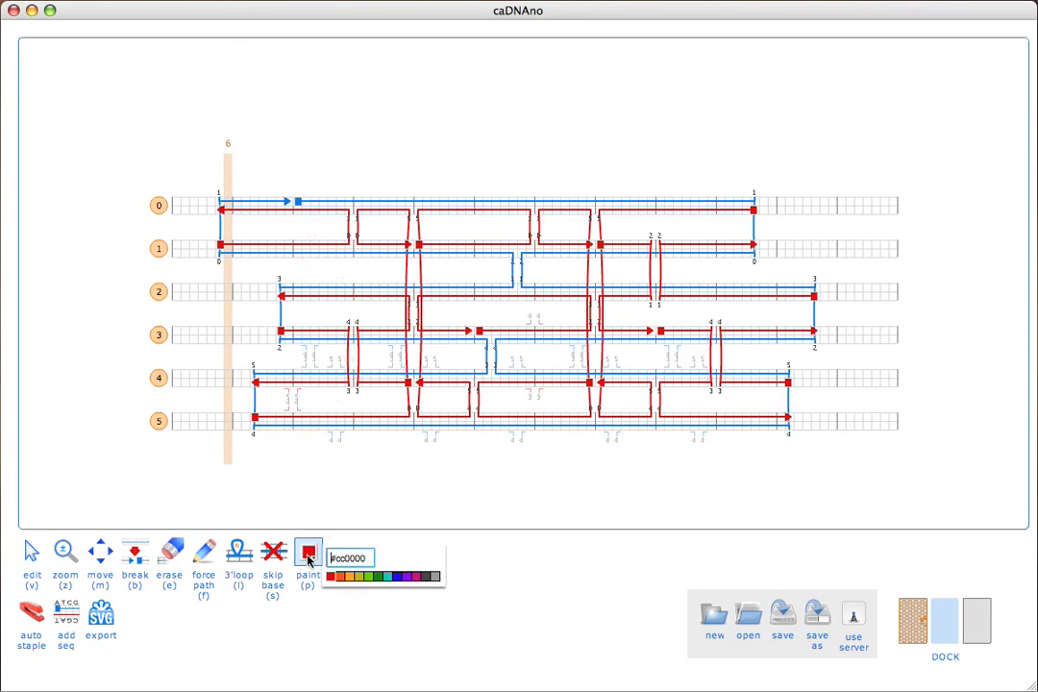
click(351, 578)
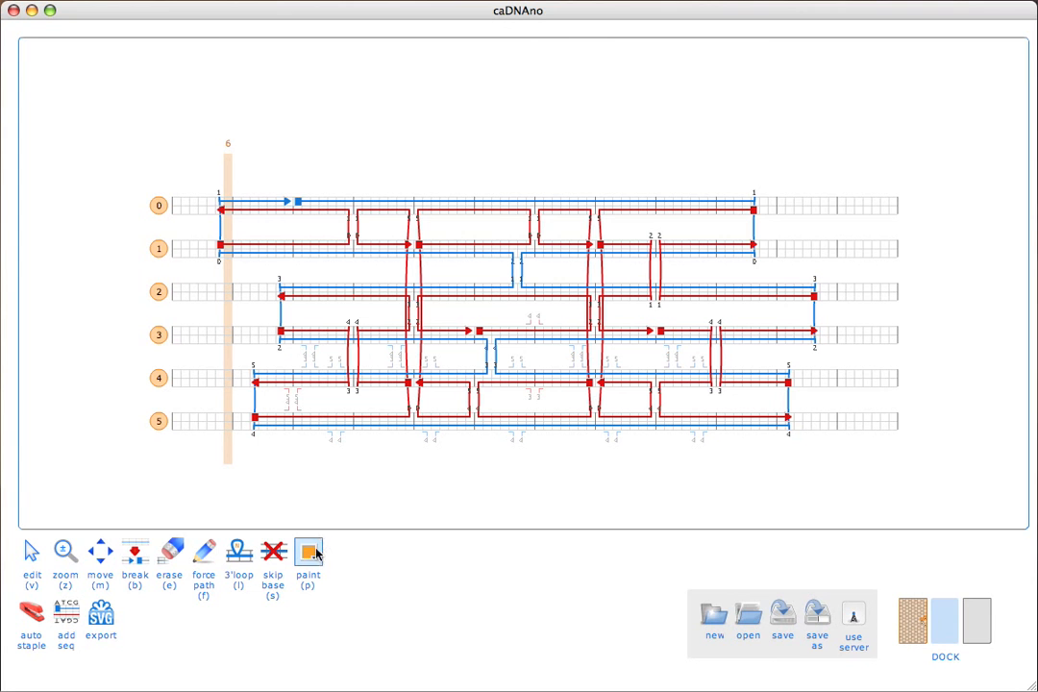
click(315, 553)
click(381, 578)
click(281, 214)
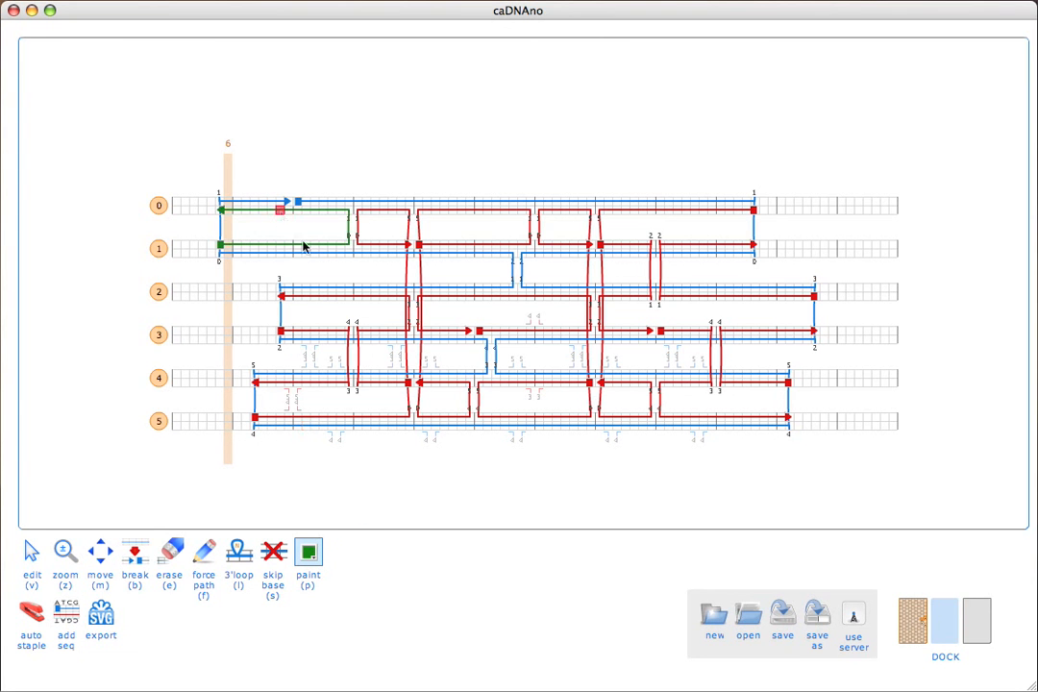
click(315, 297)
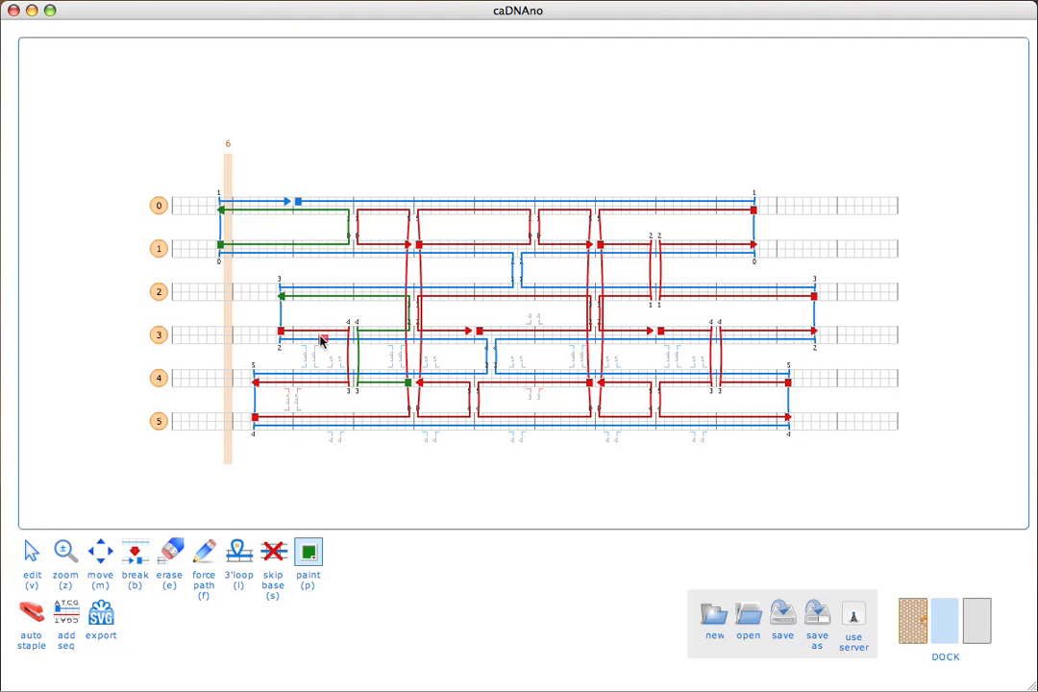
click(324, 420)
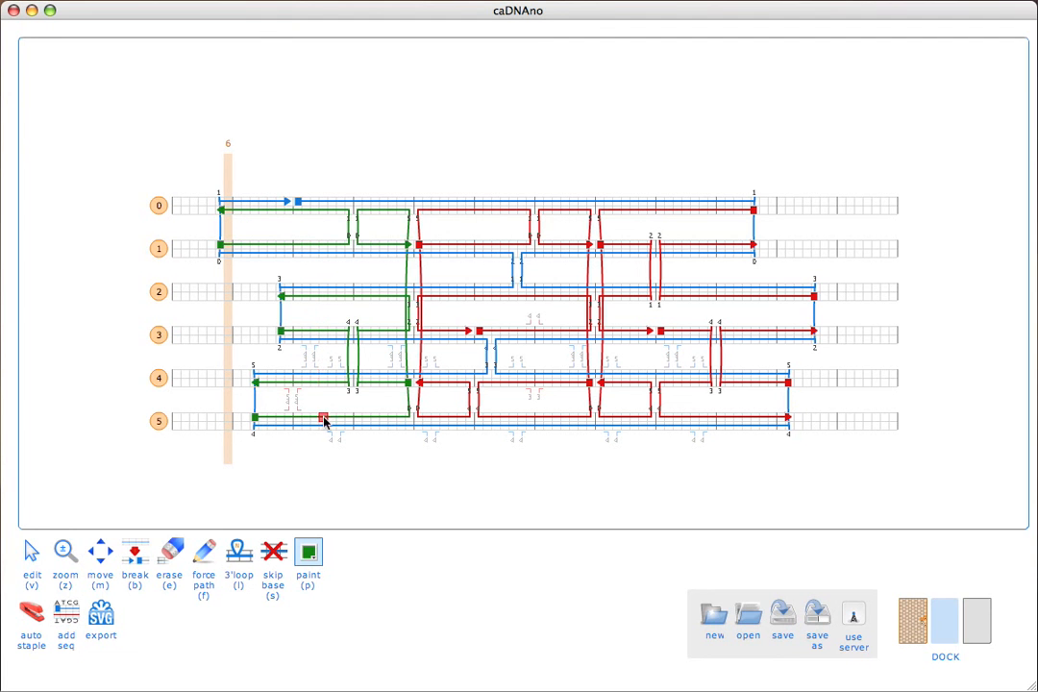
Step: Paint the four right-side red staple strands on helices 0–5 blue
click(307, 553)
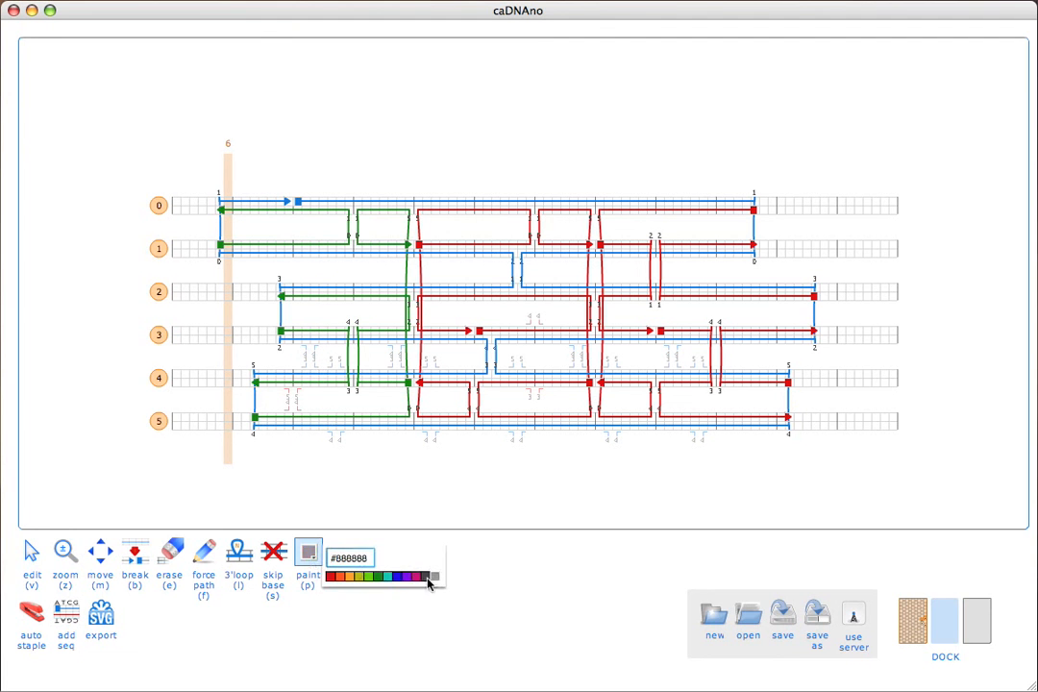
click(408, 576)
click(396, 576)
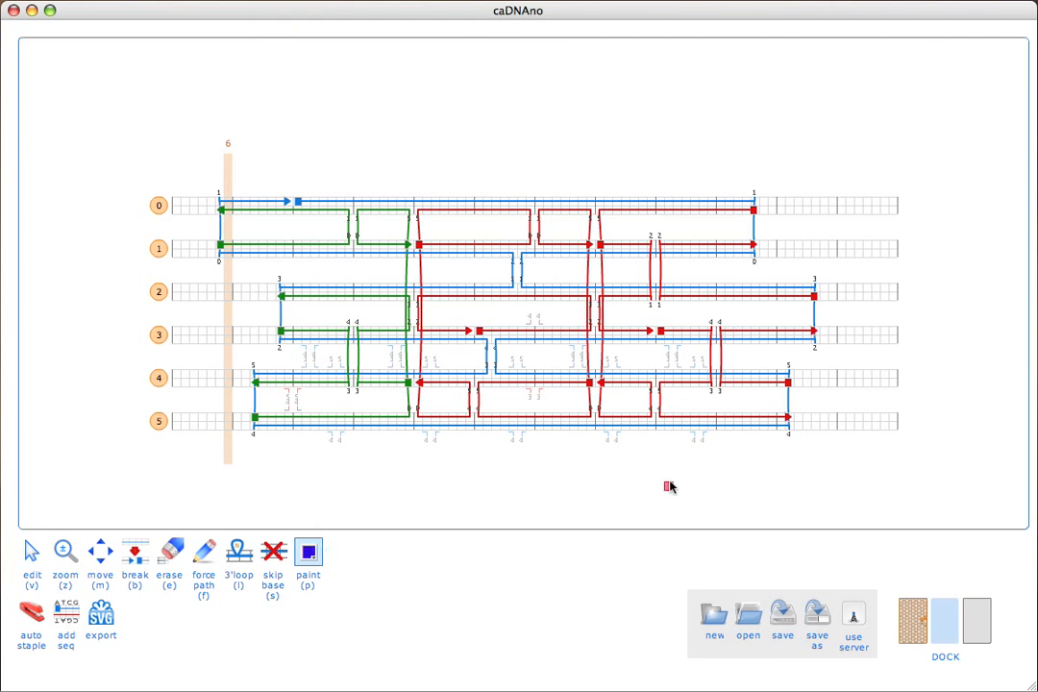
click(749, 419)
click(752, 384)
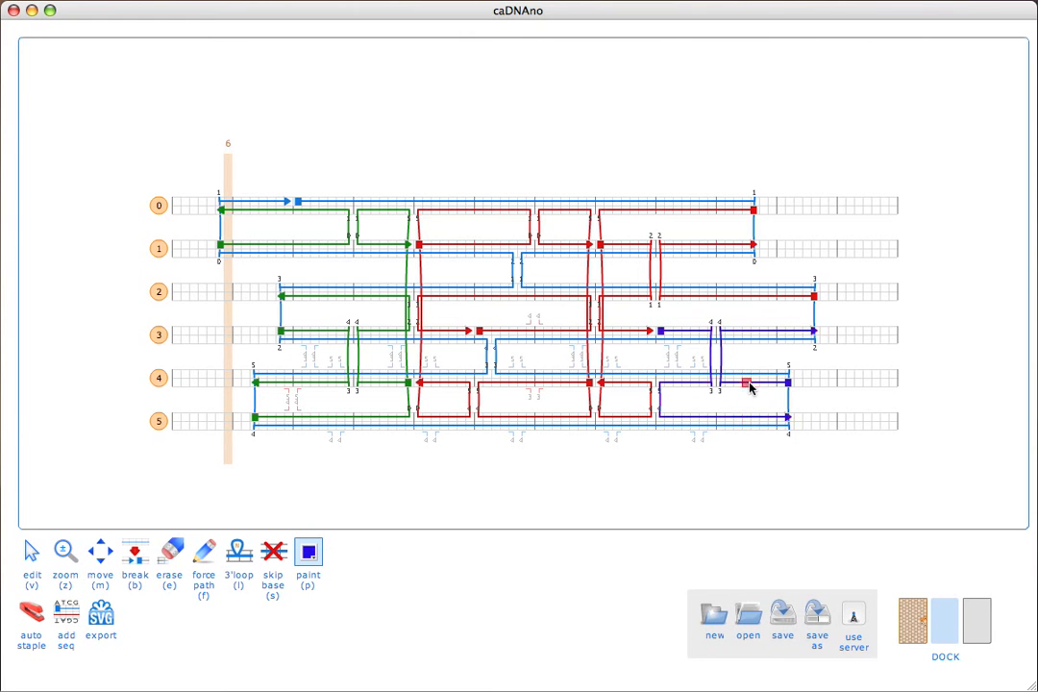
click(725, 296)
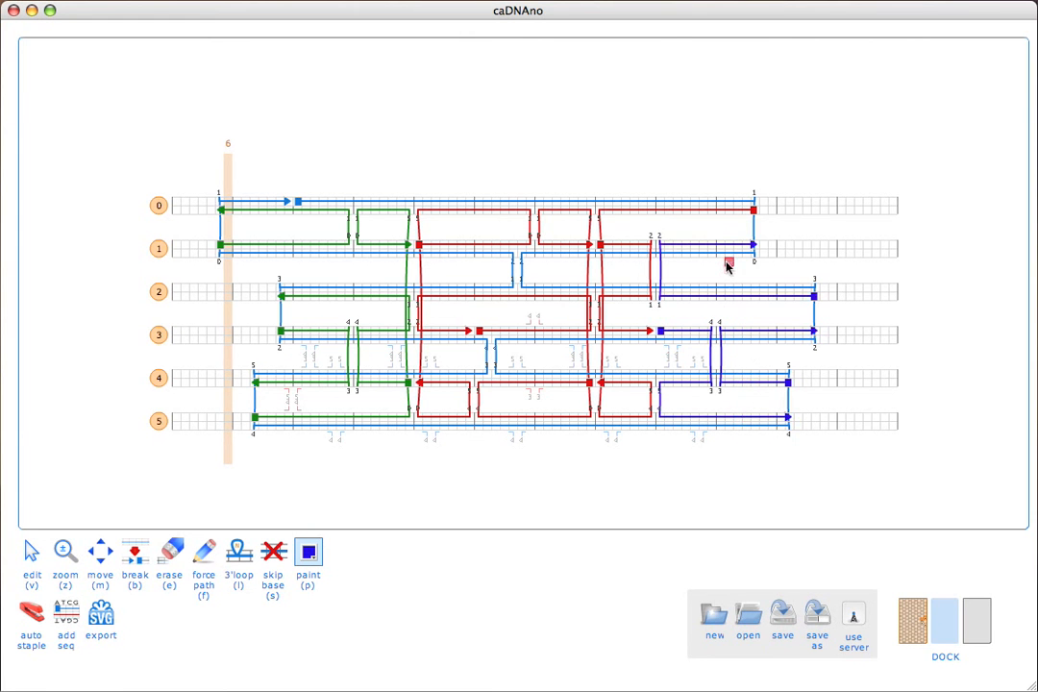
click(718, 210)
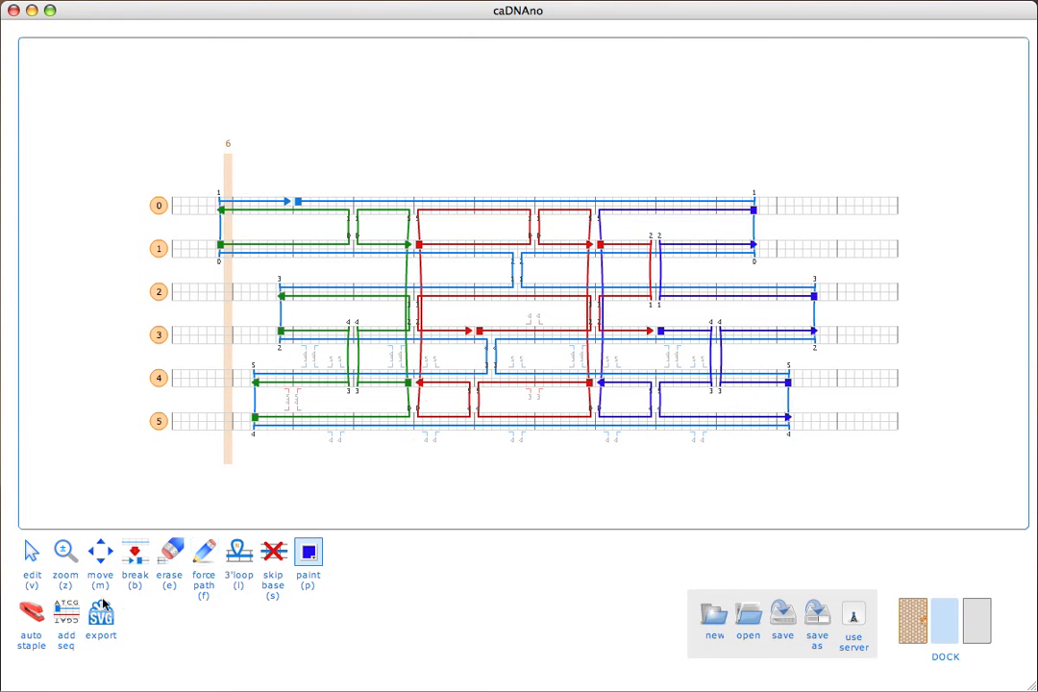
click(100, 555)
click(308, 553)
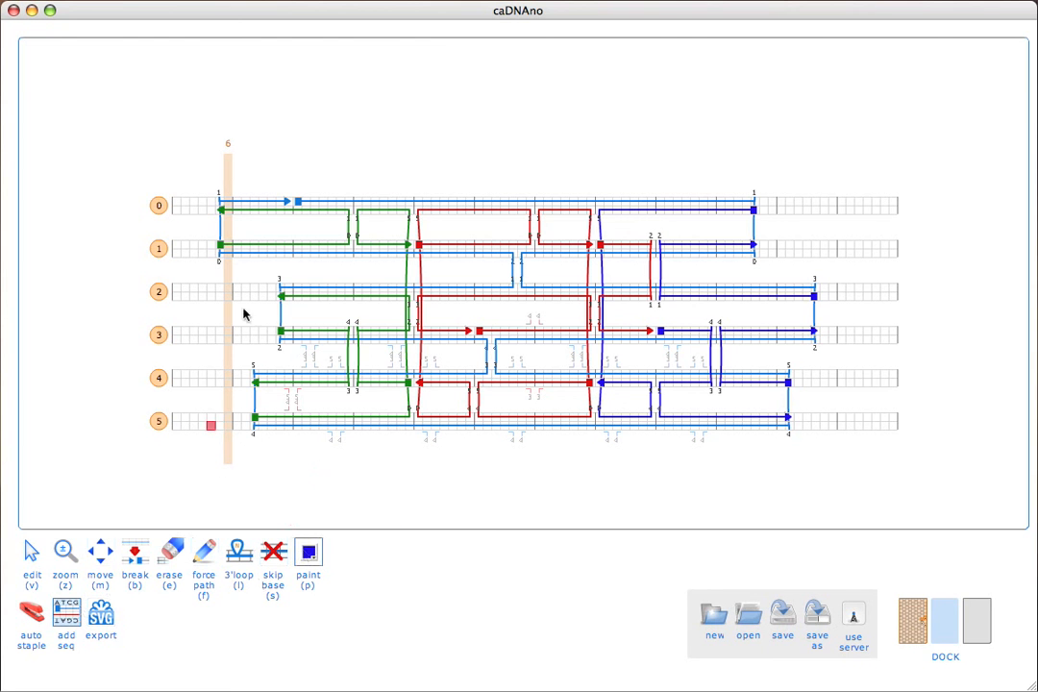
Step: Apply the M13mp18 scaffold at 0[14] and copy the 12 resulting staples to the clipboard
click(298, 202)
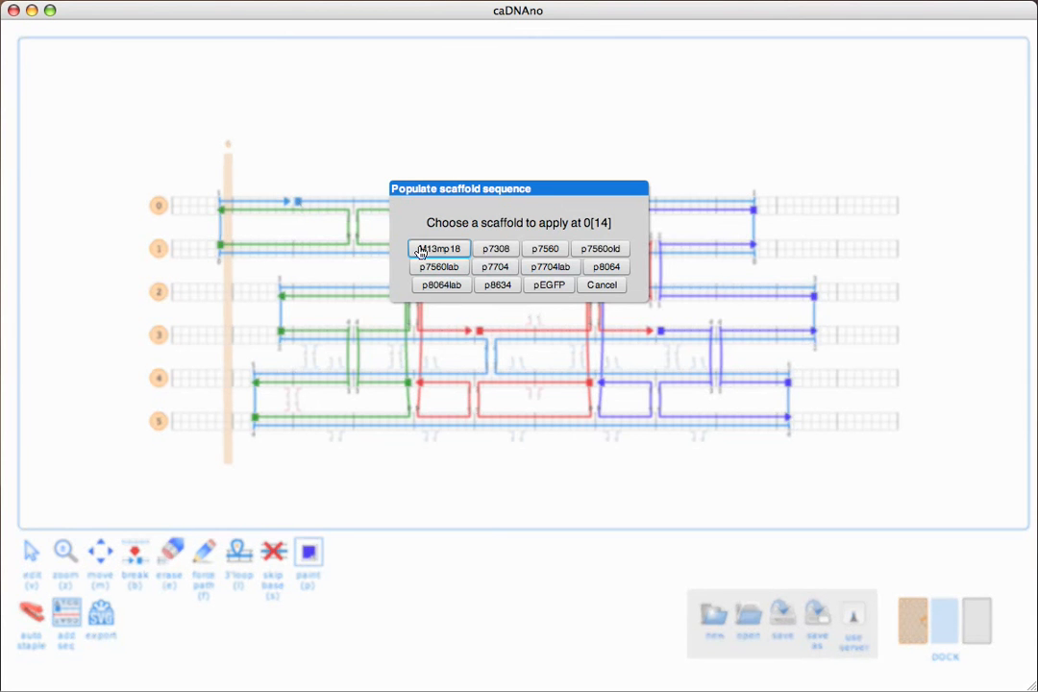
click(460, 250)
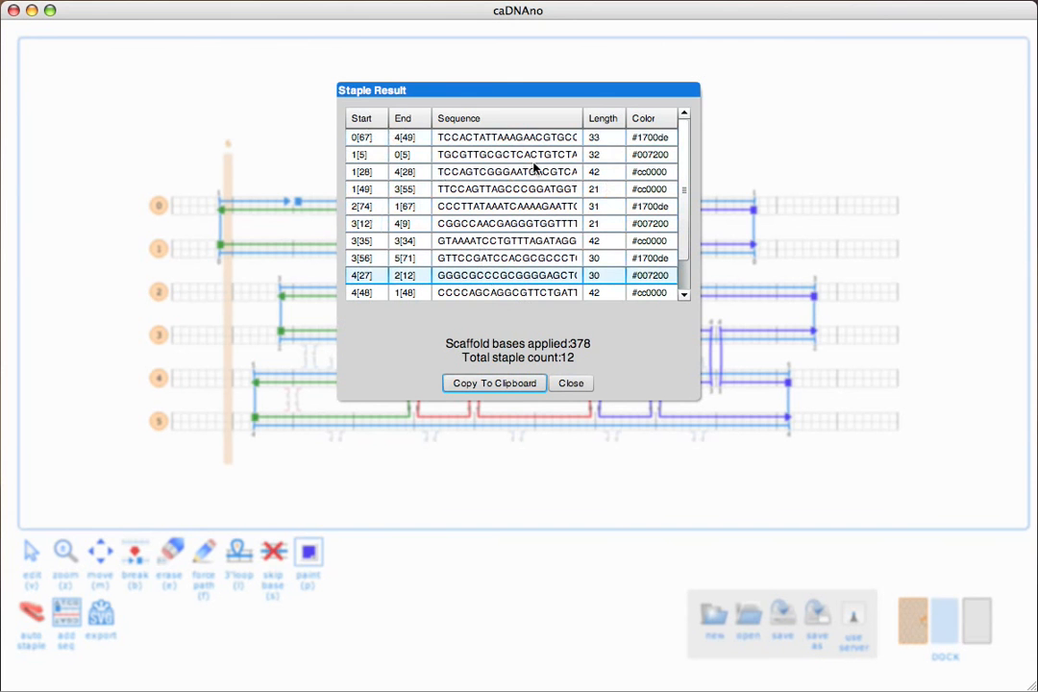
click(487, 384)
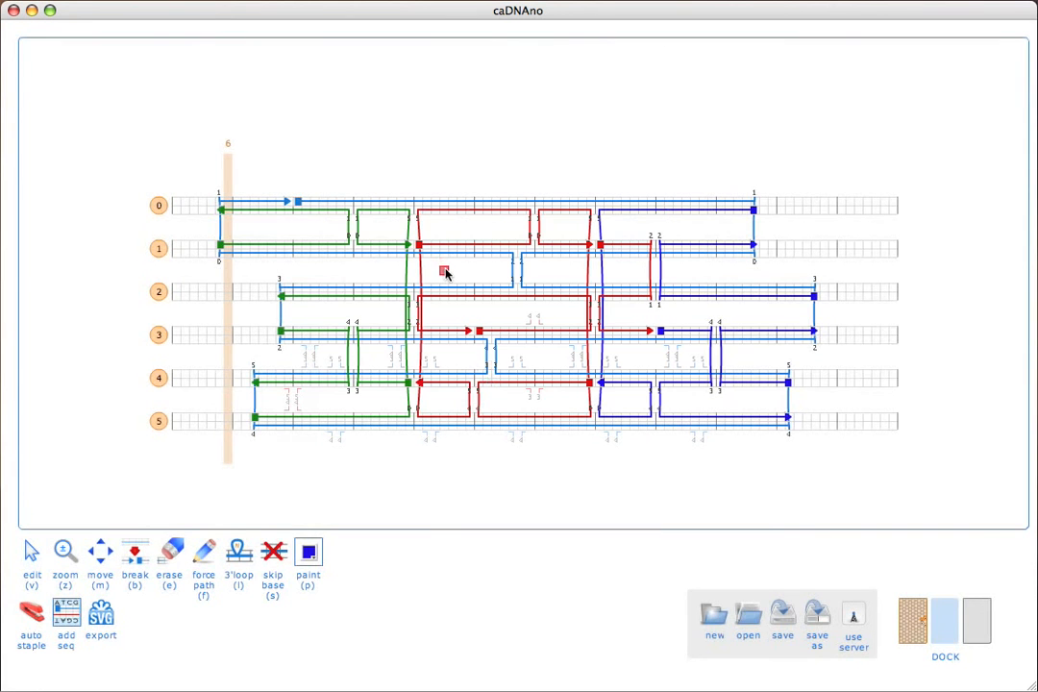
key(super+Tab)
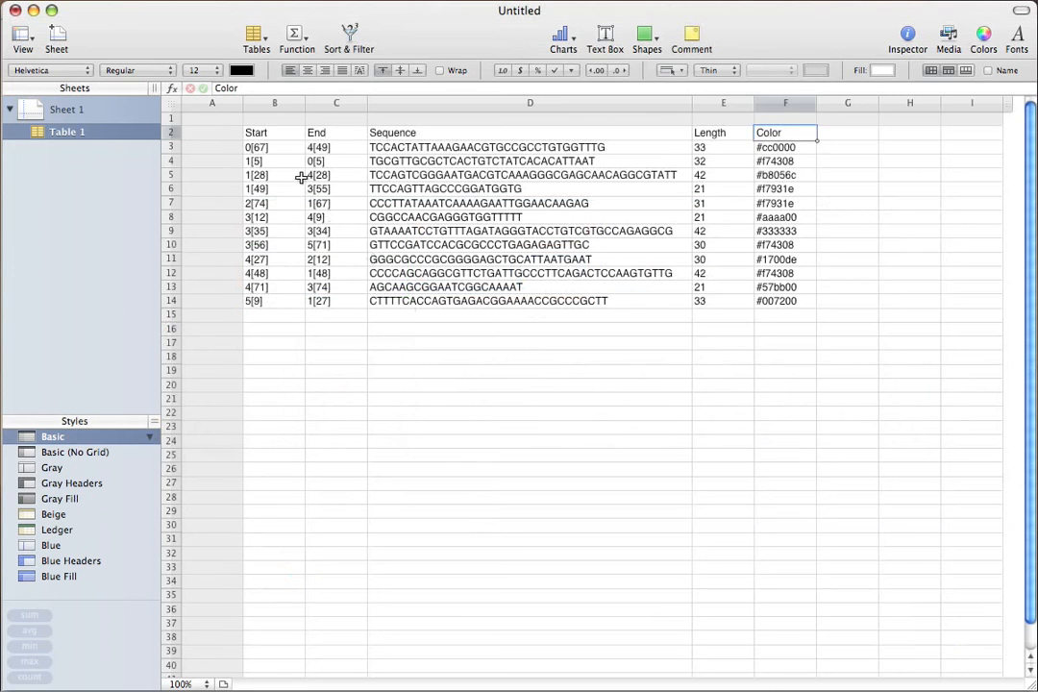
Step: Paste the staple list at B2 and select the Color column
click(279, 135)
text(Start	End	Sequence	Length	Color 0[67]	4[49]	TCCACTATTAAAGAACGTGCCGCCTGTGGTTTG	33	#1700de 1[5]	0[5]	TGCGTTGCGCTCACTGTCTATCACACATTAAT	32	#007200 1[28]	4[28]	TCCAGTCGGGAATGACGTCAAAGGGCGAGCAACAGGCGTATT	42	#cc0000 1[49]	3[55]	TTCCAGTTAGCCCGGATGGTG	21	#cc0000 2[74]	1[67]	CCCTTATAAATCAAAAGAATTGGAACAAGAG	31	#1700de 3[12]	4[9]	CGGCCAACGAGGGTGGTTTTT	21	#007200 3[35]	3[34]	GTAAAATCCTGTTTAGATAGGGTACCTGTCGTGCCAGAGGCG	42	#cc0000 3[56]	5[71]	GTTCCGATCCACGCGCCCTGAGAGAGTTGC	30	#1700de 4[27]	2[12]	GGGCGCCCGCGGGGAGCTGCATTAATGAAT	30	#007200 4[48]	1[48]	CCCCAGCAGGCGTTCTGATTGCCCTTCAGACTCCAAGTGTTG	42	#cc0000 4[71]	3[74]	AGCAAGCGGAATCGGCAAAAT	21	#1700de 5[9]	1[27]	CTTTTCACCAGTGAGACGGAAAACCGCCCGCTT	33	#007200)
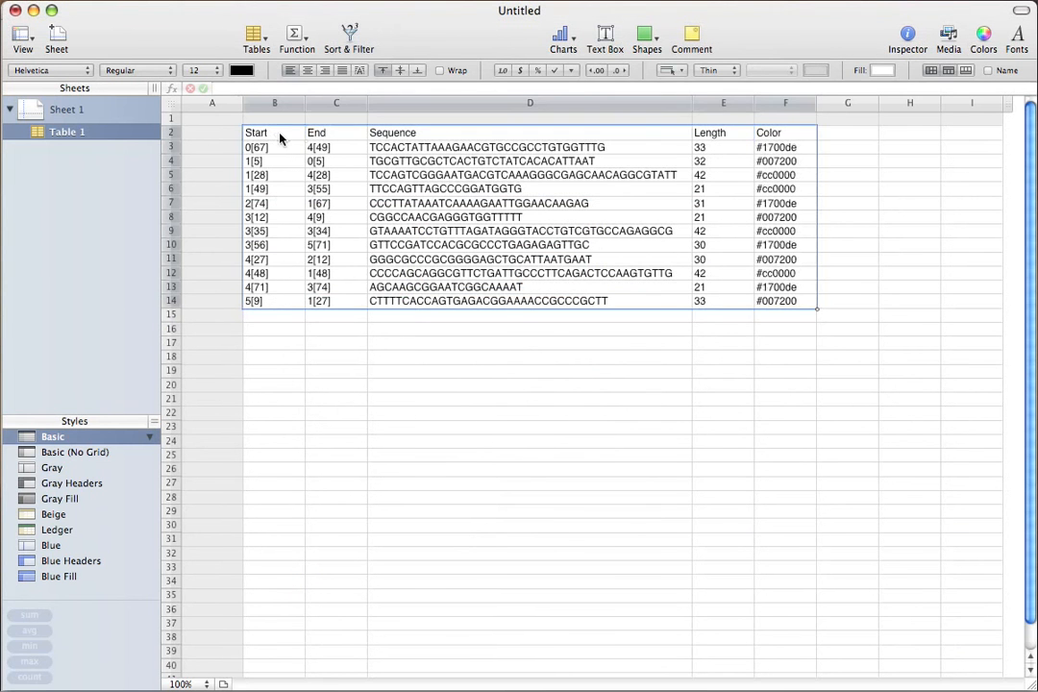
click(783, 103)
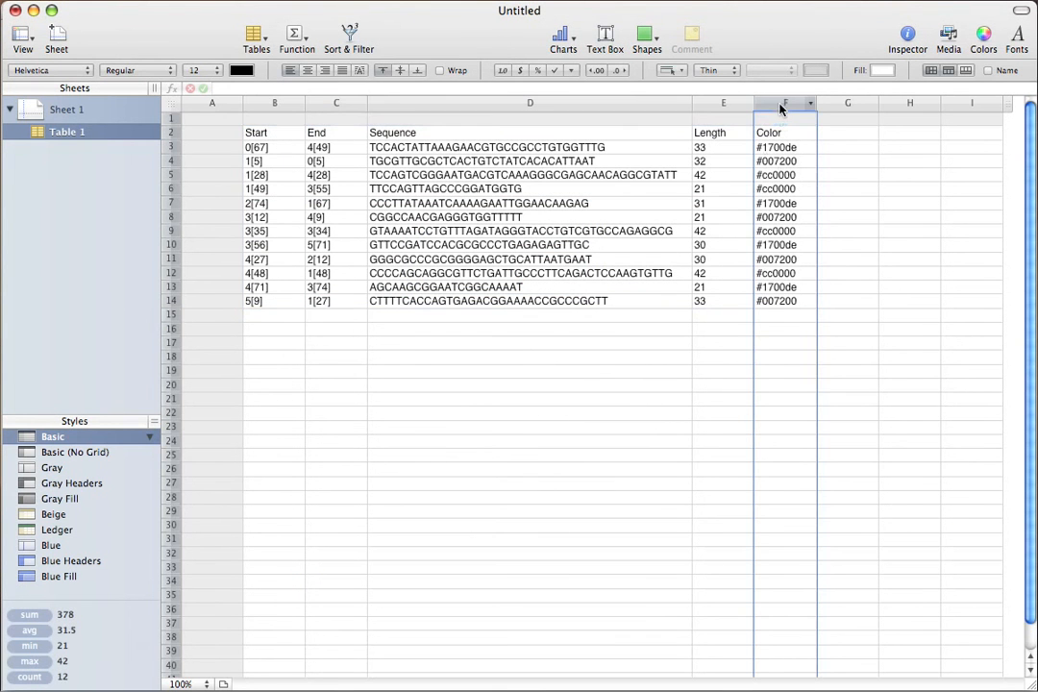
Step: Add a conditional rule filling Color cells whose text is #cc0000 with salmon
click(180, 0)
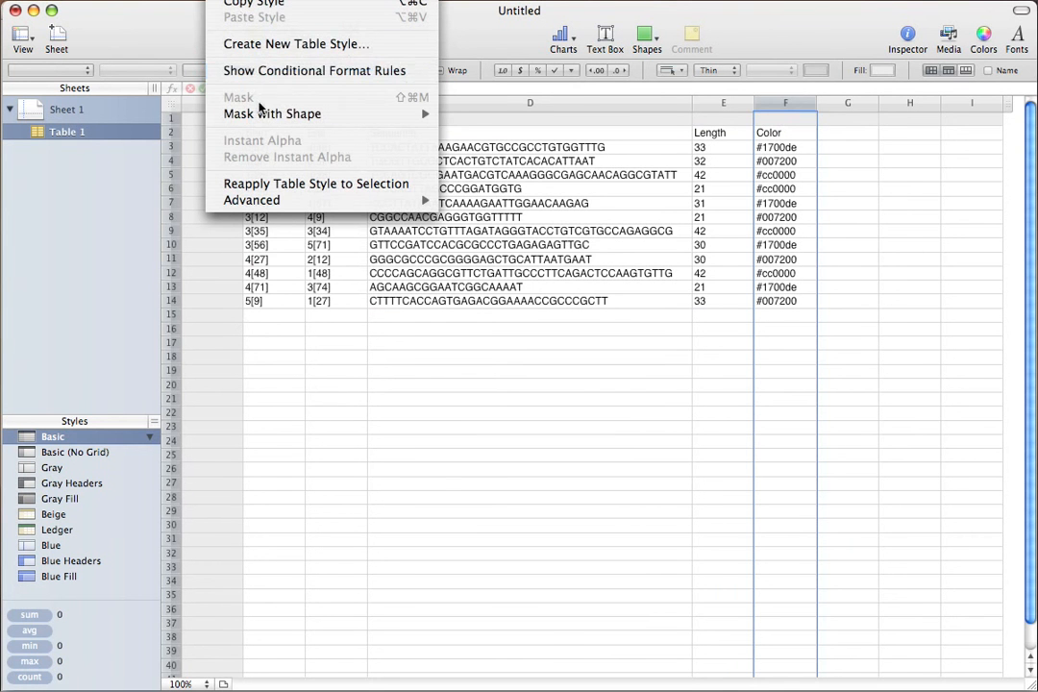
mouse_move(265, 116)
click(229, 71)
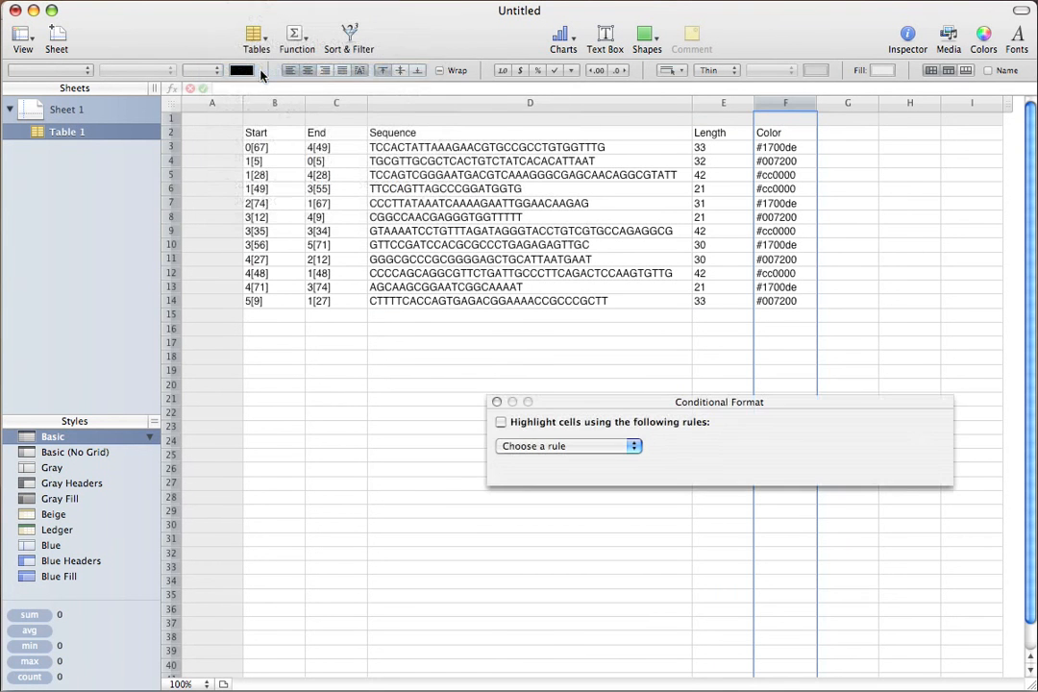
click(501, 422)
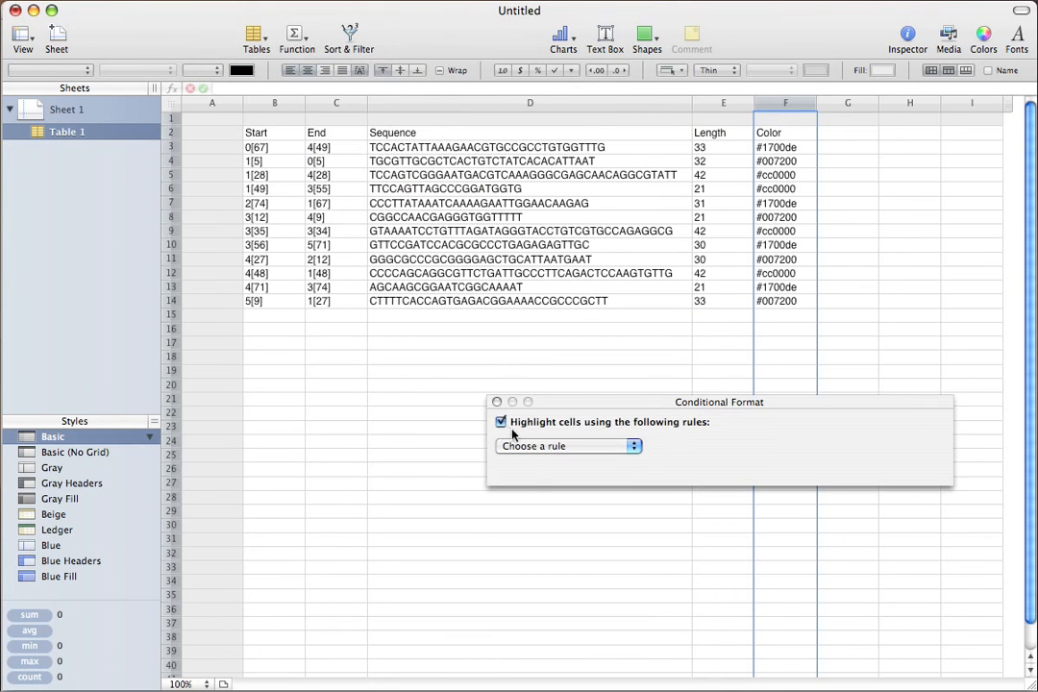
click(570, 445)
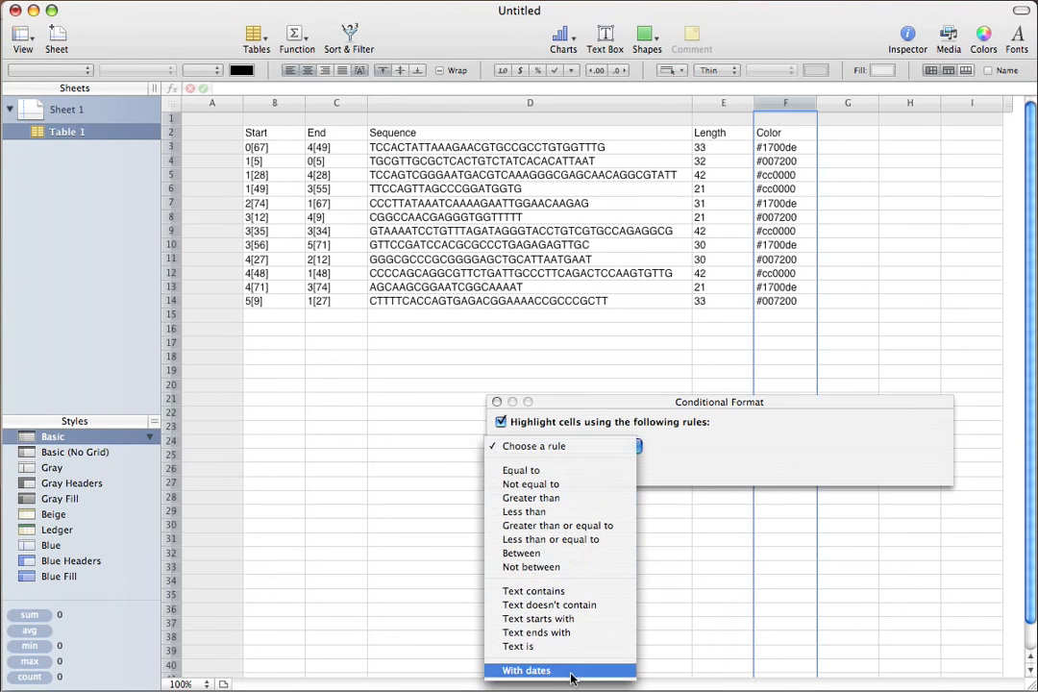
click(538, 646)
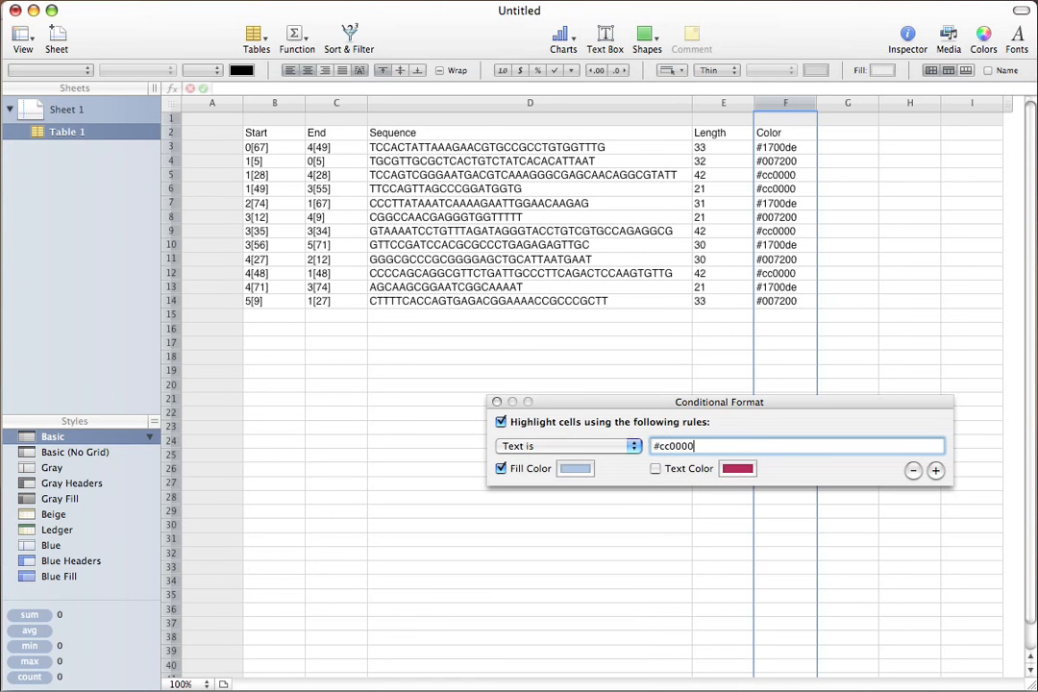
click(572, 468)
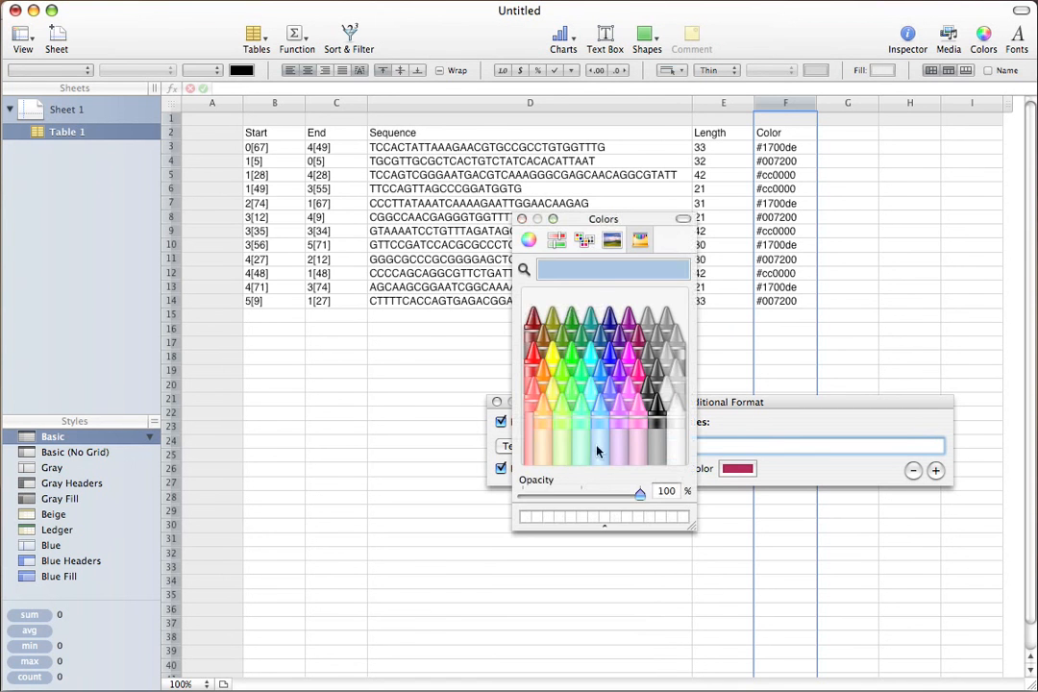
click(534, 393)
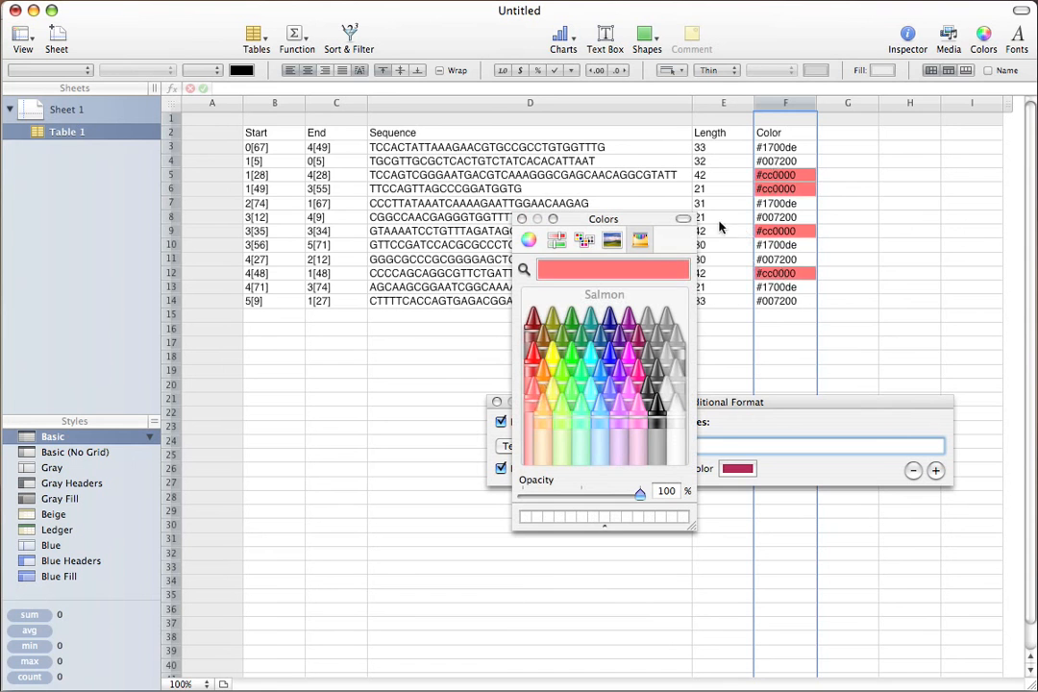
click(522, 219)
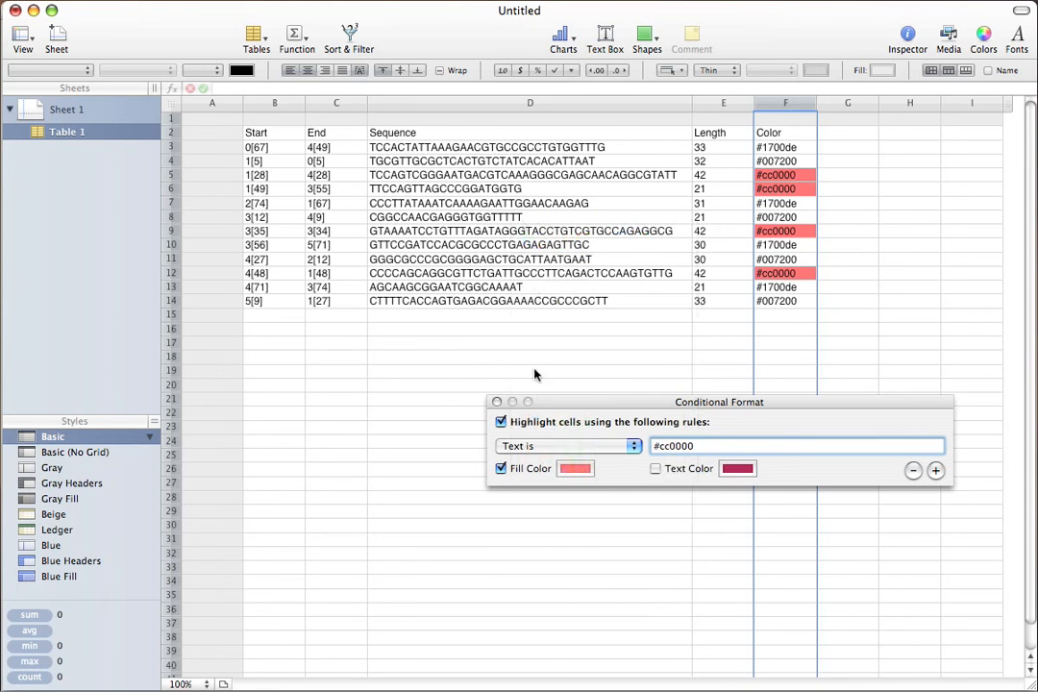
Step: Add a second rule filling #1700de Color cells sky blue
click(934, 471)
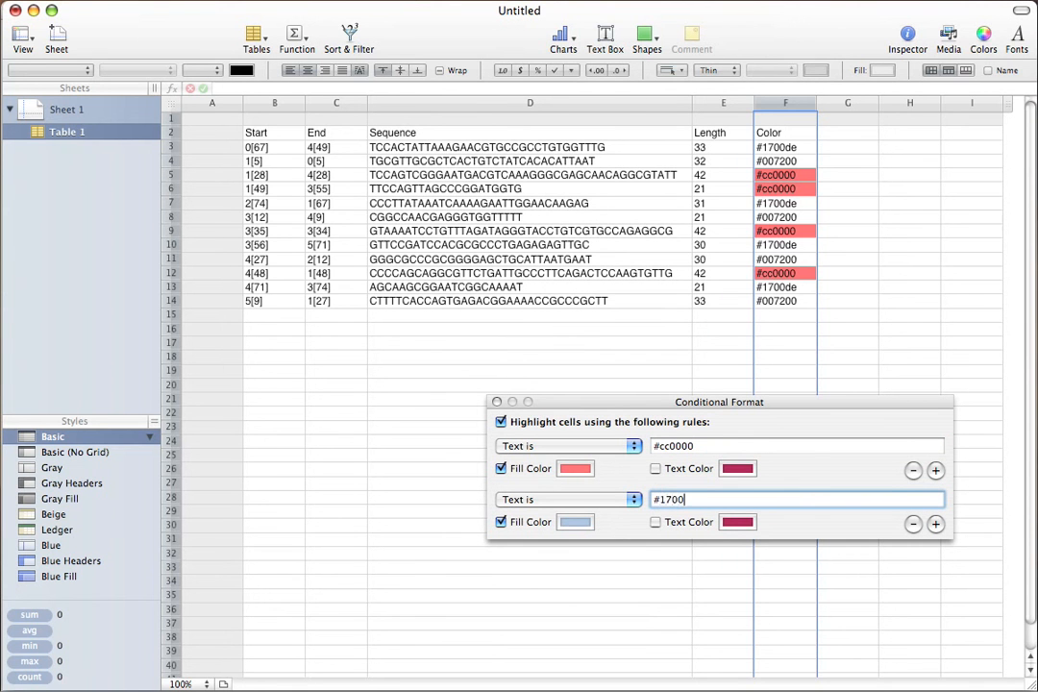
click(572, 521)
click(599, 407)
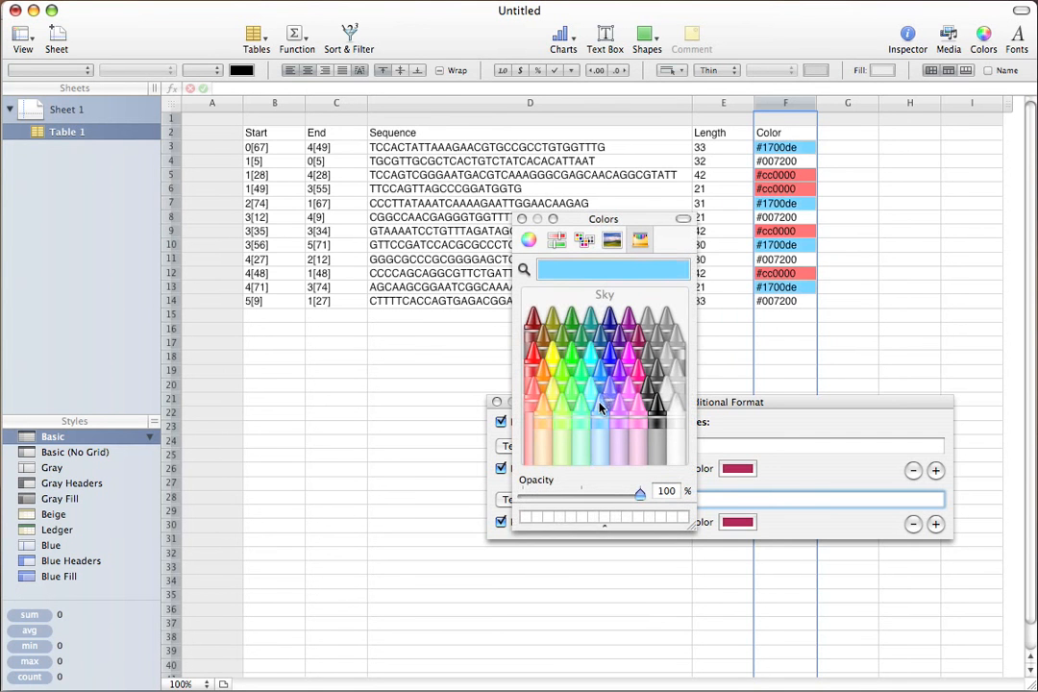
key(super+w)
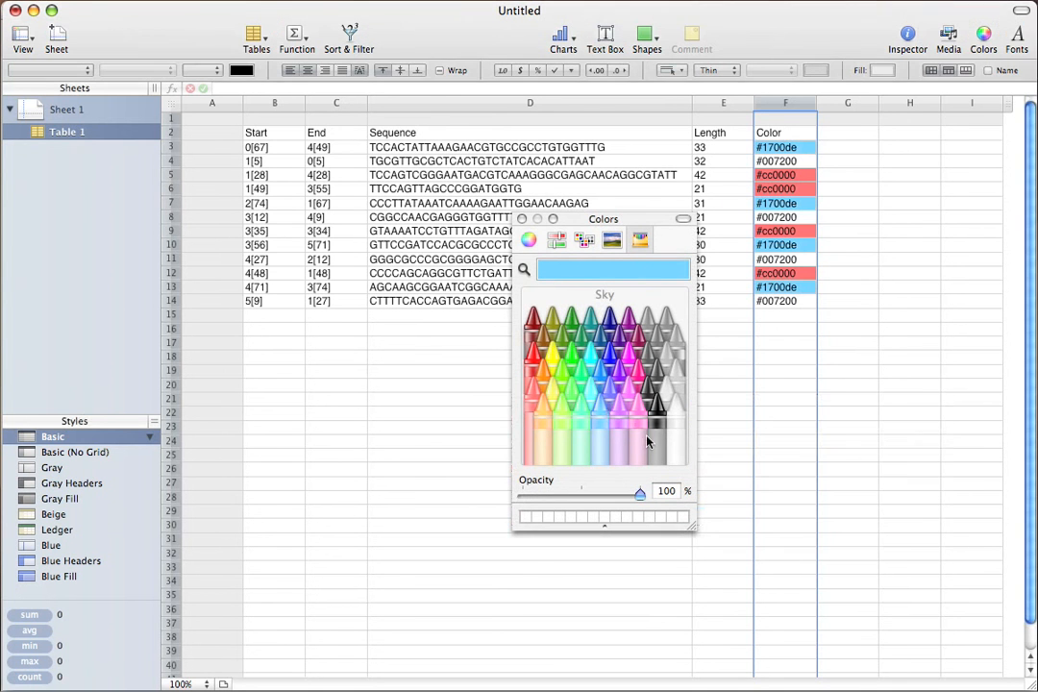
click(520, 219)
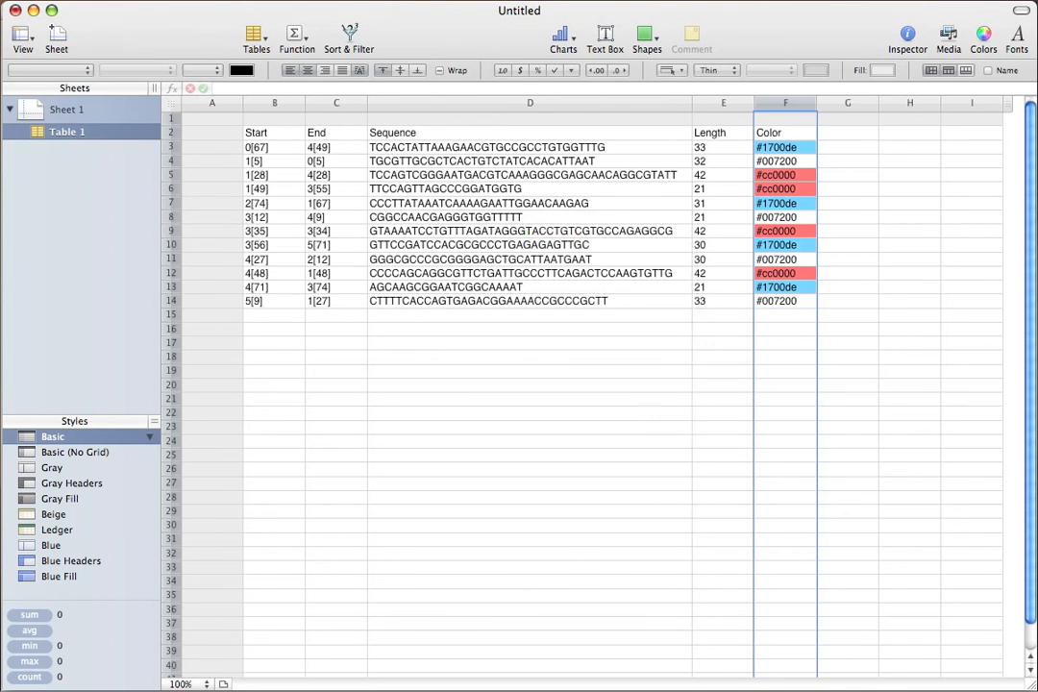
Step: Add a third rule filling #007200 Color cells lime green
click(245, 0)
click(248, 70)
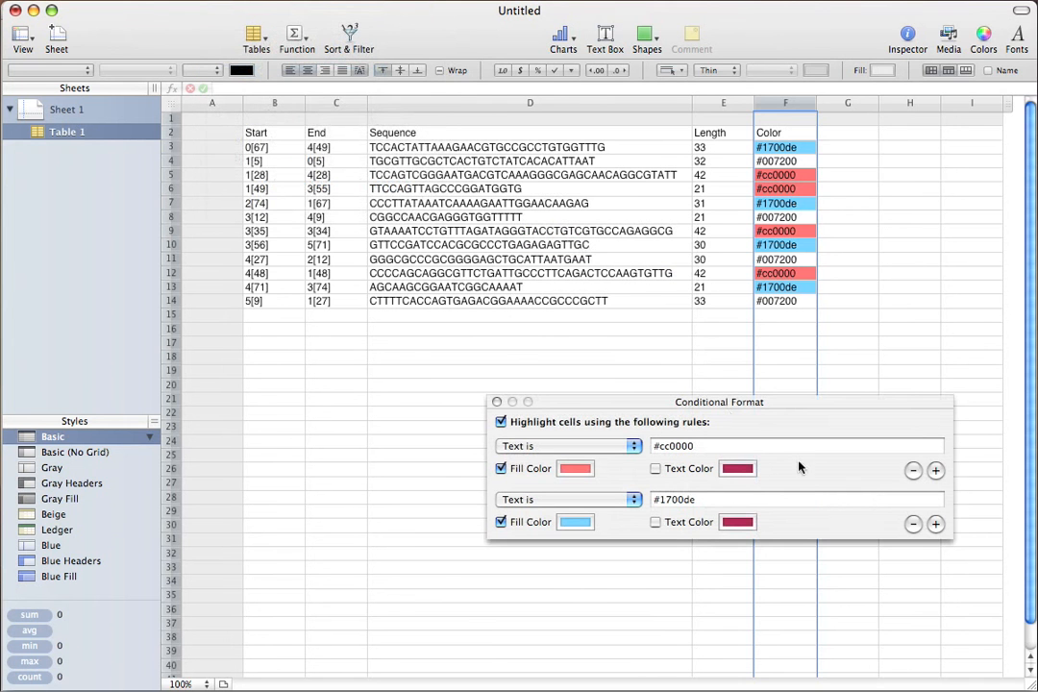
click(934, 524)
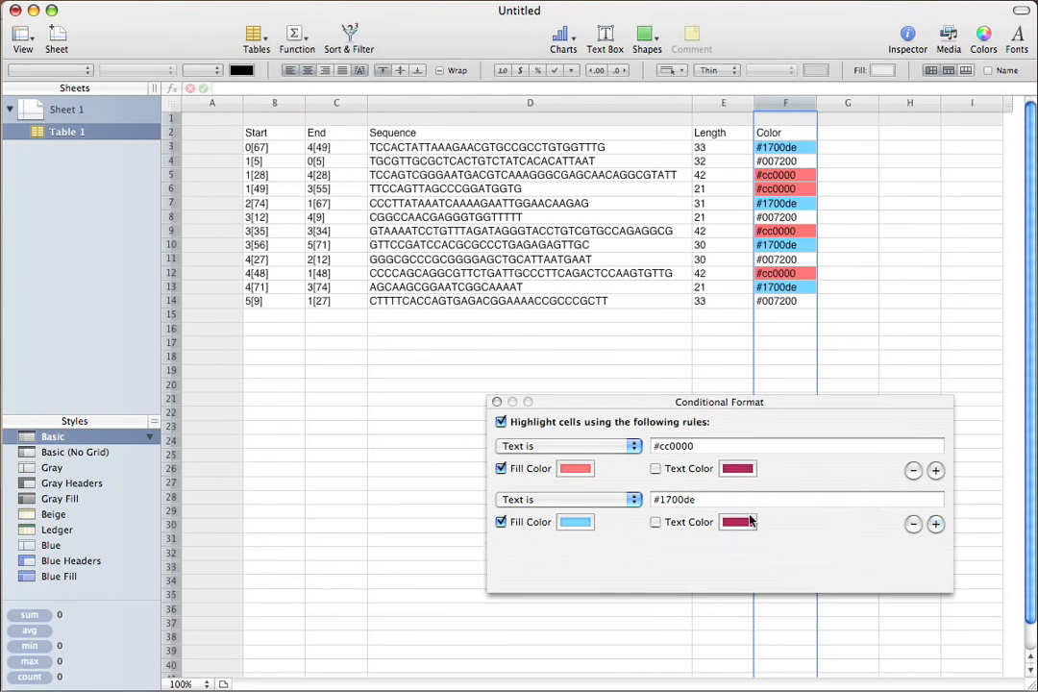
click(543, 553)
click(543, 555)
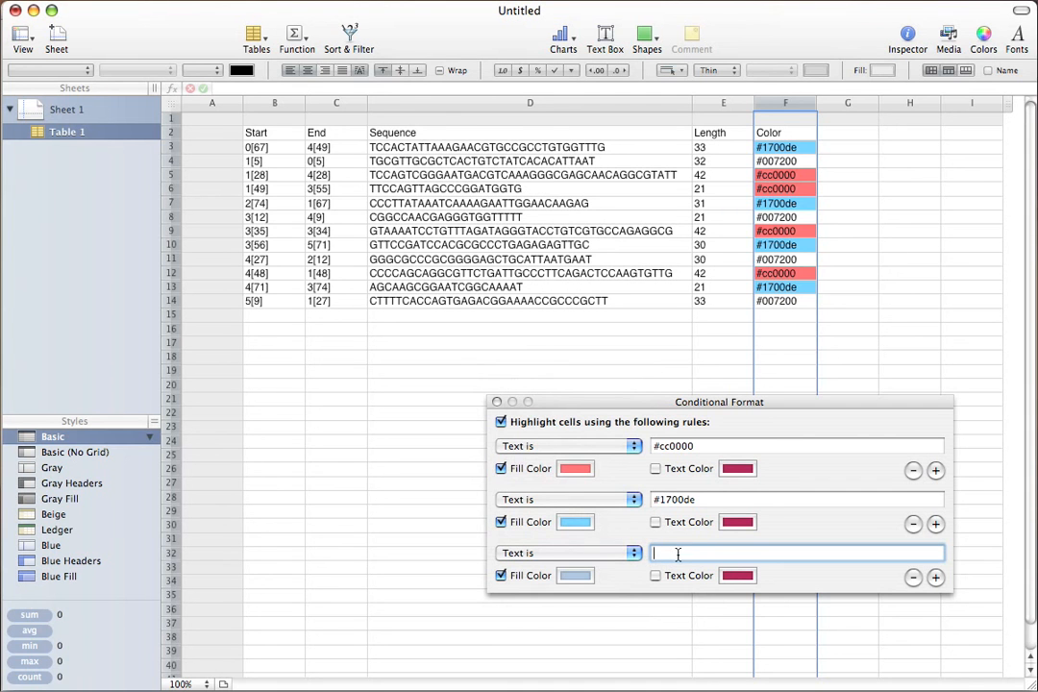
text(#007200)
click(574, 575)
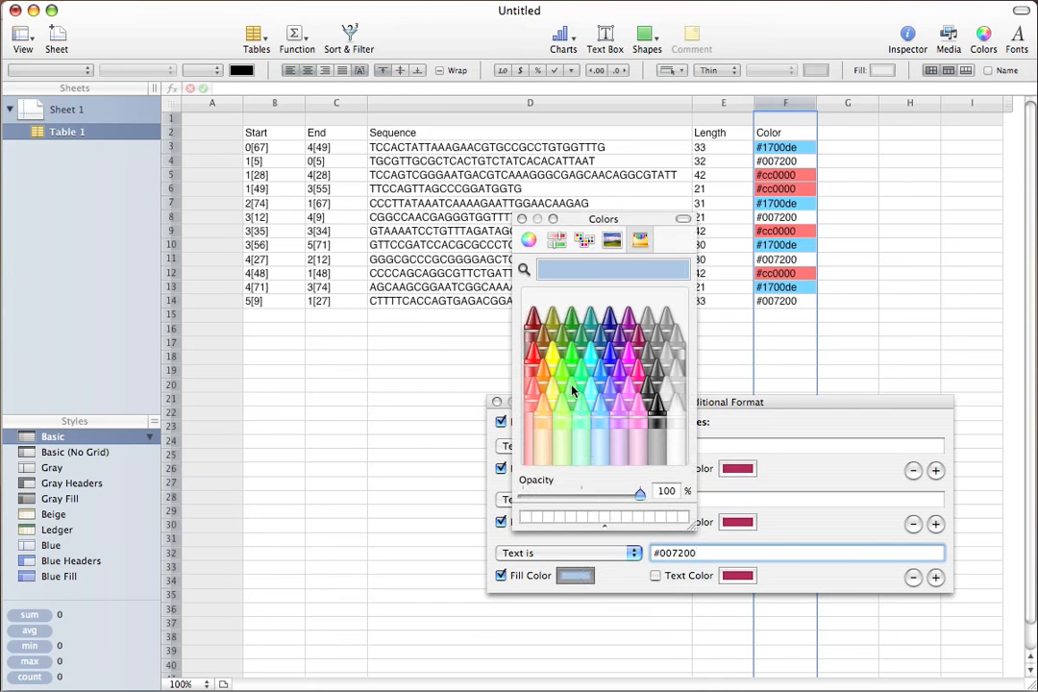
click(556, 358)
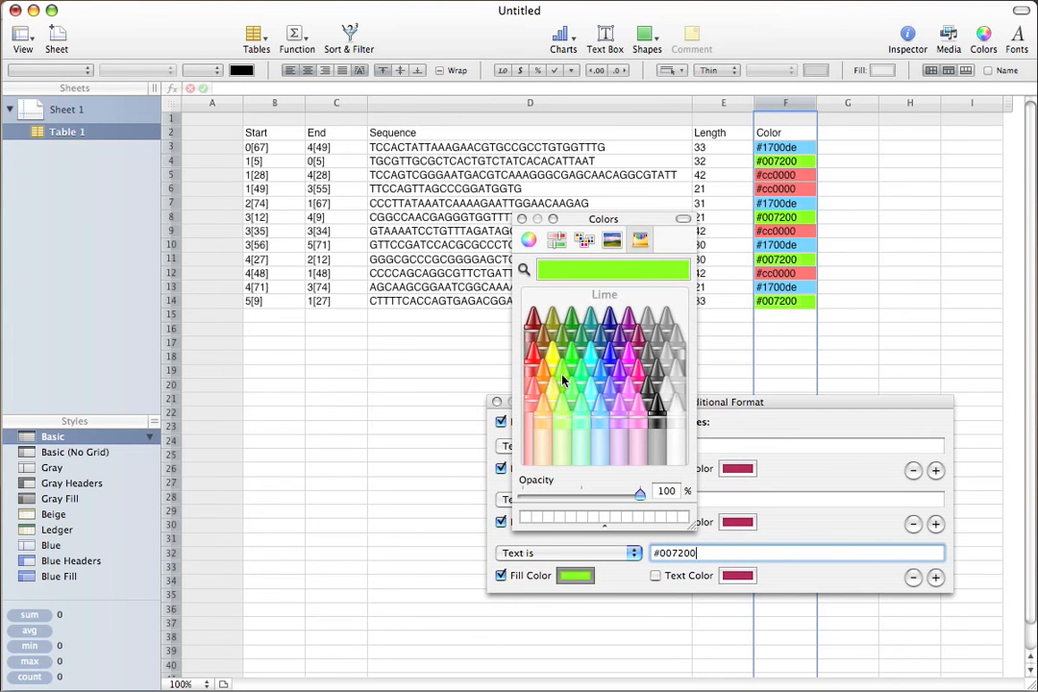
click(520, 220)
click(496, 403)
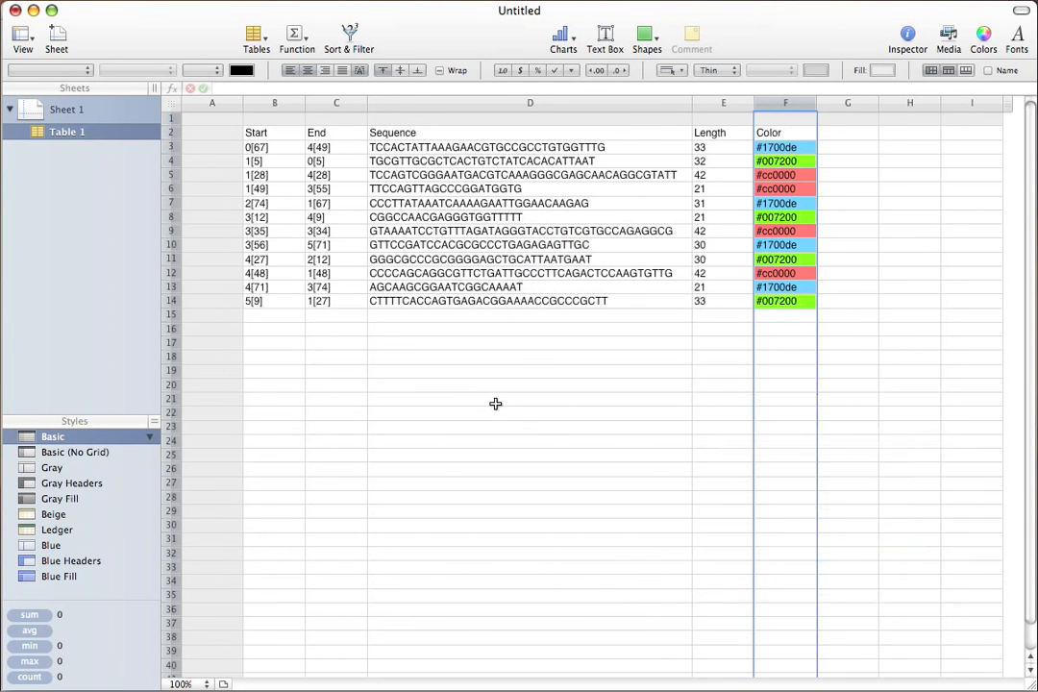
Step: Sort the staple table ascending by the Color column, then return to caDNAno
click(810, 103)
click(836, 123)
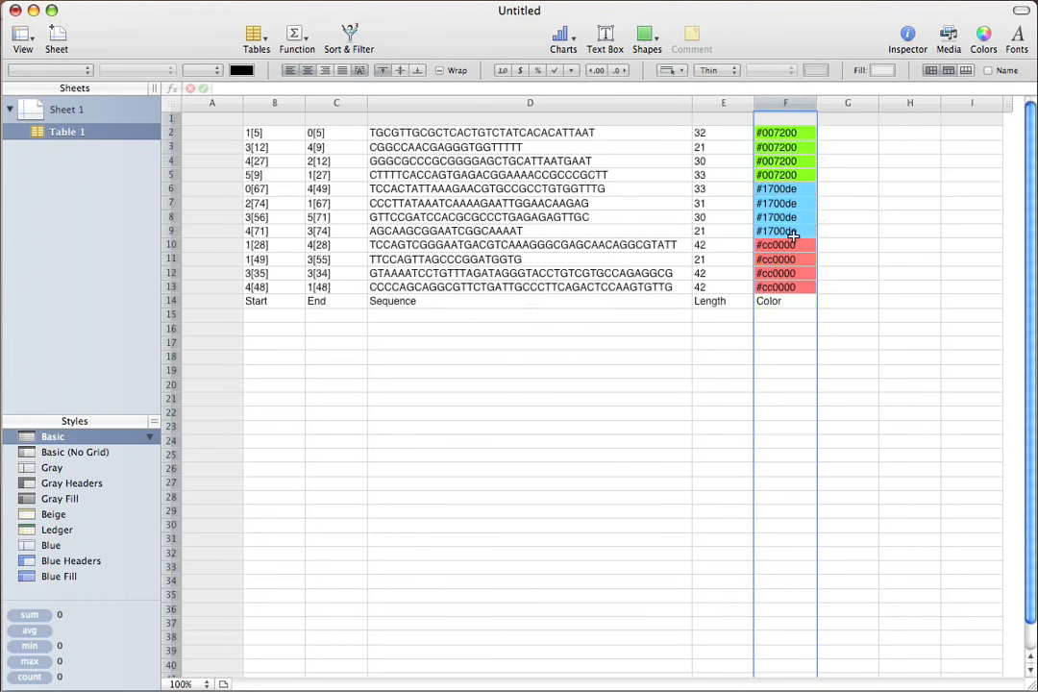
drag(799, 282, 257, 125)
click(684, 202)
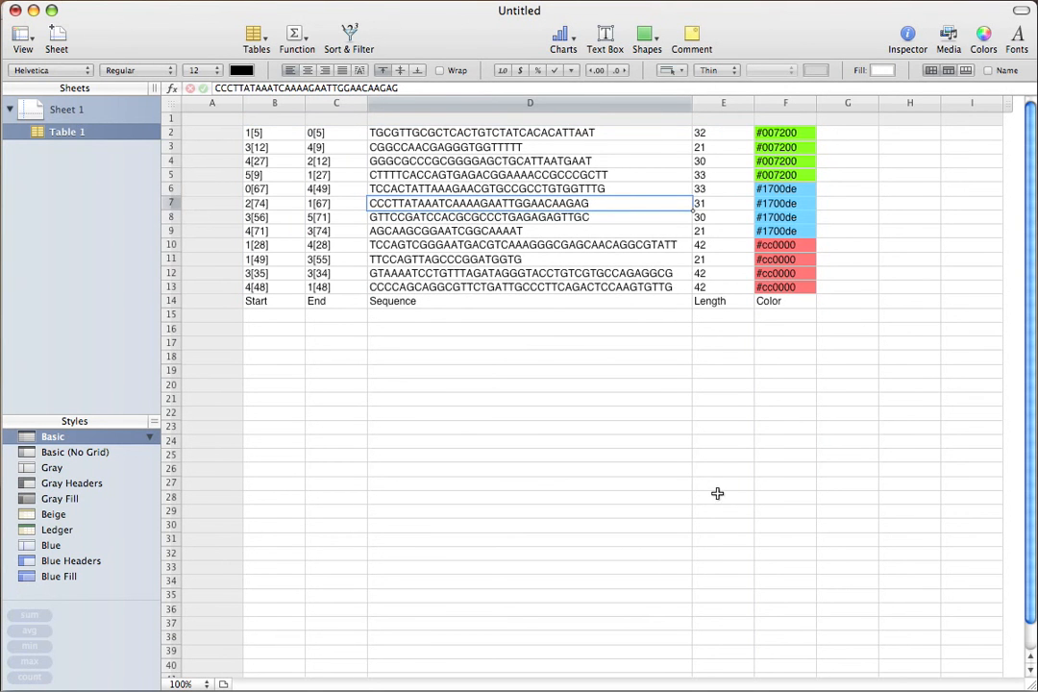
key(super+Tab)
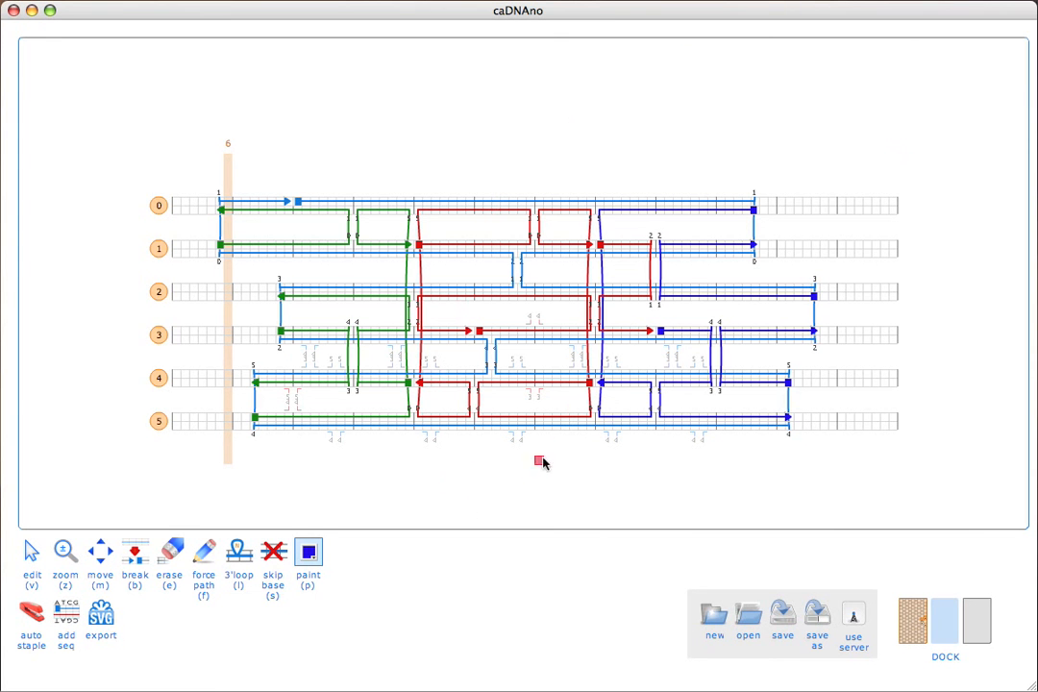
Step: Repaint the dark-grey staple across helices 1–3 blue, then return to the edit tool
click(624, 297)
key(p)
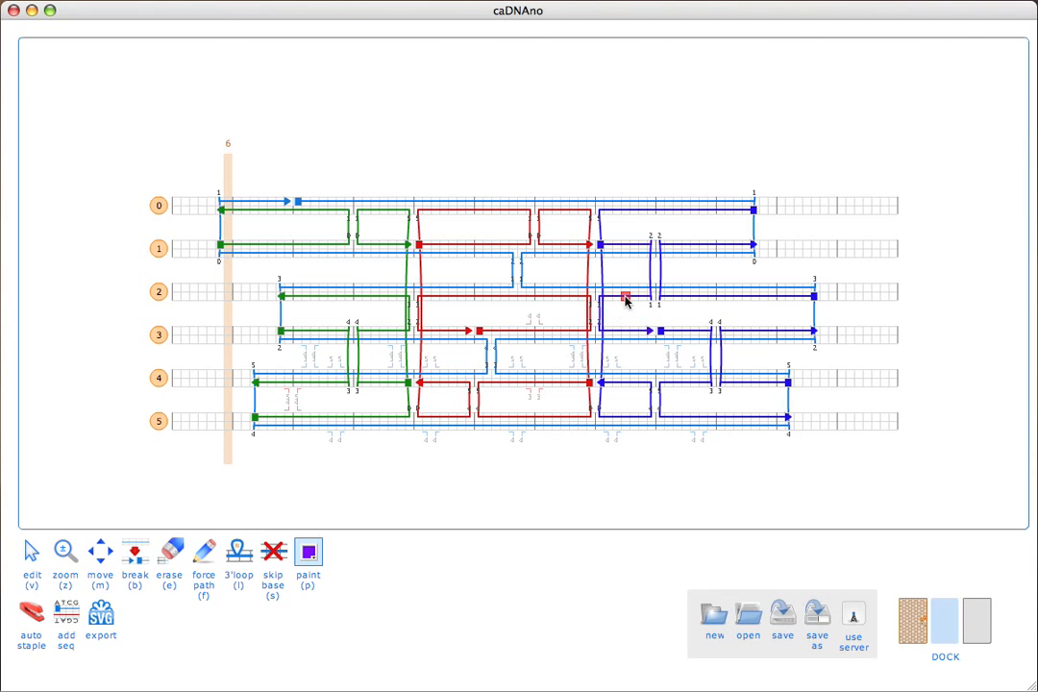
click(624, 298)
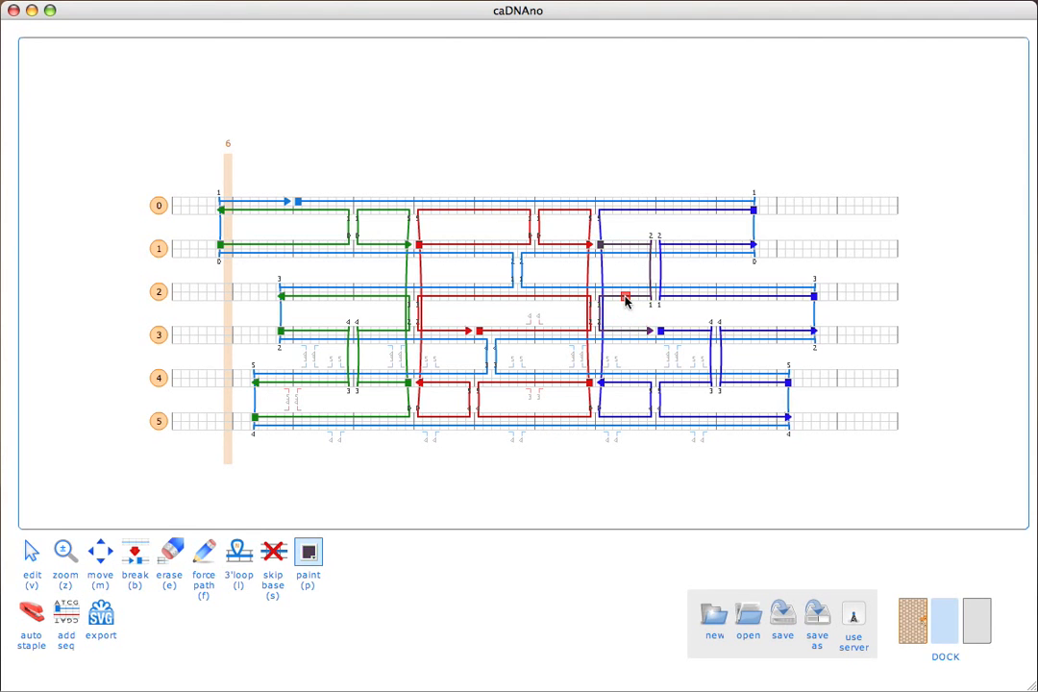
key(p)
click(308, 551)
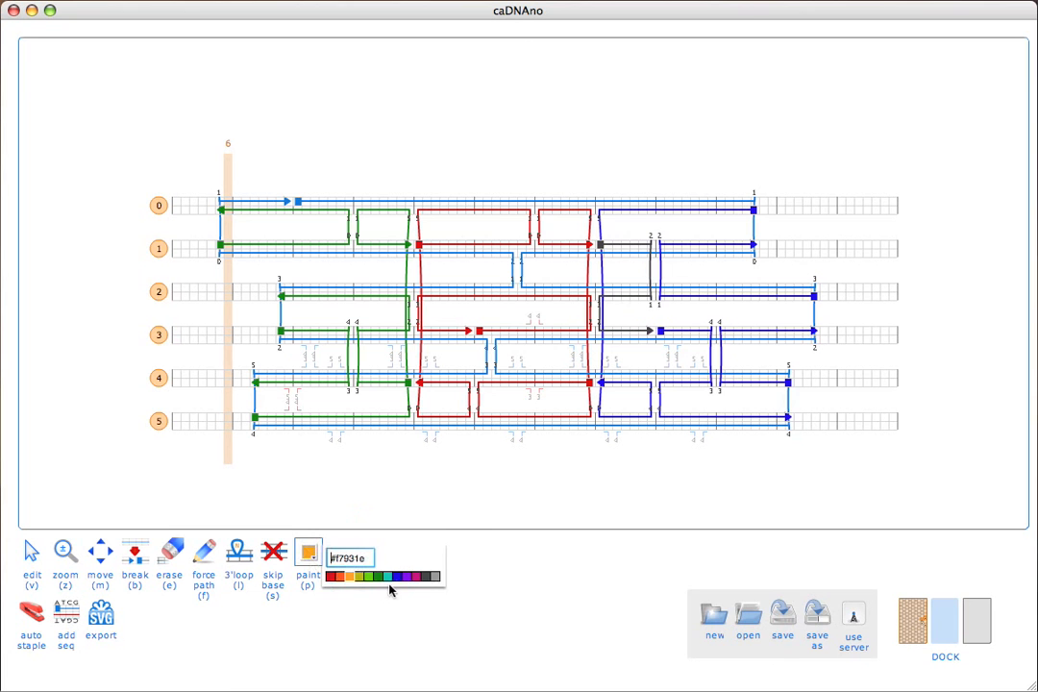
click(397, 577)
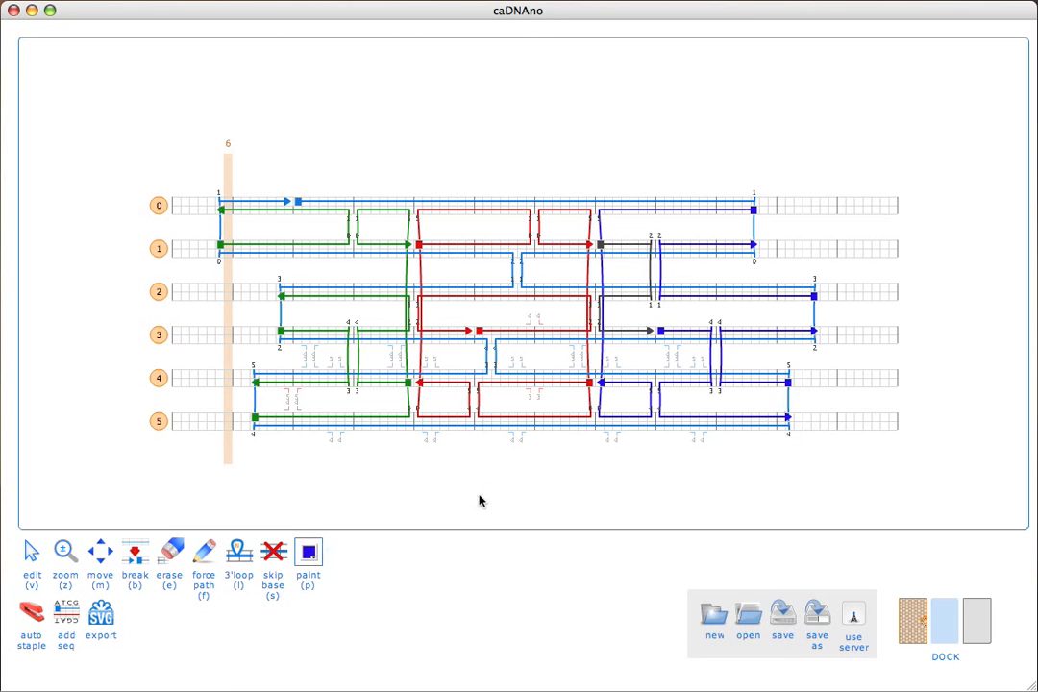
click(625, 246)
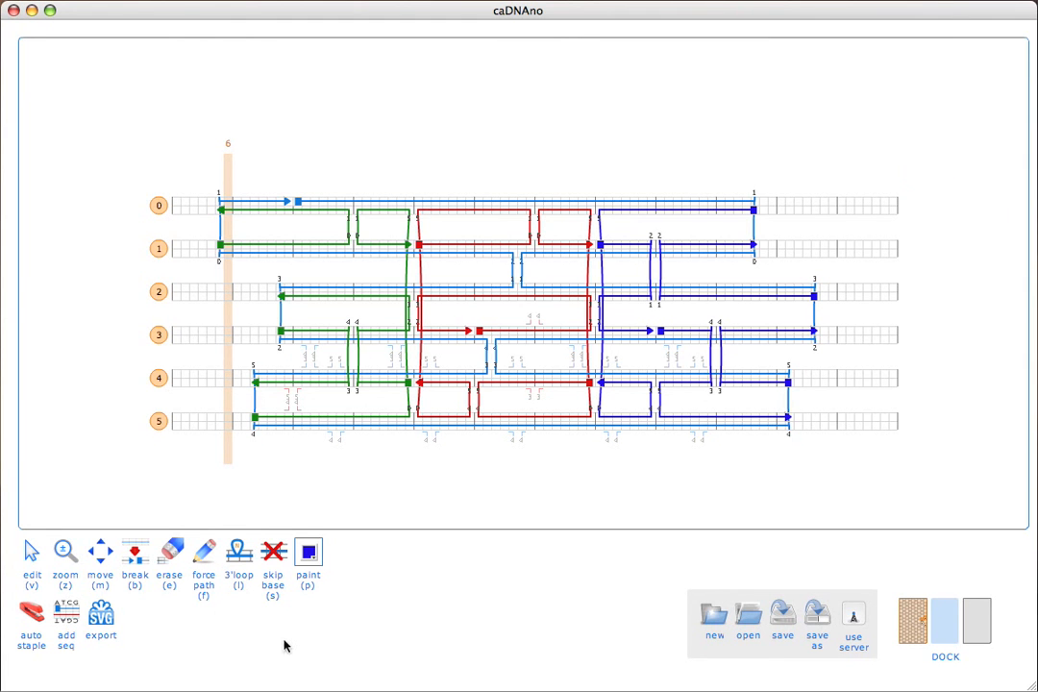
click(32, 550)
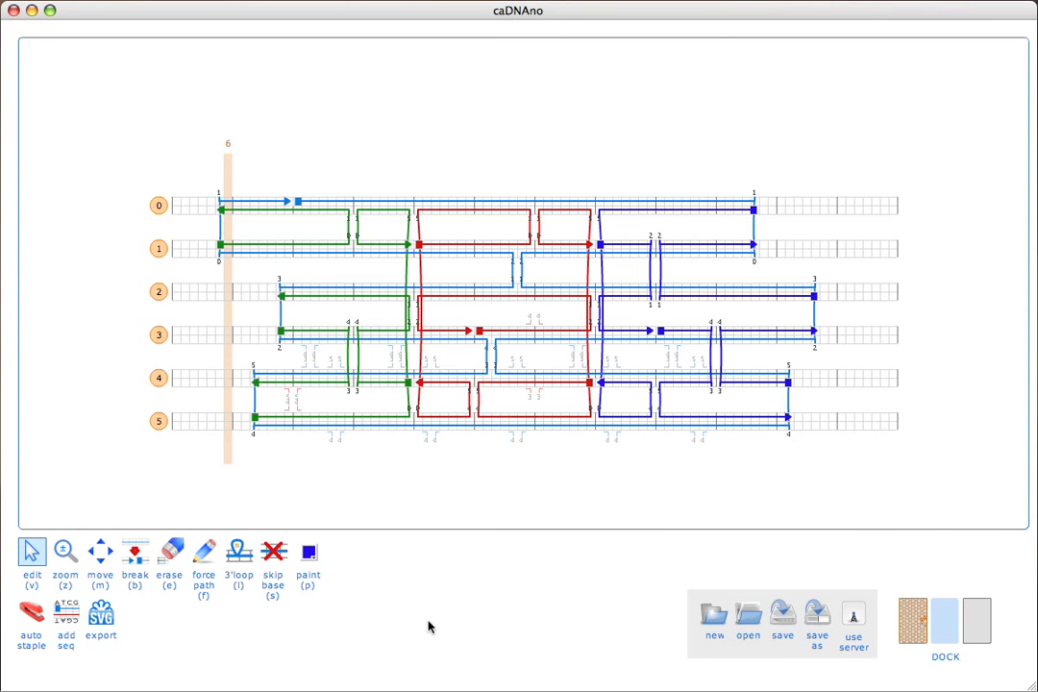
Step: Export the design as a.svg on the Desktop and open it in Illustrator
click(100, 613)
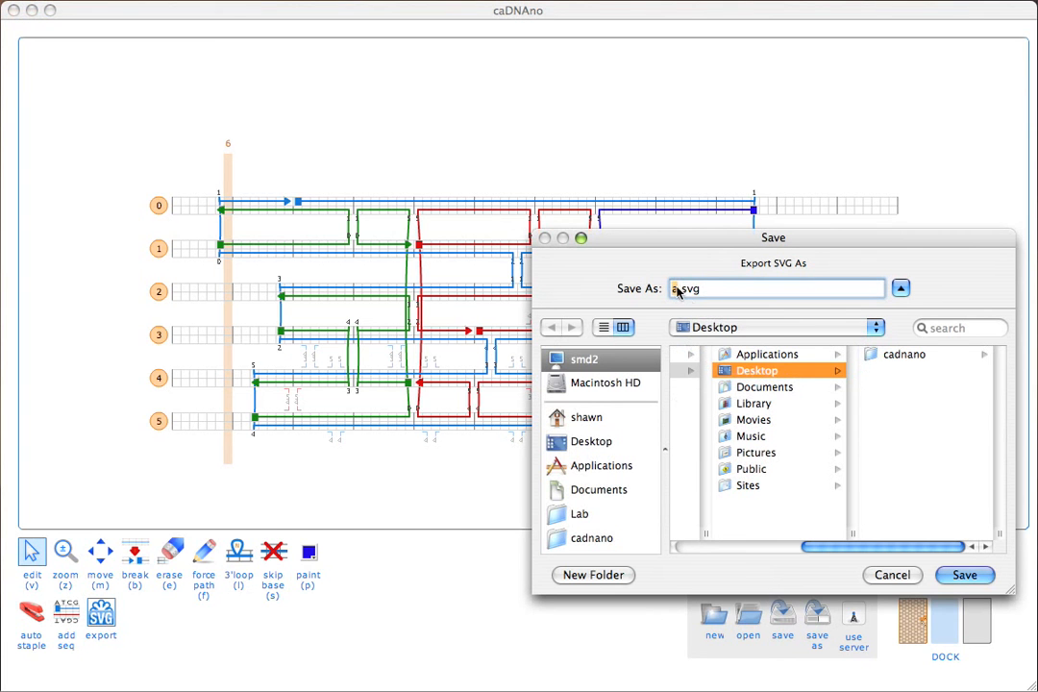
click(961, 579)
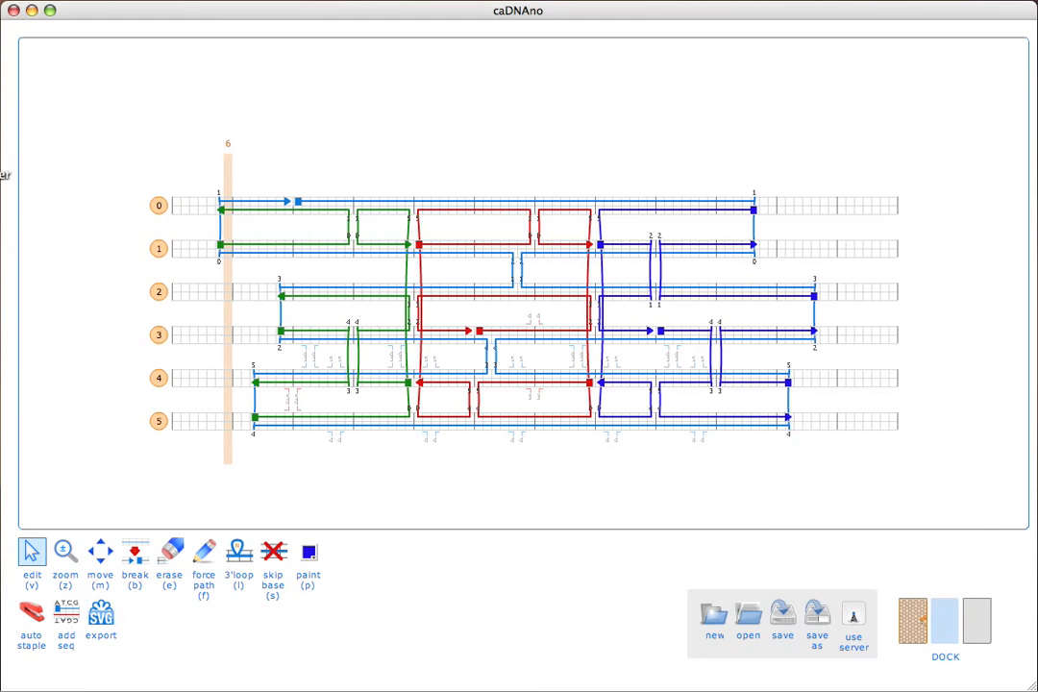
click(0, 175)
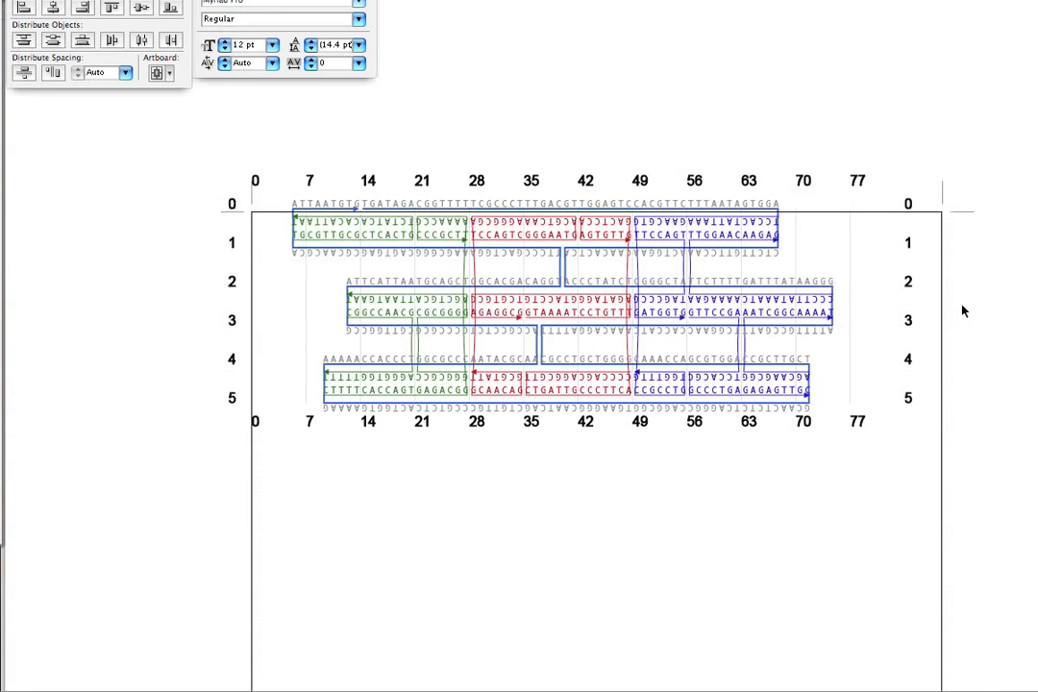
Step: Hide the artboard outline and zoom out to show the whole exported diagram
scroll(964, 310, up, 3)
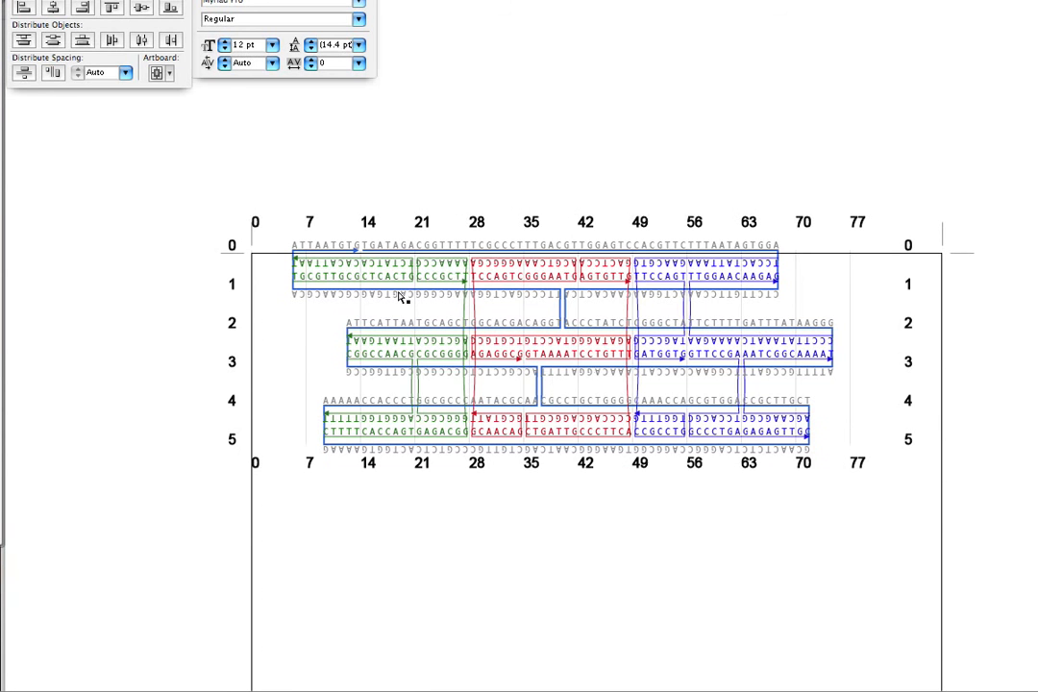
key(super+apostrophe)
key(super+equal)
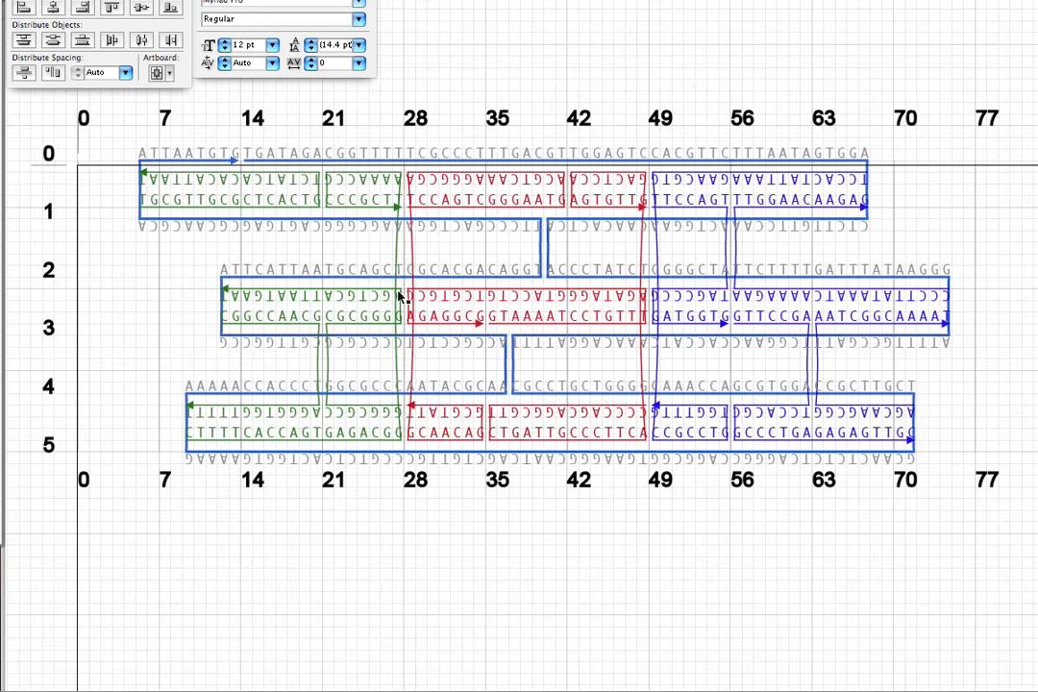
click(378, 0)
mouse_move(428, 0)
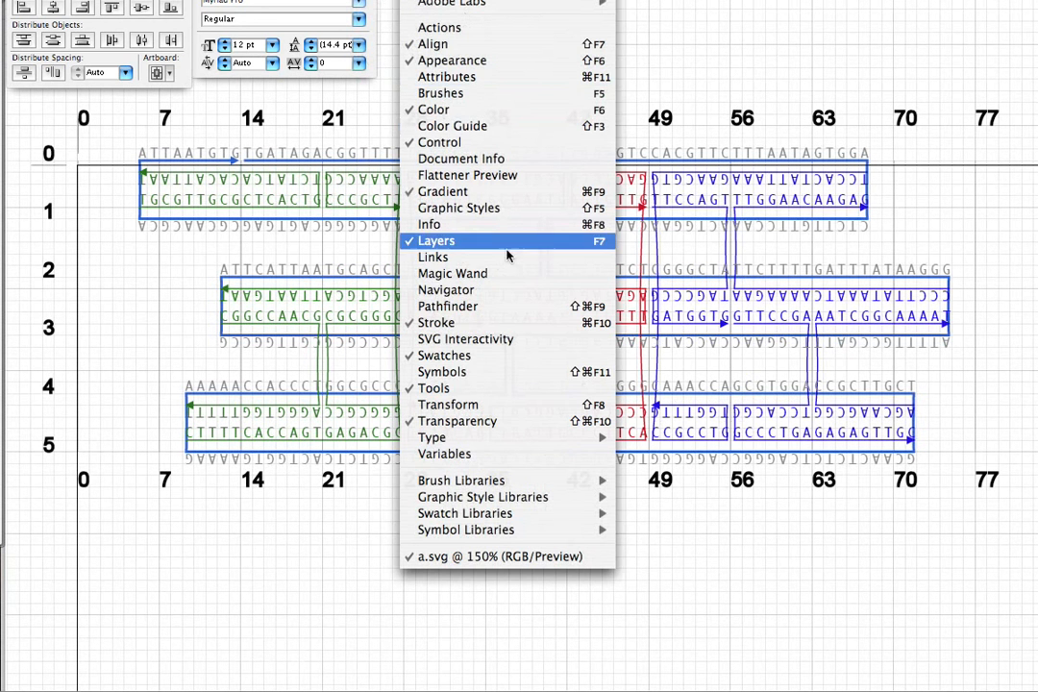
mouse_move(378, 0)
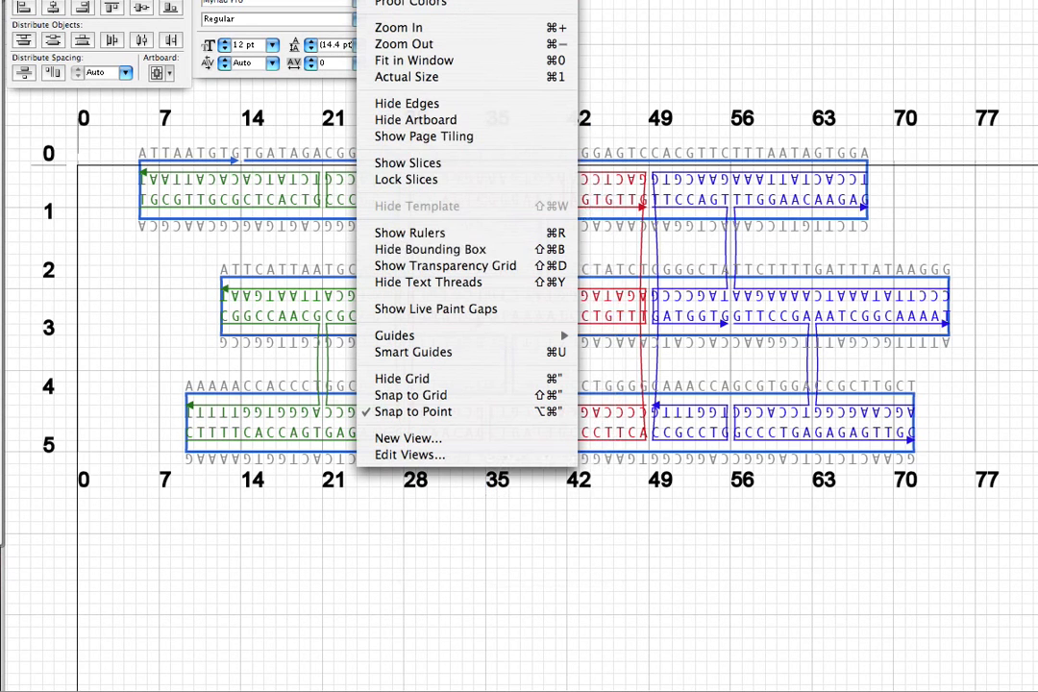
click(429, 119)
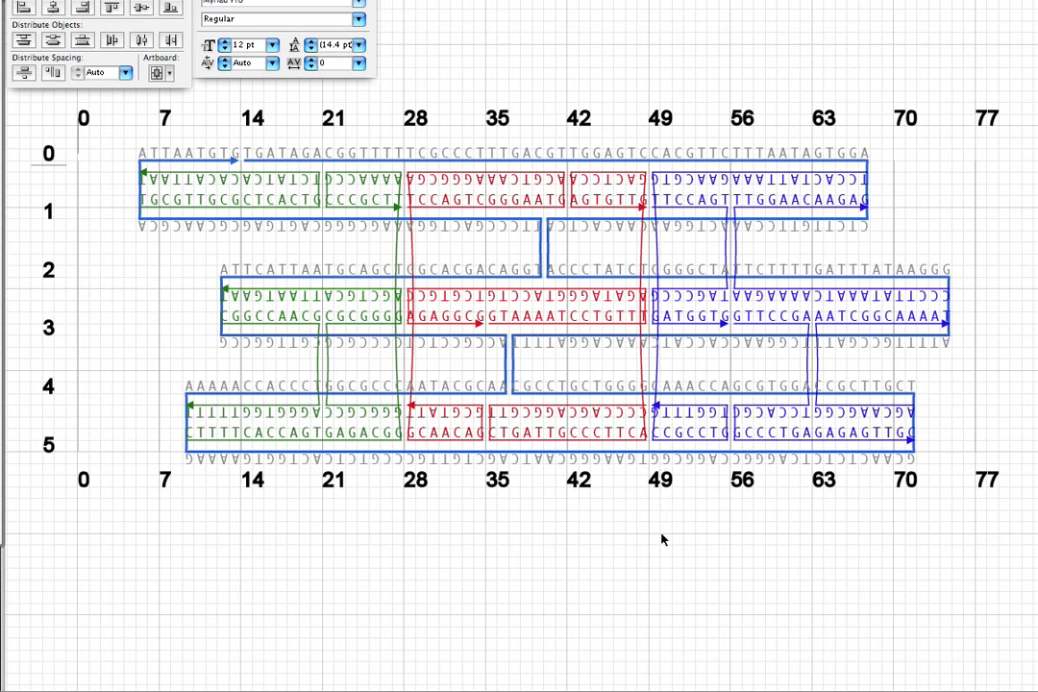
key(ctrl+minus)
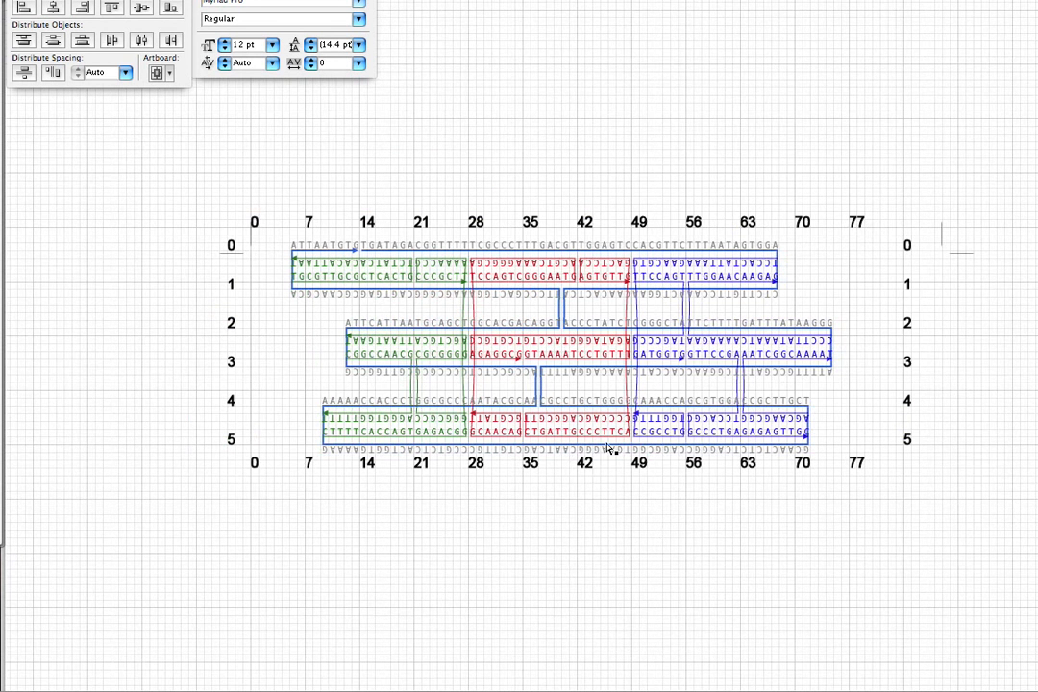
key(ctrl+apostrophe)
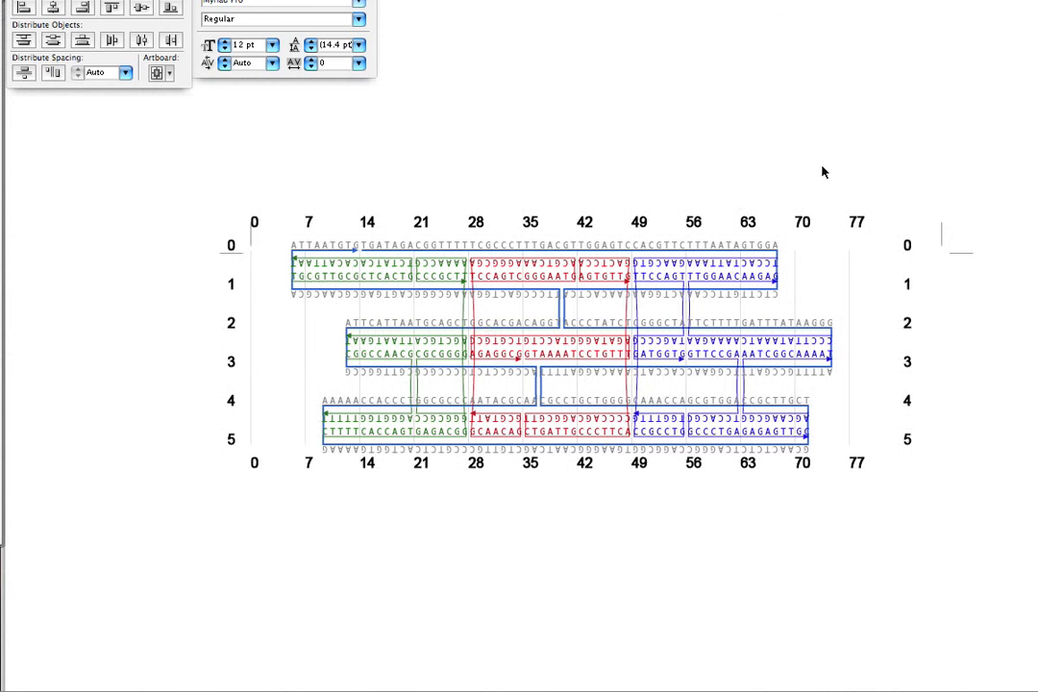
Step: Scroll through the diagram to inspect its sequences and slice labels
scroll(932, 423, down, 9)
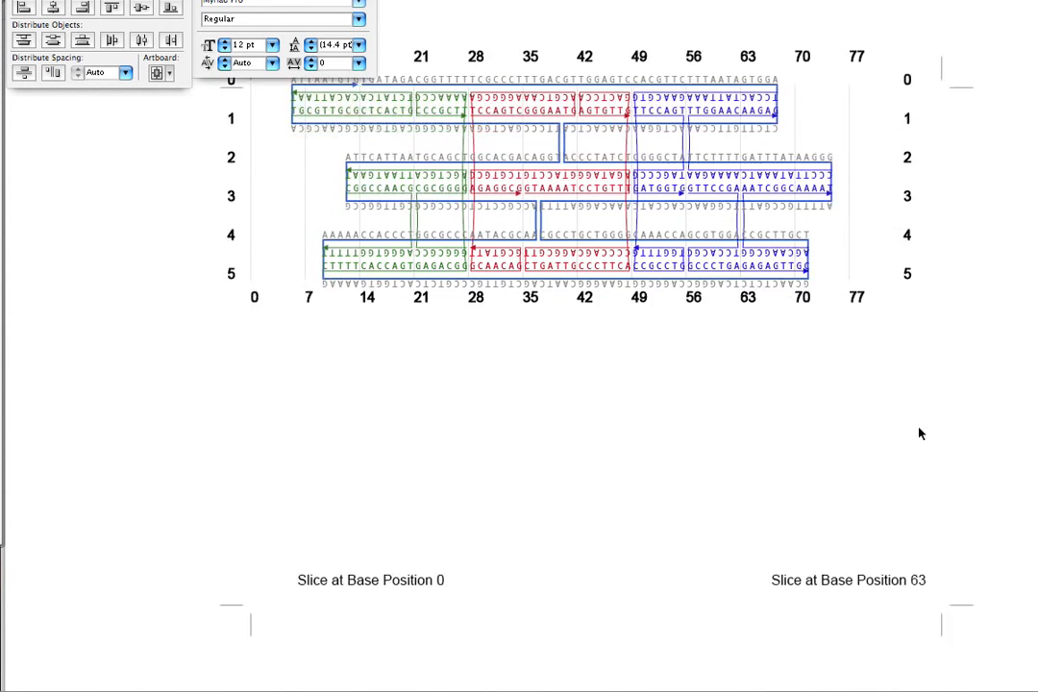
scroll(817, 375, down, 3)
scroll(679, 447, up, 6)
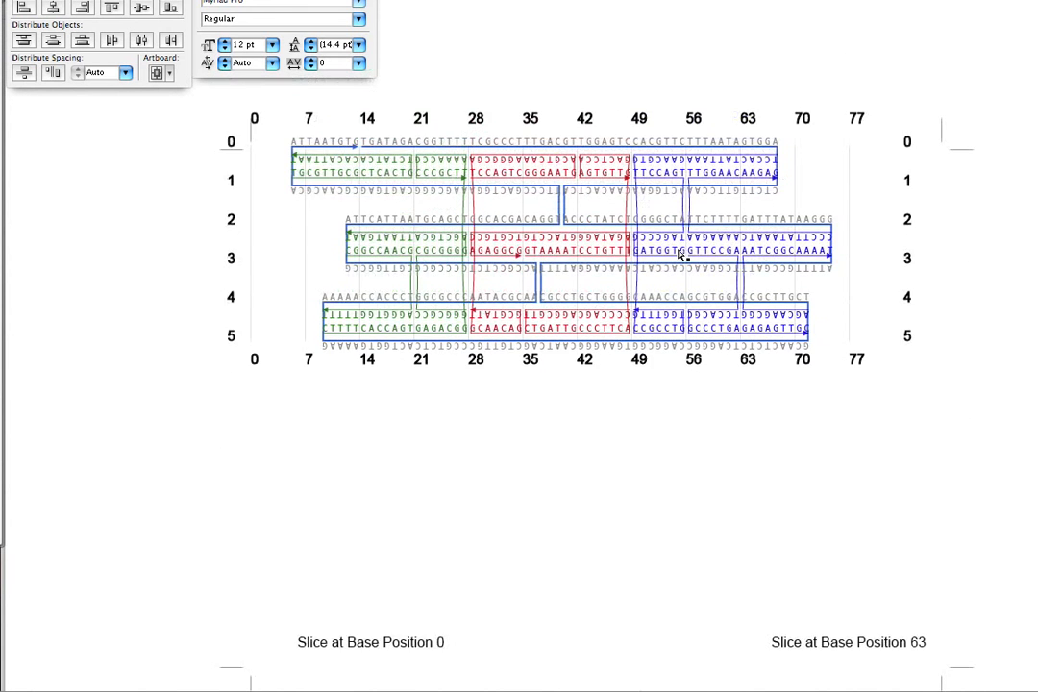
alt+scroll(681, 254, up, 5)
scroll(676, 254, up, 10)
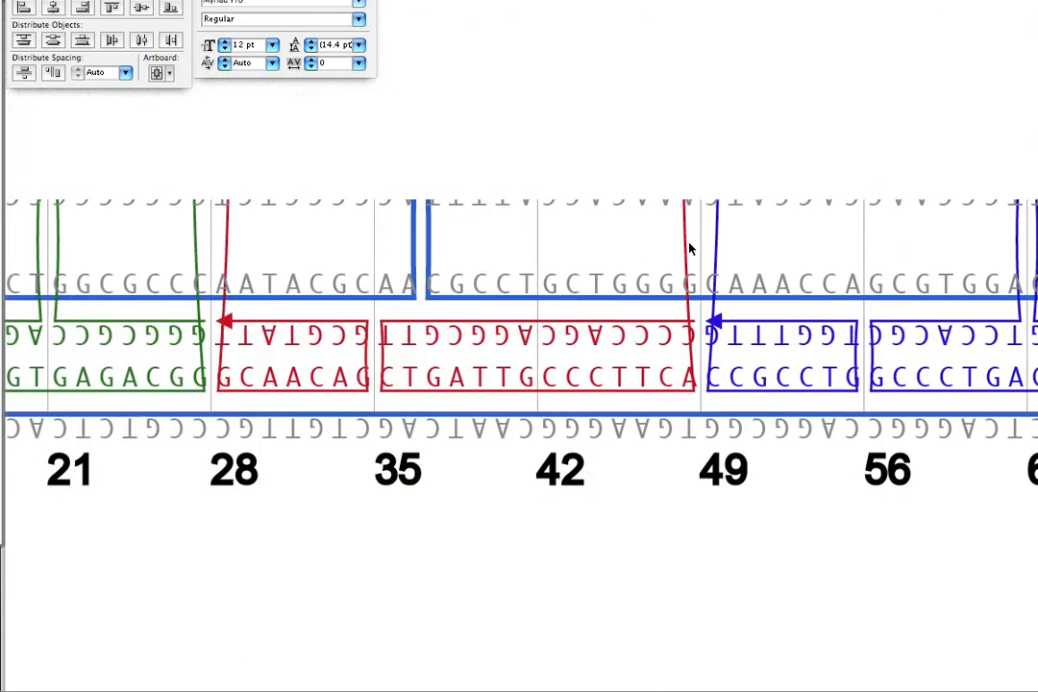
scroll(688, 249, up, 3)
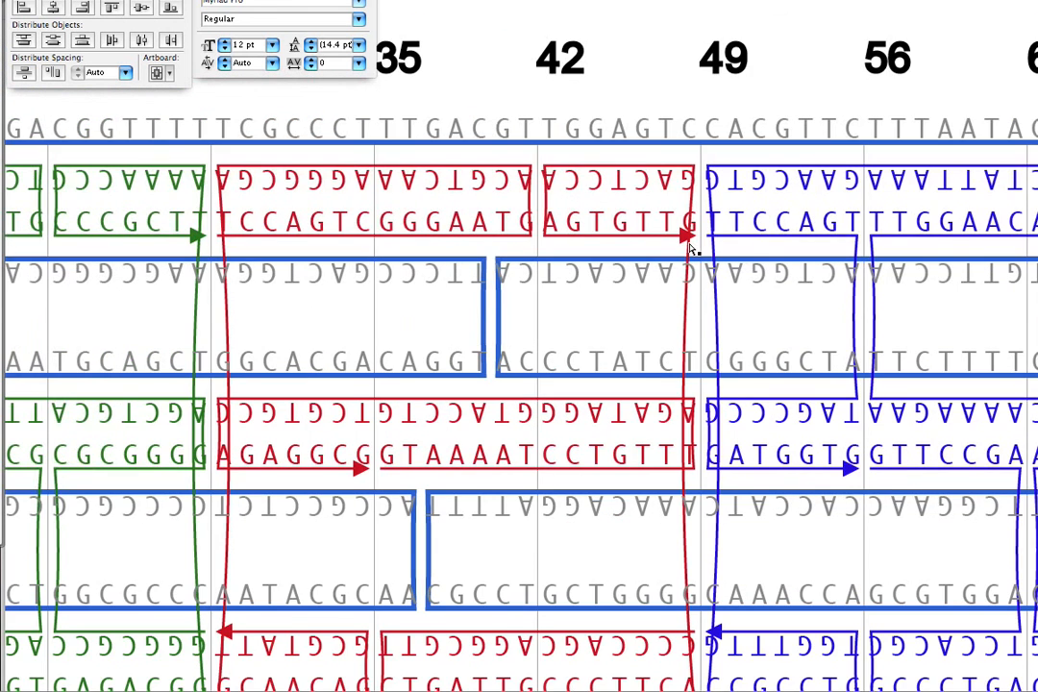
alt+scroll(688, 249, down, 5)
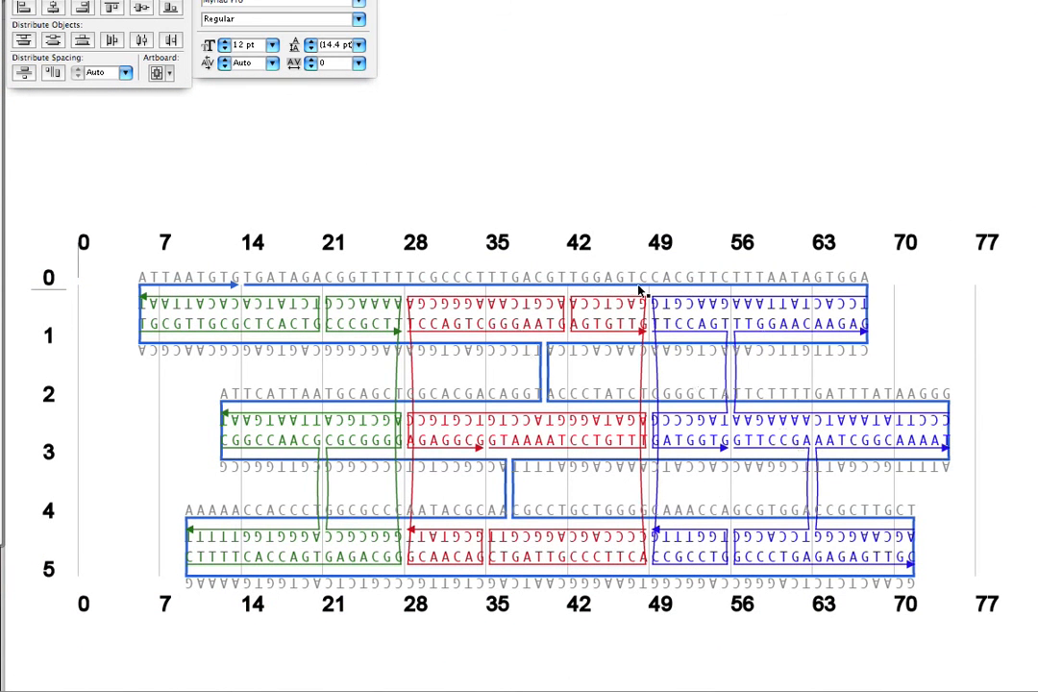
alt+scroll(634, 434, down, 3)
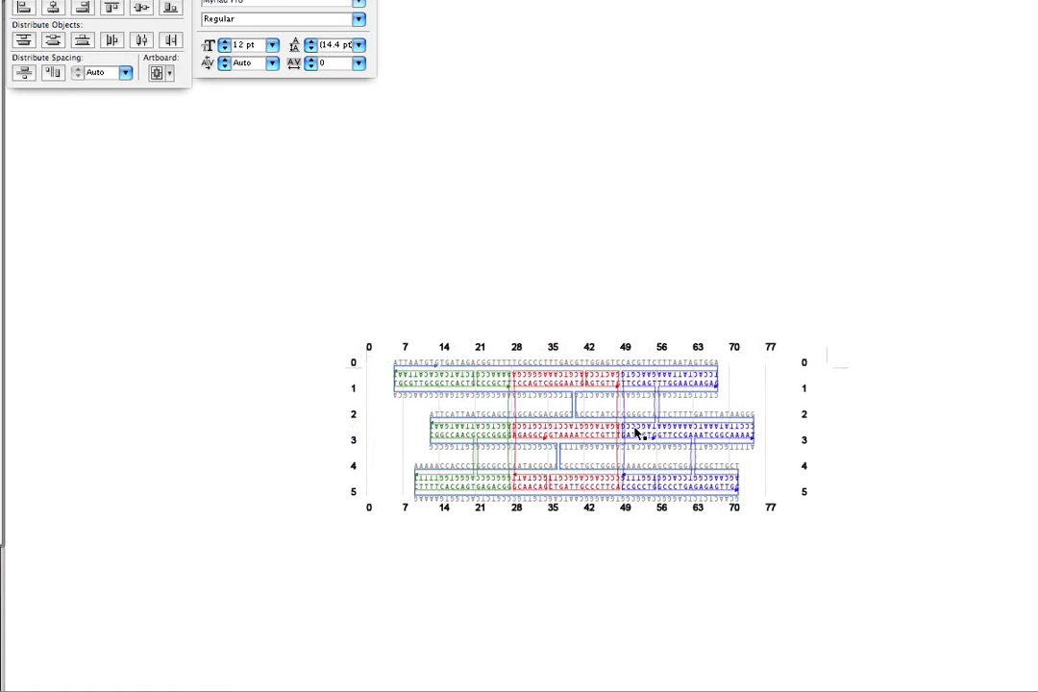
scroll(745, 454, down, 5)
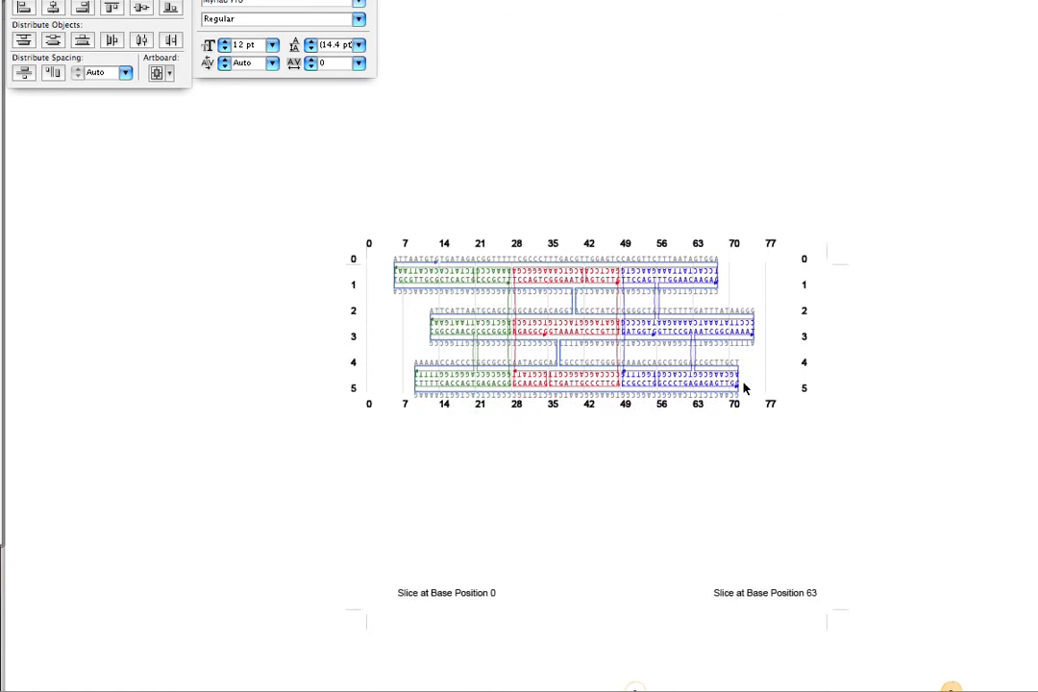
scroll(743, 390, up, 2)
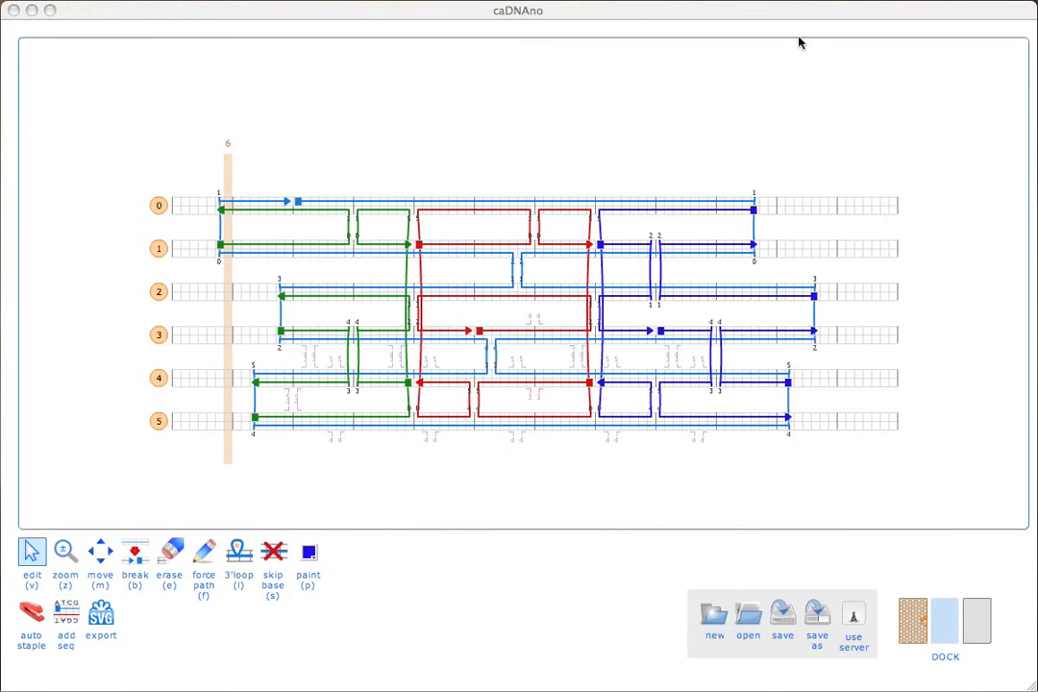
Step: Show the 3D view beside the path view and rotate the six-helix bundle
click(978, 621)
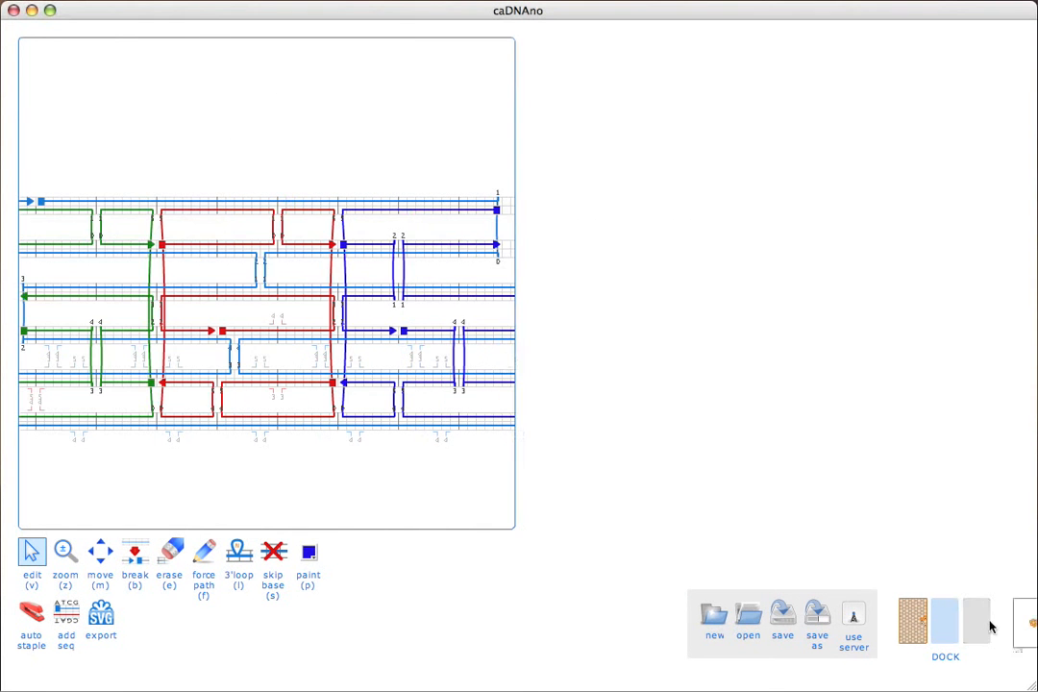
drag(821, 393, 790, 280)
drag(805, 228, 637, 563)
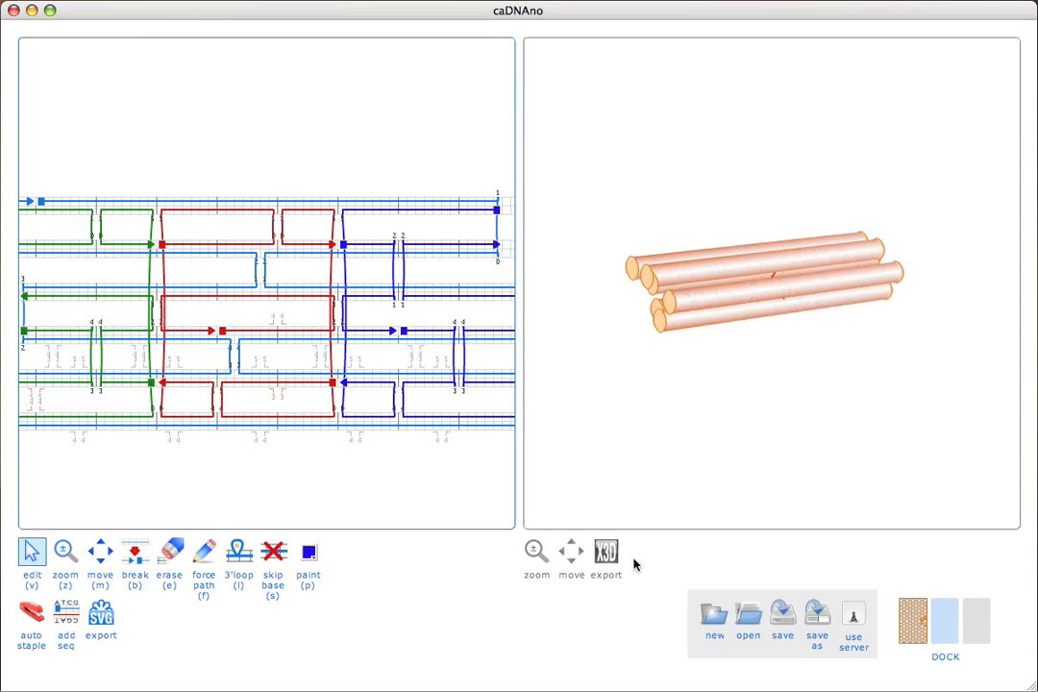
Step: Export the 3D model as a.x3d on the Desktop
click(605, 551)
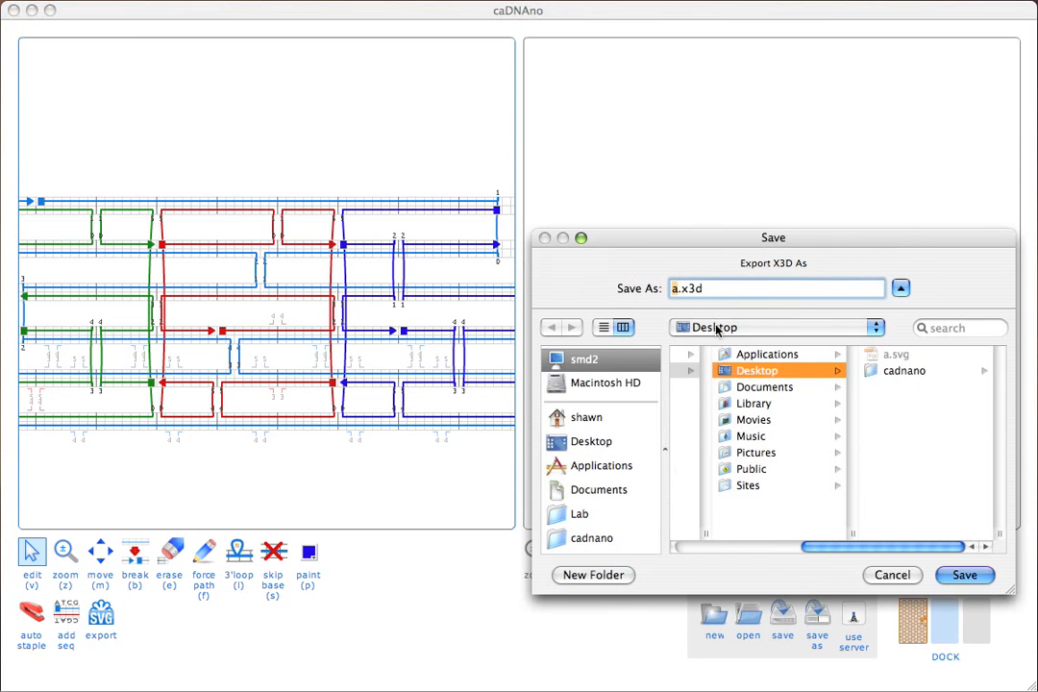
click(963, 573)
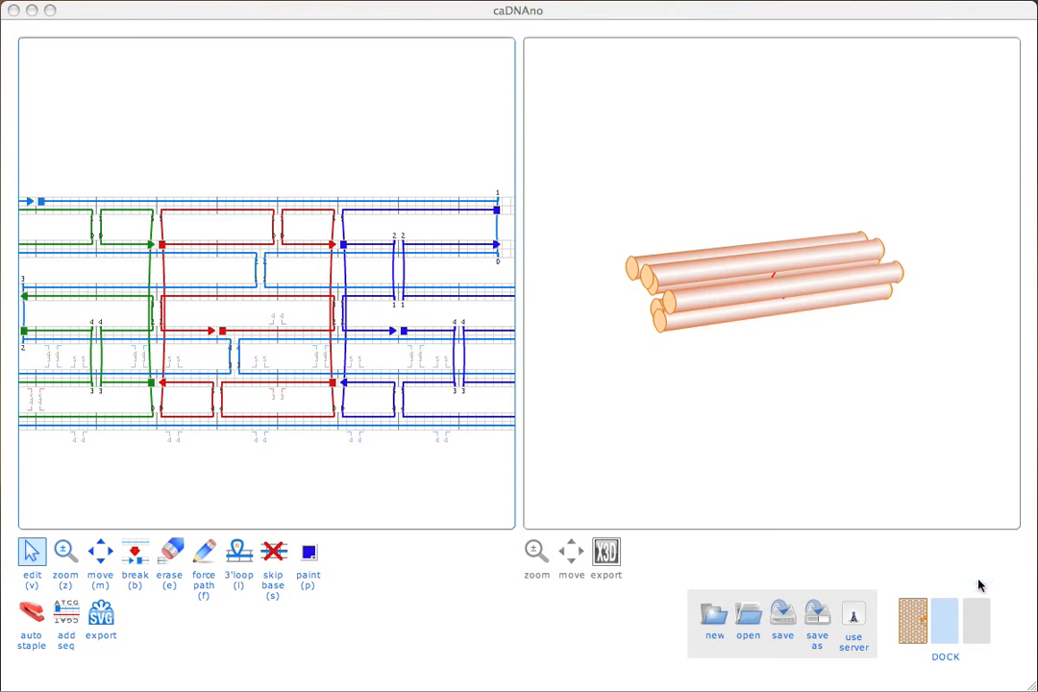
click(2, 176)
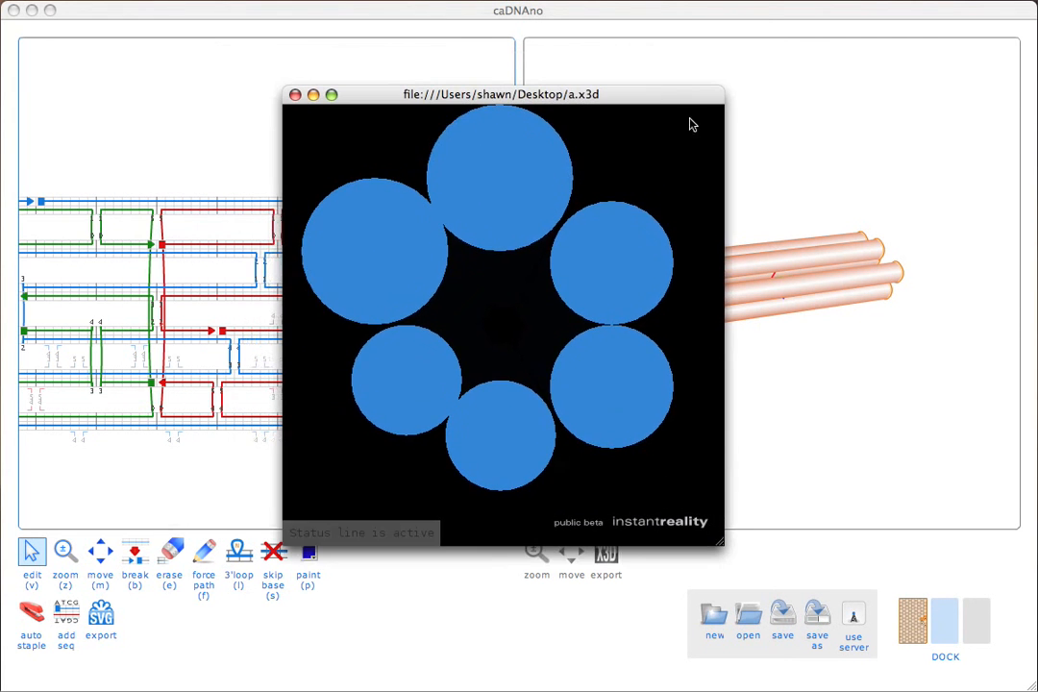
drag(717, 543, 850, 651)
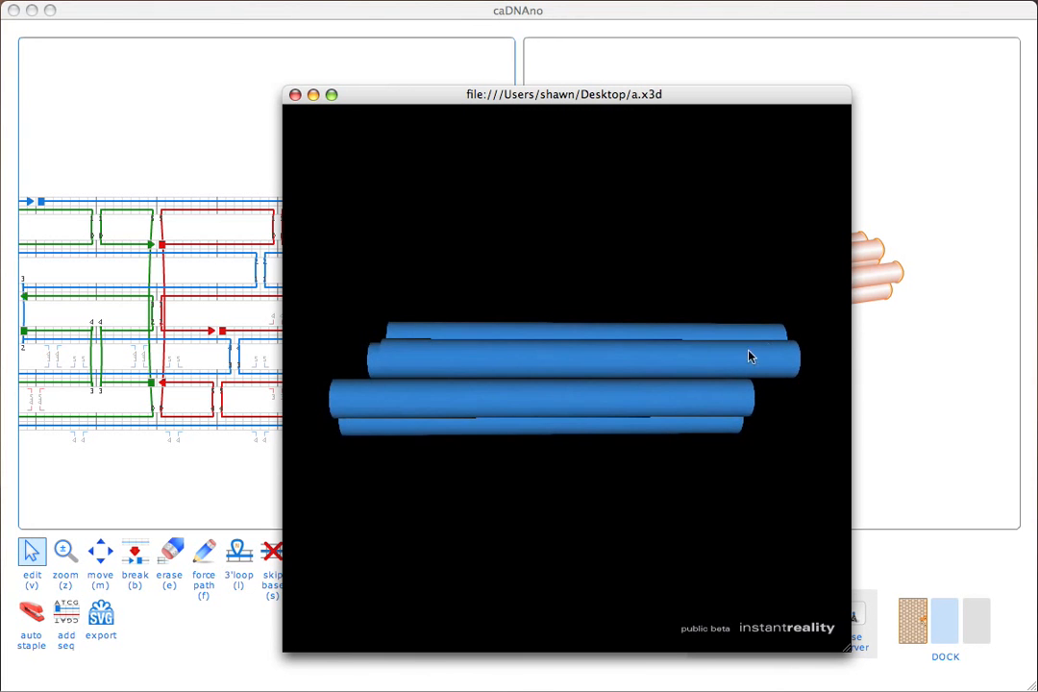
drag(749, 354, 537, 470)
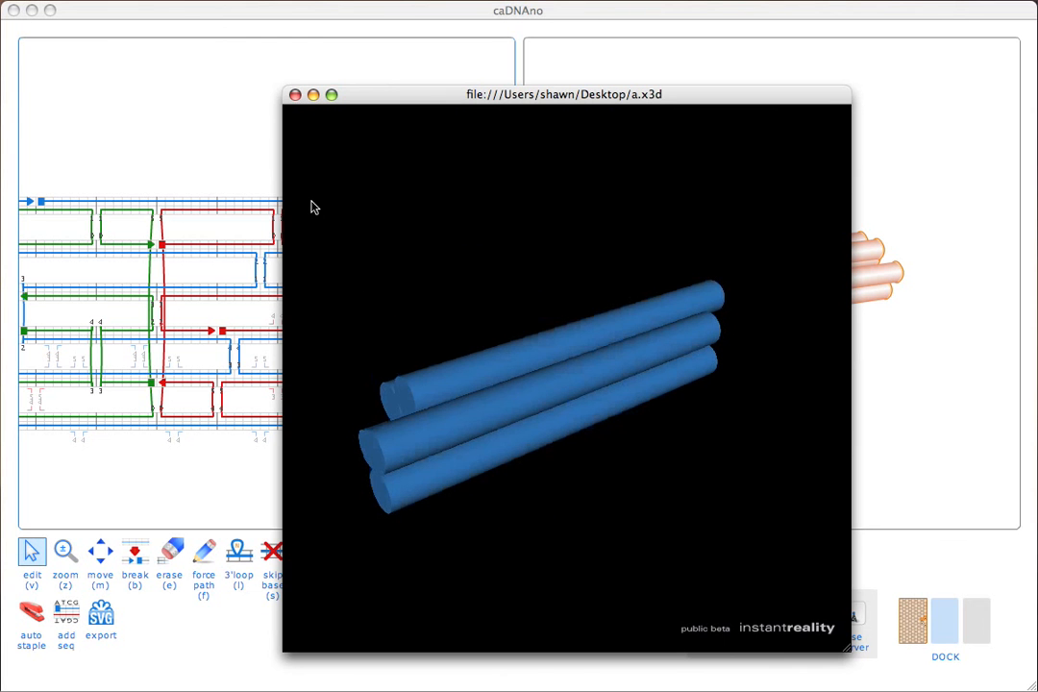
click(295, 96)
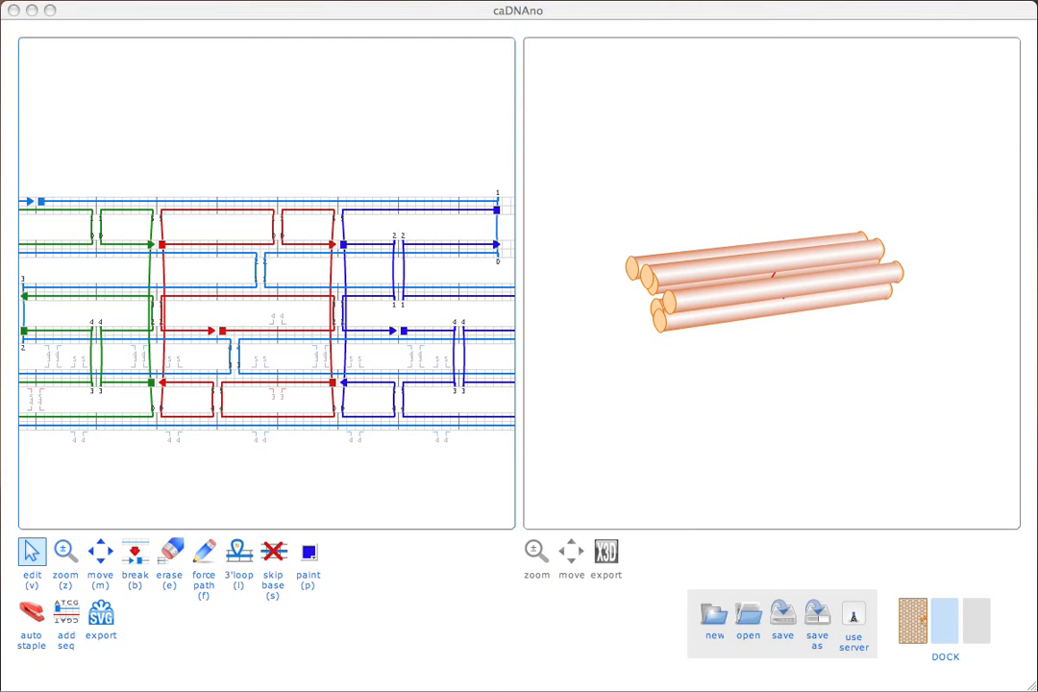
Step: Reopen the honeycomb slice panel showing the six-helix ring next to the path and 3D views
click(909, 606)
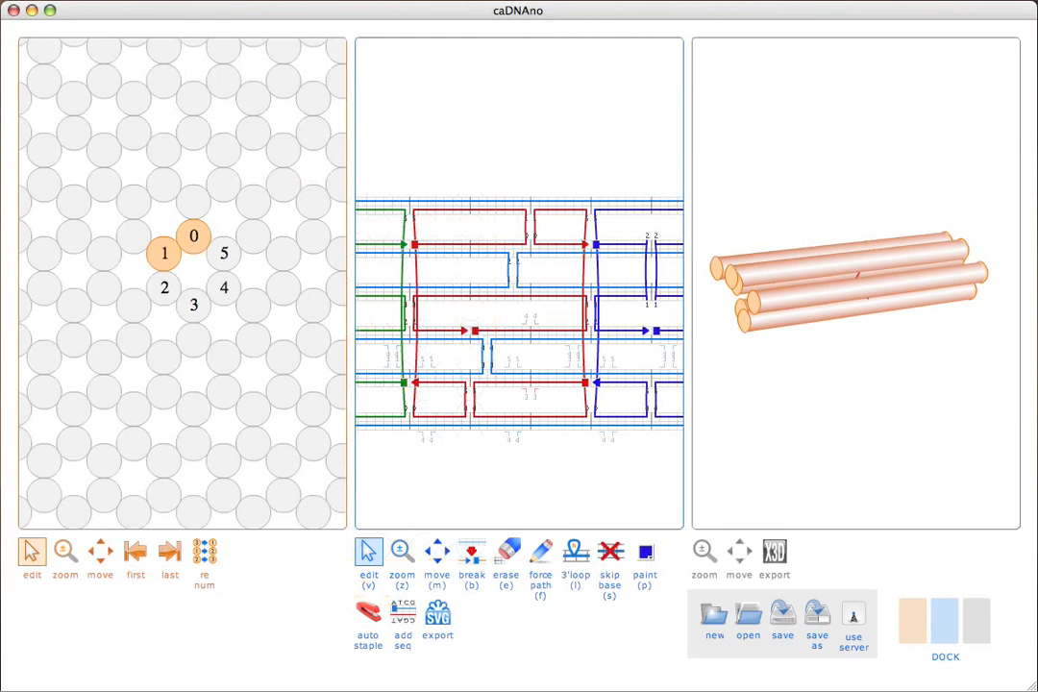